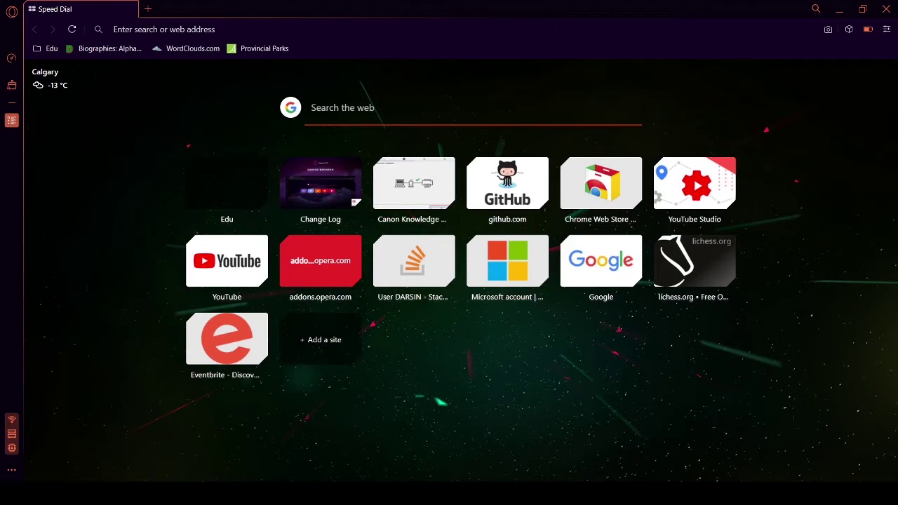
Step: Load google.ca from the browser address bar
key("ctrl+l")
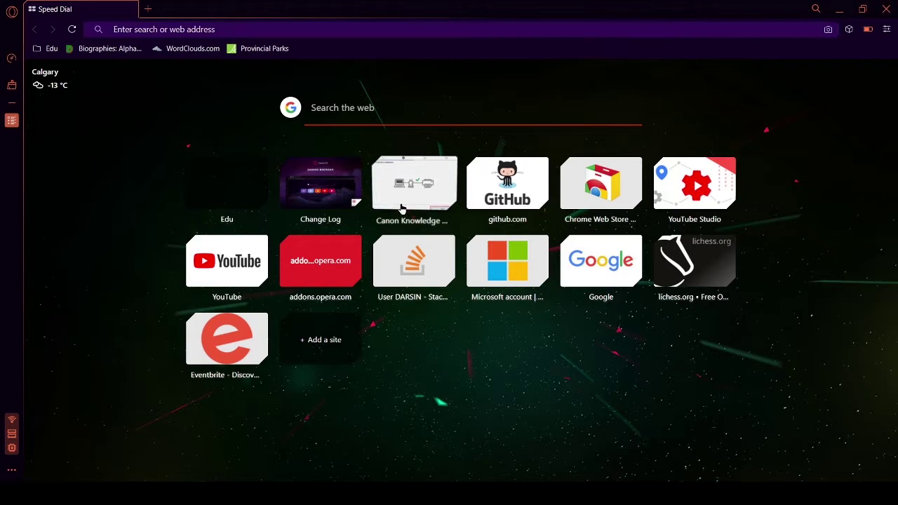
type("google.ca")
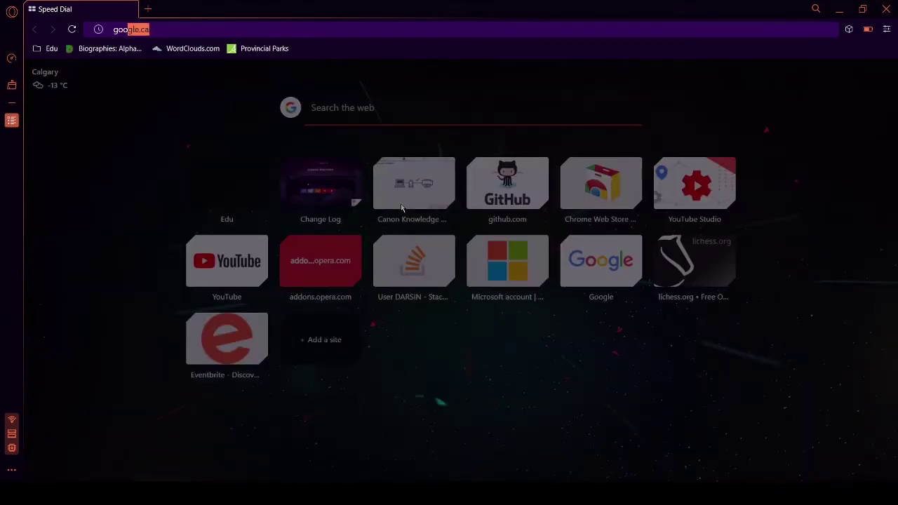
key("Return")
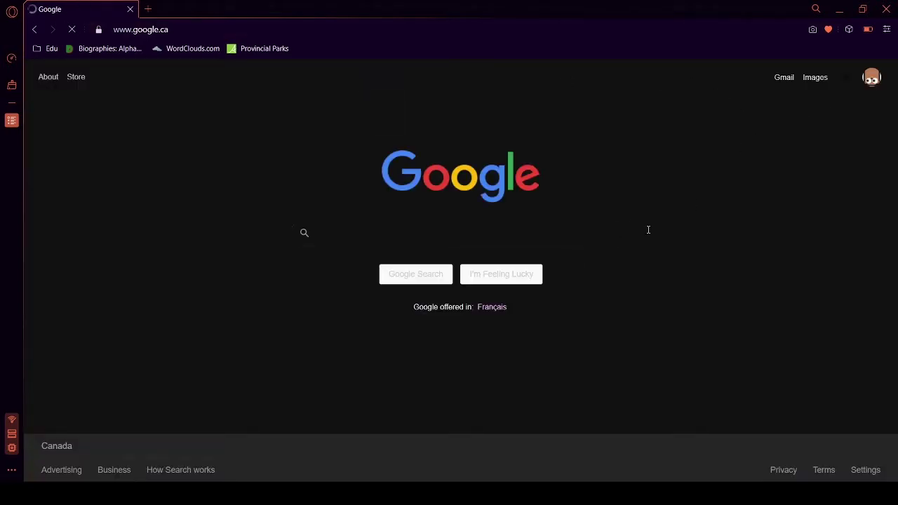
Step: Open the Google apps grid and scroll down to find Slides
left_click(847, 78)
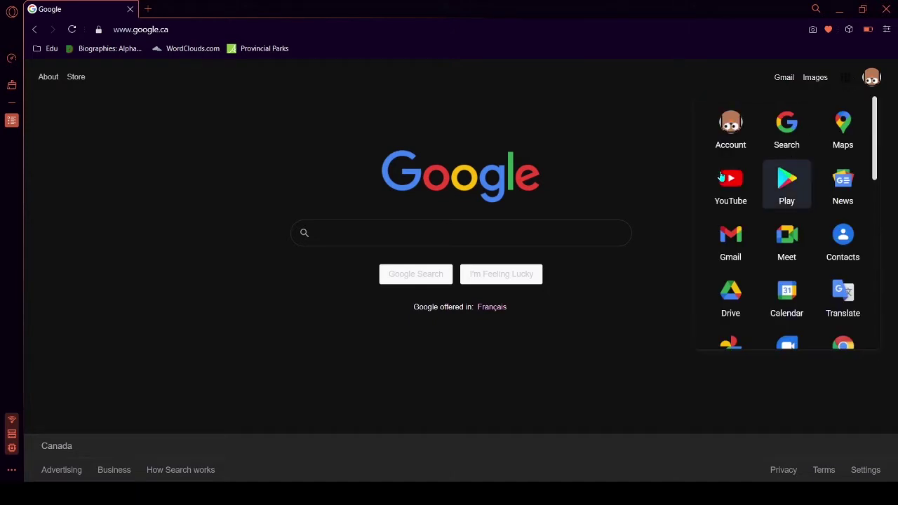
scroll(792, 206, "down", 2)
scroll(793, 206, "up", 2)
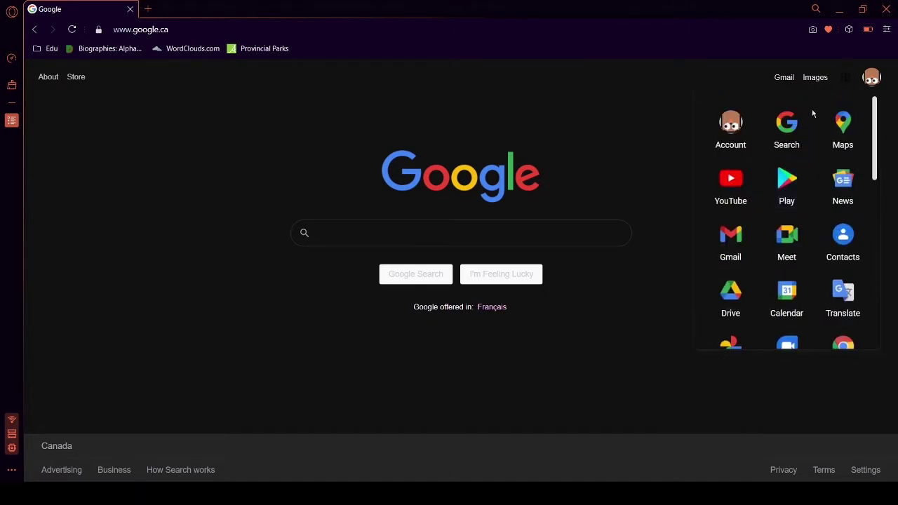
left_click(679, 124)
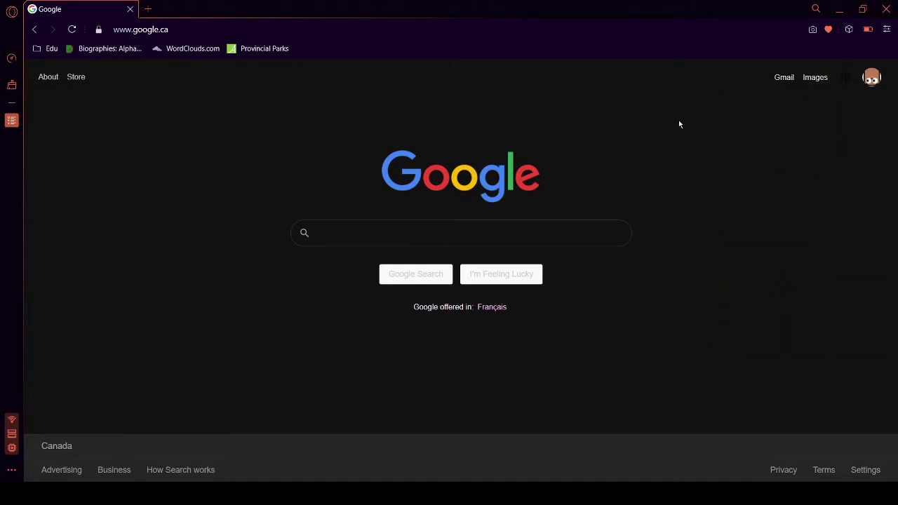
left_click(845, 79)
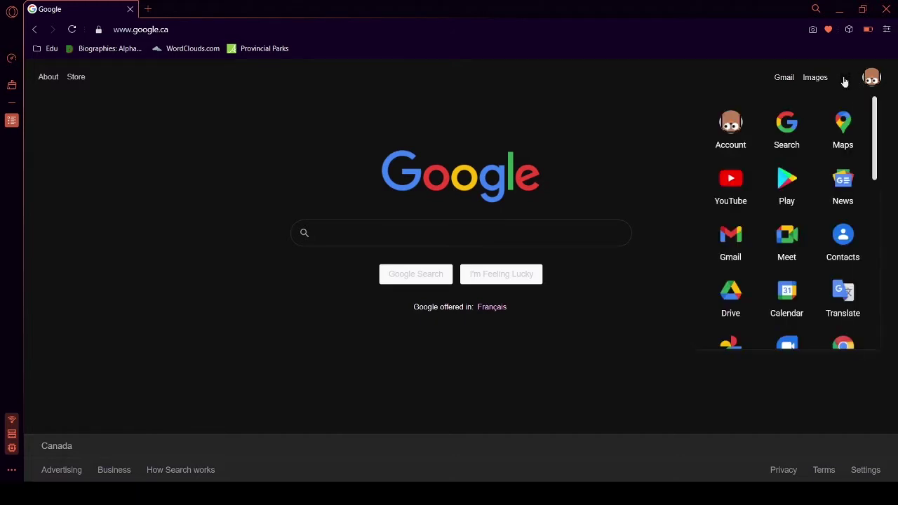
scroll(845, 193, "down", 2)
scroll(845, 191, "down", 3)
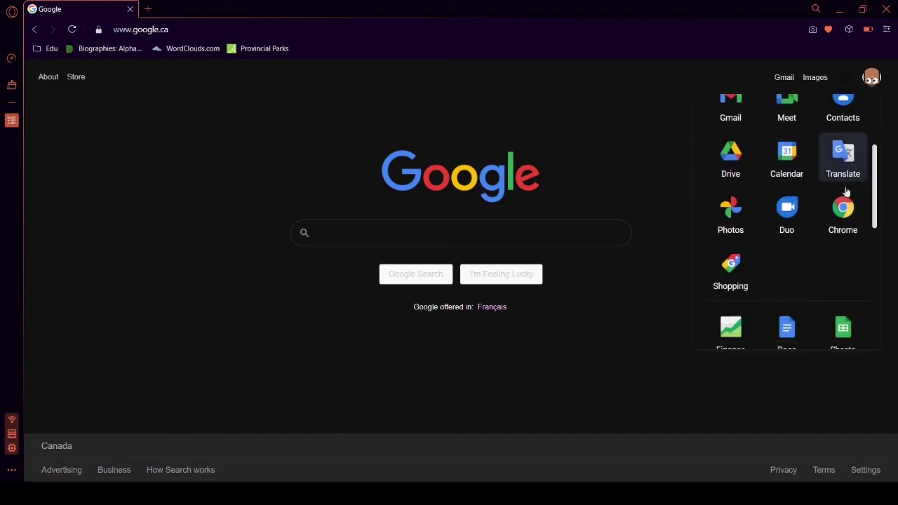
scroll(842, 192, "up", 1)
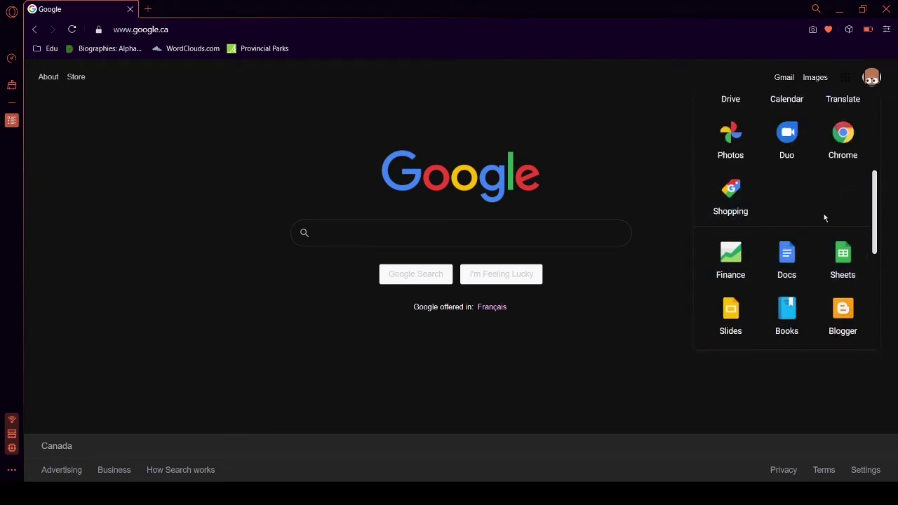
scroll(828, 225, "down", 1)
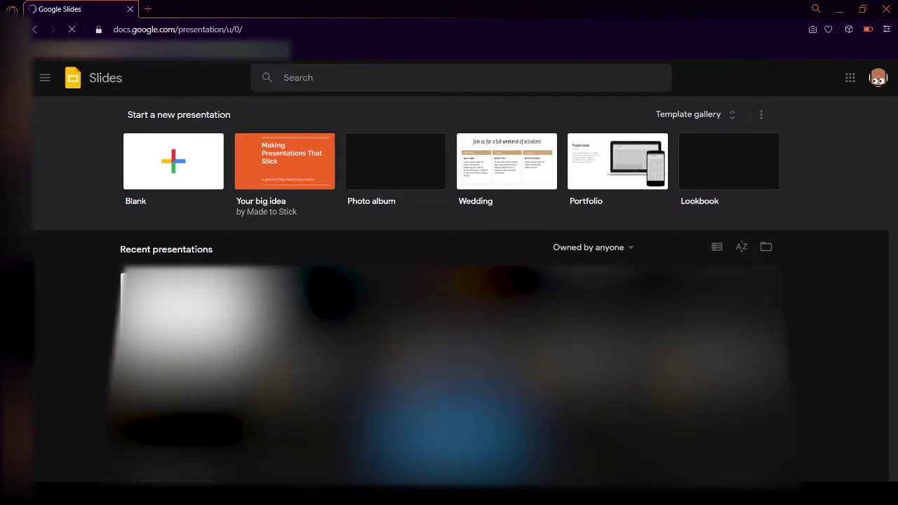
Step: Create a new presentation from the 'Your big idea' template
left_click(289, 175)
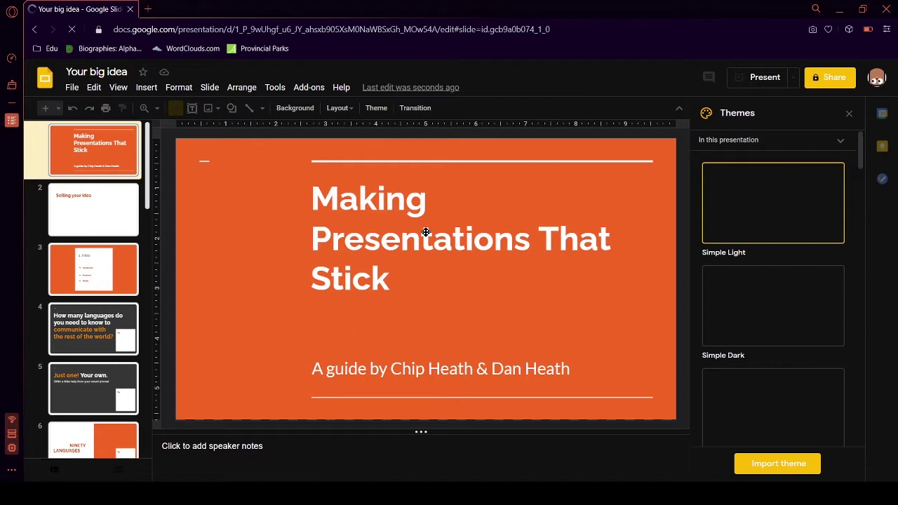
Step: Place the cursor at several spots in the 'Making Presentations That Stick' title
left_click(477, 214)
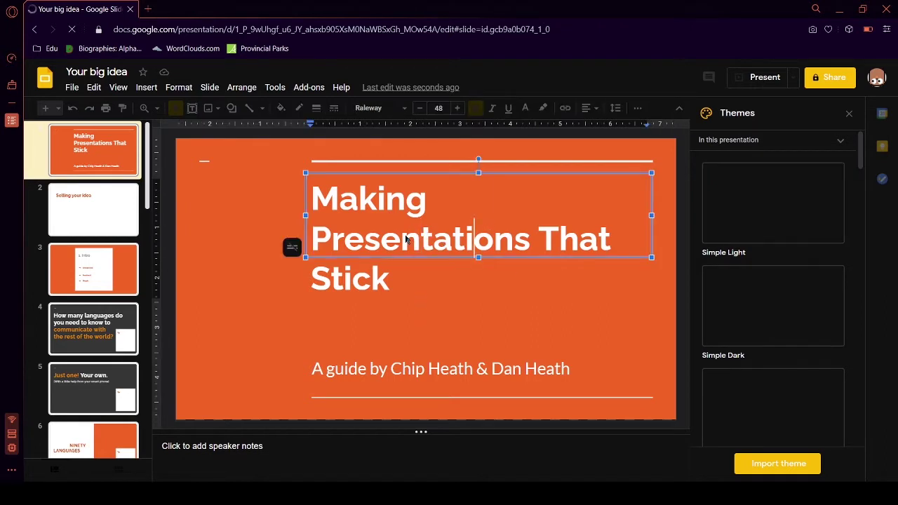
left_click(351, 232)
left_click(452, 249)
left_click(411, 197)
left_click(324, 187)
left_click(386, 226)
Step: Replace the subtitle's author names so it reads 'A guide by ME!'
left_click(463, 370)
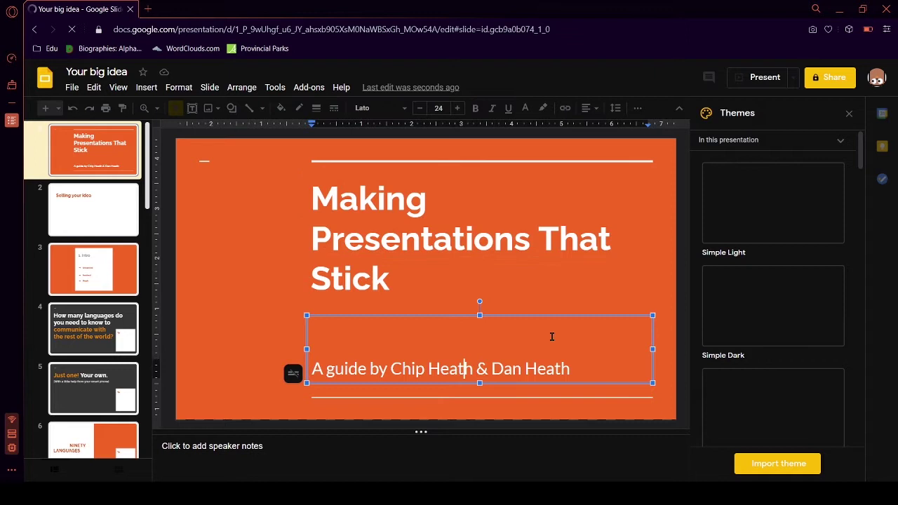
left_click_drag(585, 371, 440, 370)
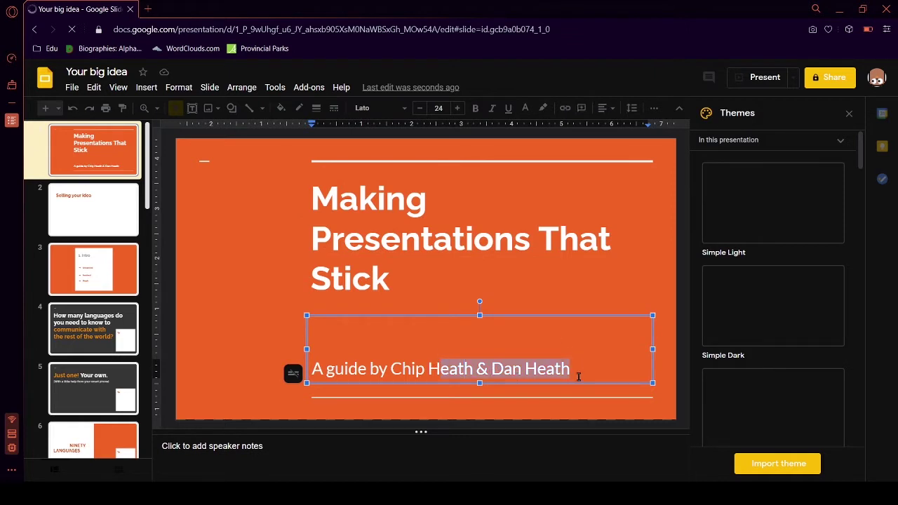
left_click_drag(577, 373, 573, 372)
key("ctrl+b")
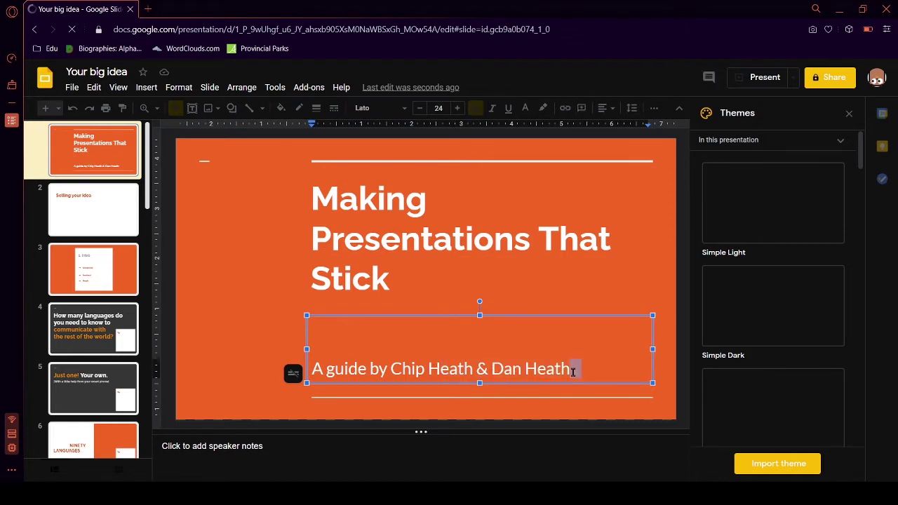
key("BackSpace")
key("BackSpace")
key("BackSpace")
key("BackSpace")
key("BackSpace")
key("BackSpace")
key("BackSpace")
key("BackSpace")
key("BackSpace")
key("BackSpace")
key("BackSpace")
key("BackSpace")
key("BackSpace")
key("BackSpace")
key("BackSpace")
key("BackSpace")
key("BackSpace")
key("BackSpace")
key("BackSpace")
key("BackSpace")
key("BackSpace")
key("BackSpace")
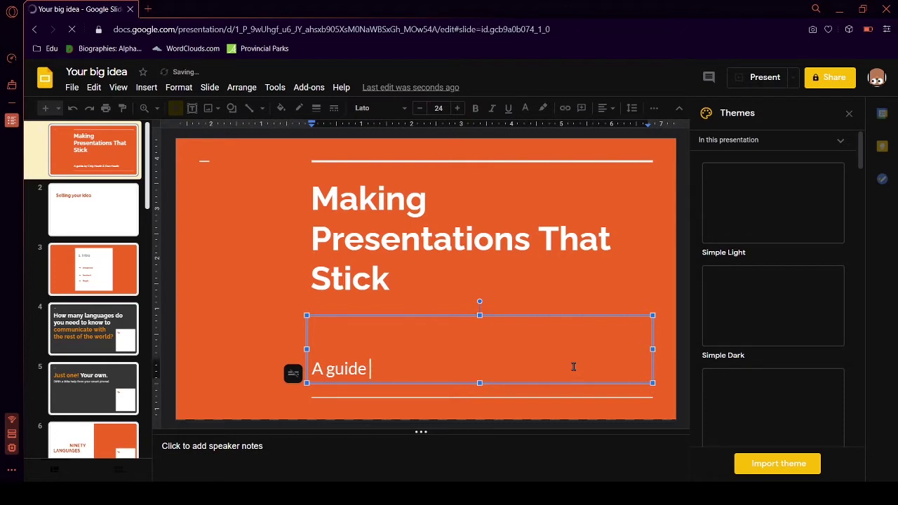
type("by HGTYDGFHgerfyrfdsgth")
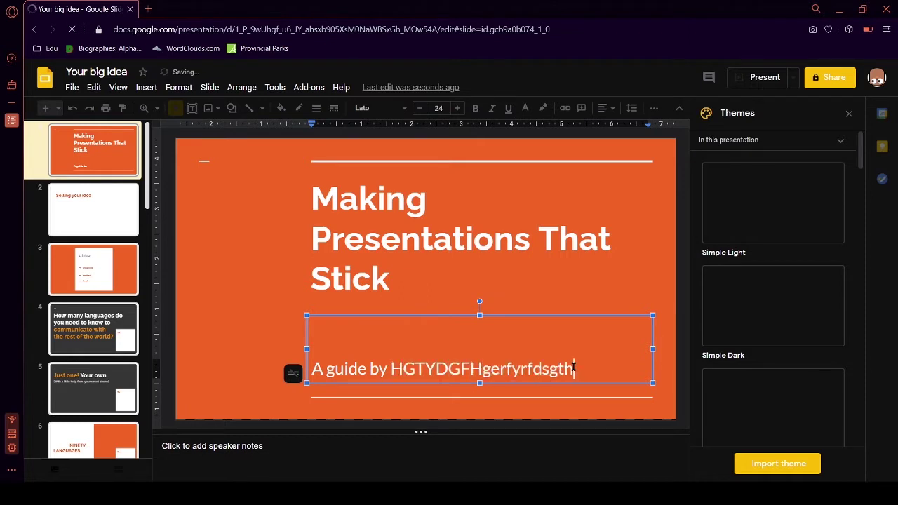
key("BackSpace")
key("ctrl+BackSpace")
key("BackSpace")
key("BackSpace")
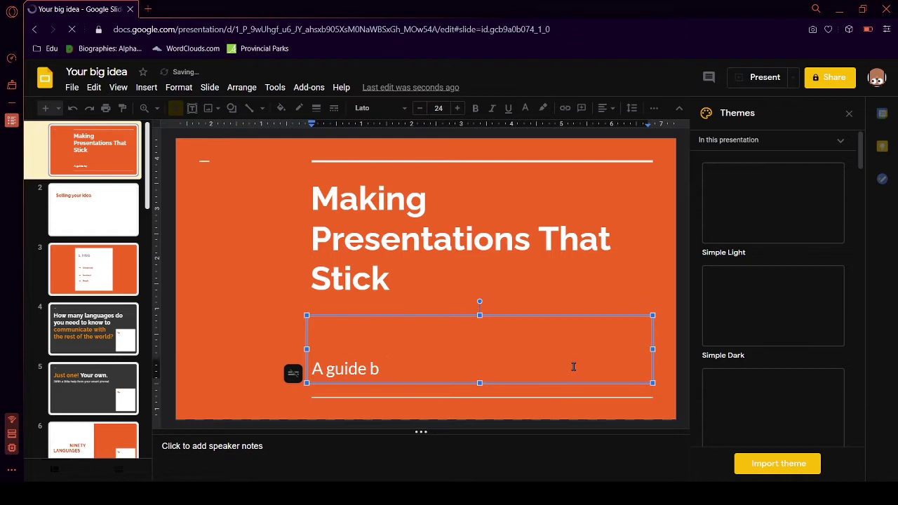
type("y")
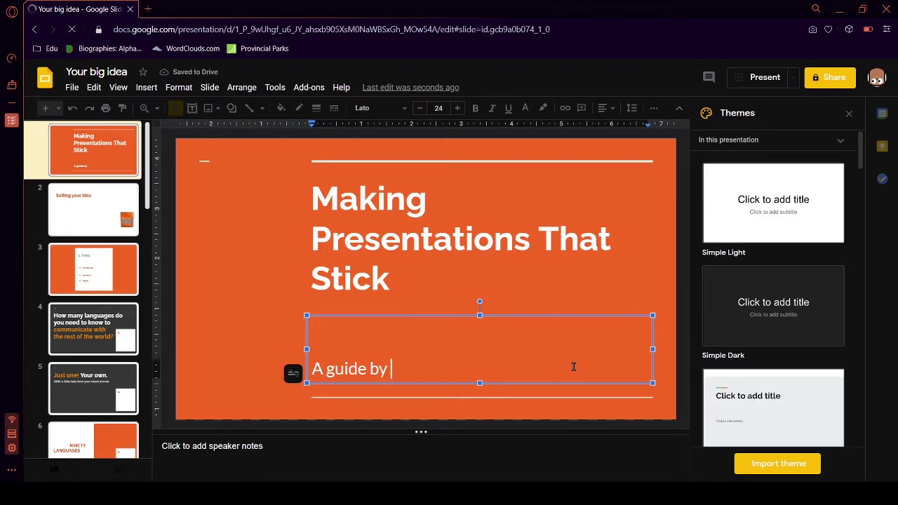
type(" ME")
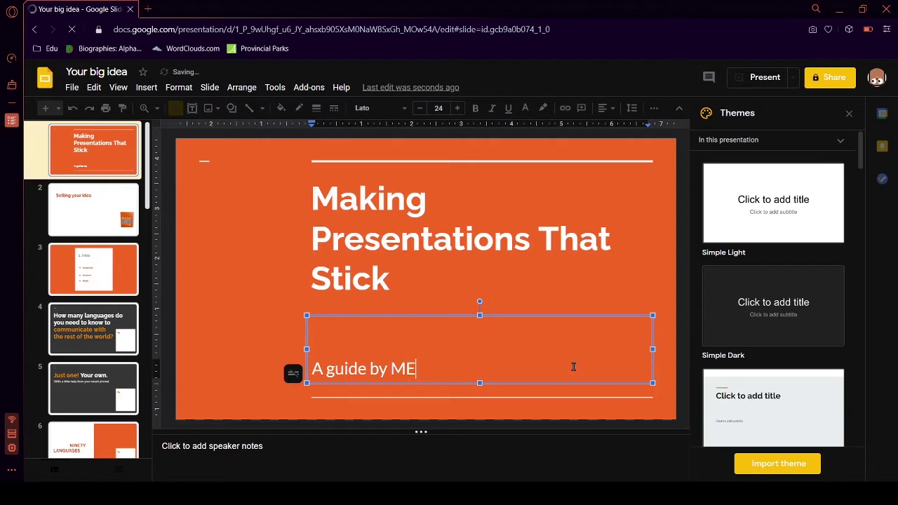
type("!")
left_click(516, 226)
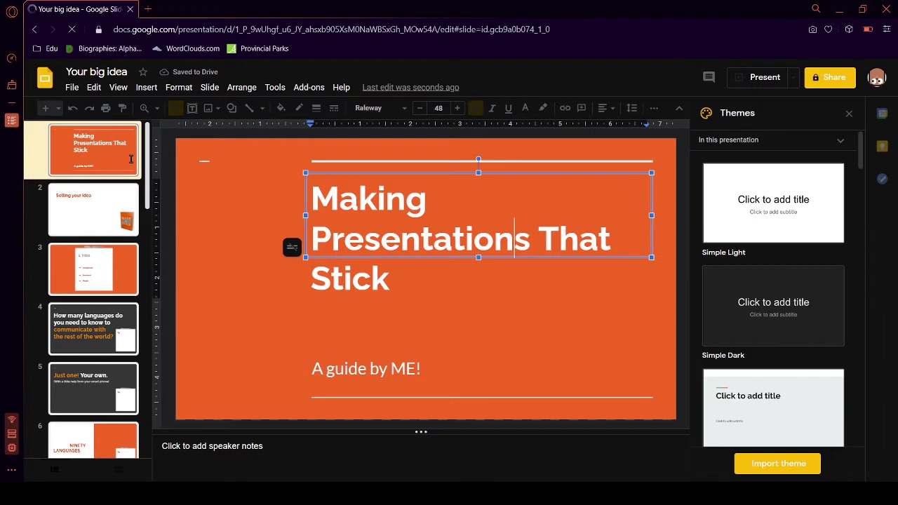
Step: On slide 2, try pale, gold-yellow, pale red and light blue on the 'Selling your idea' title
left_click(118, 198)
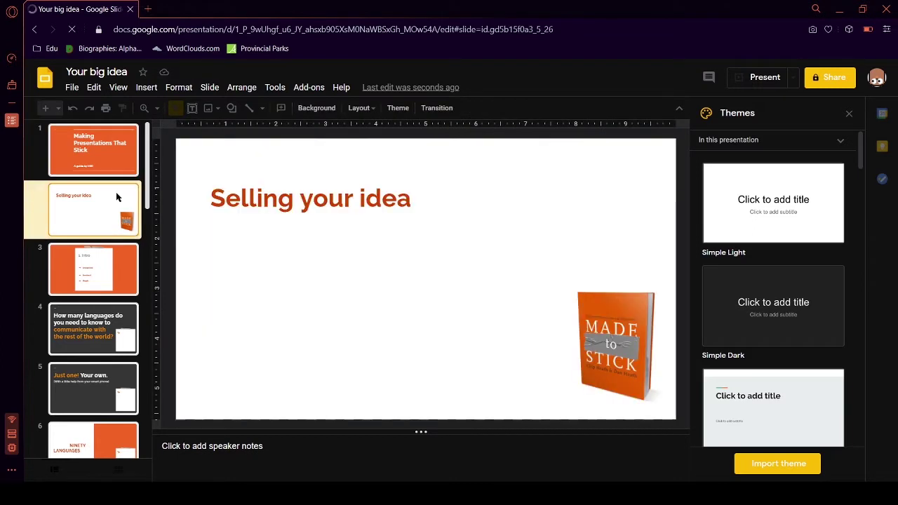
left_click(384, 208)
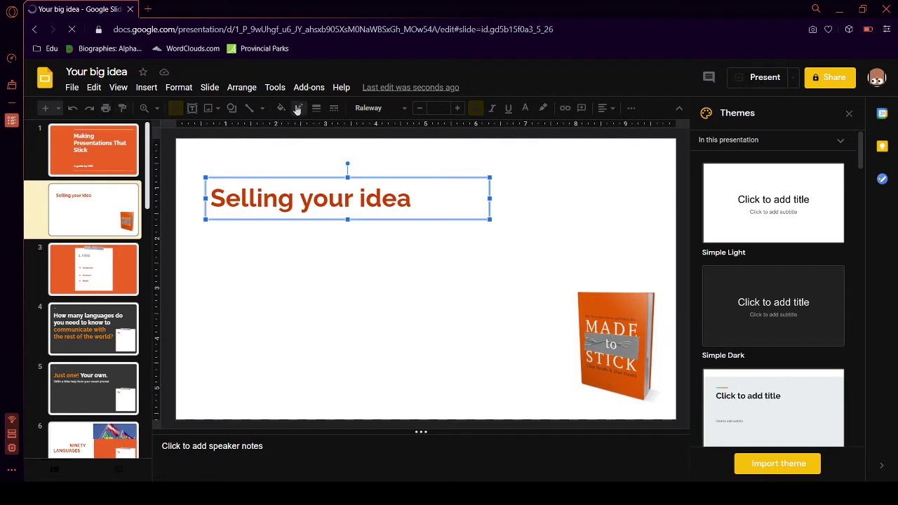
left_click(525, 109)
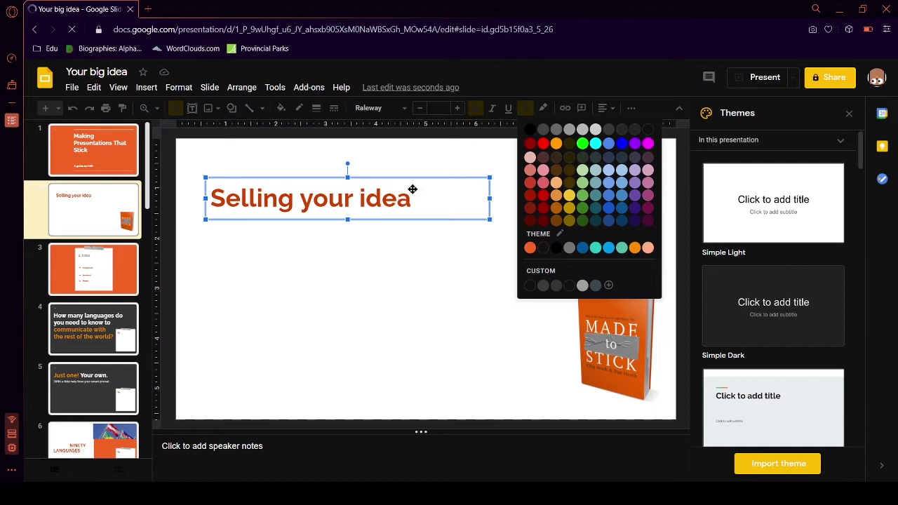
left_click(582, 156)
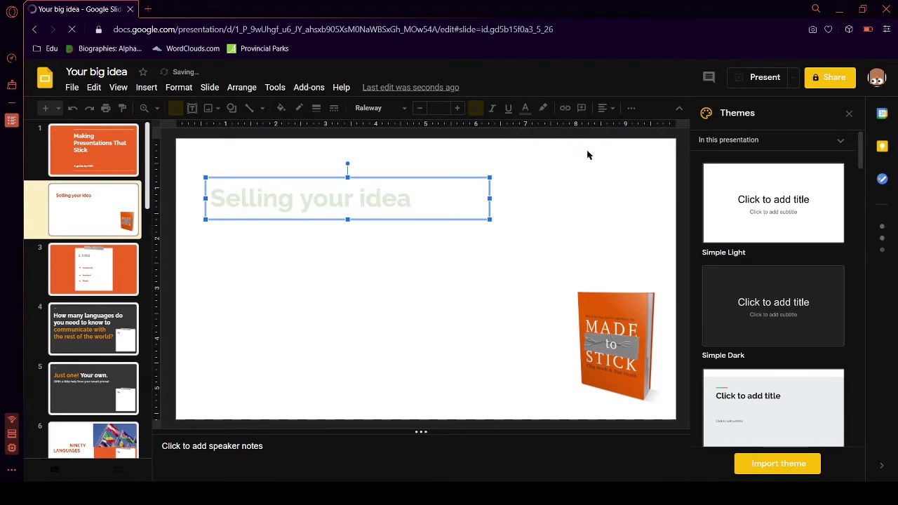
left_click(531, 115)
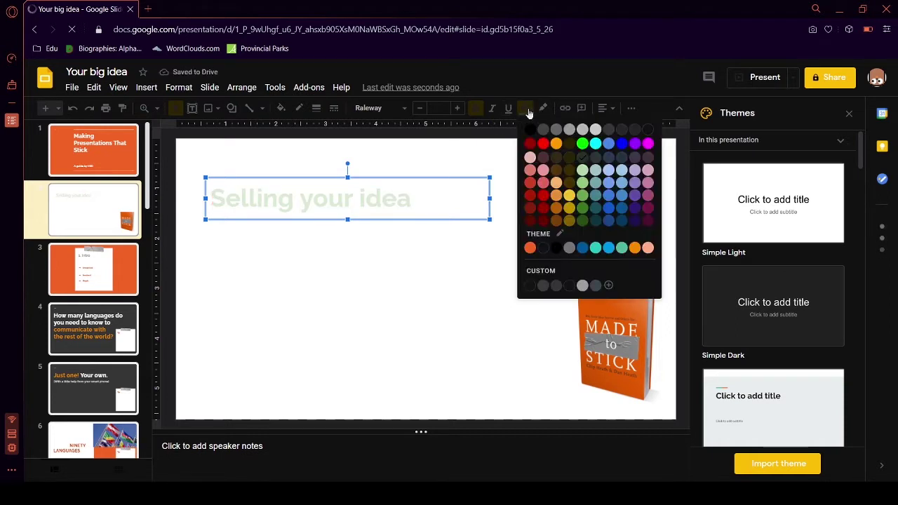
left_click(567, 197)
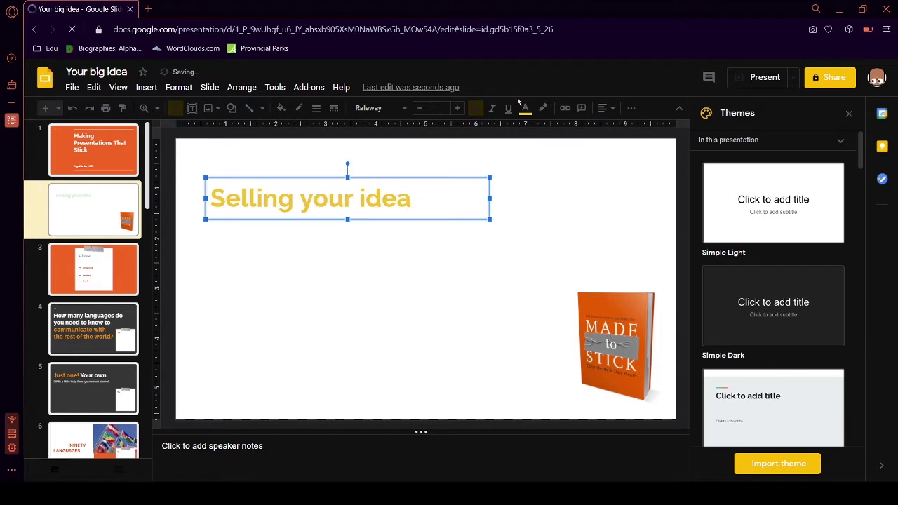
left_click(525, 109)
left_click(532, 170)
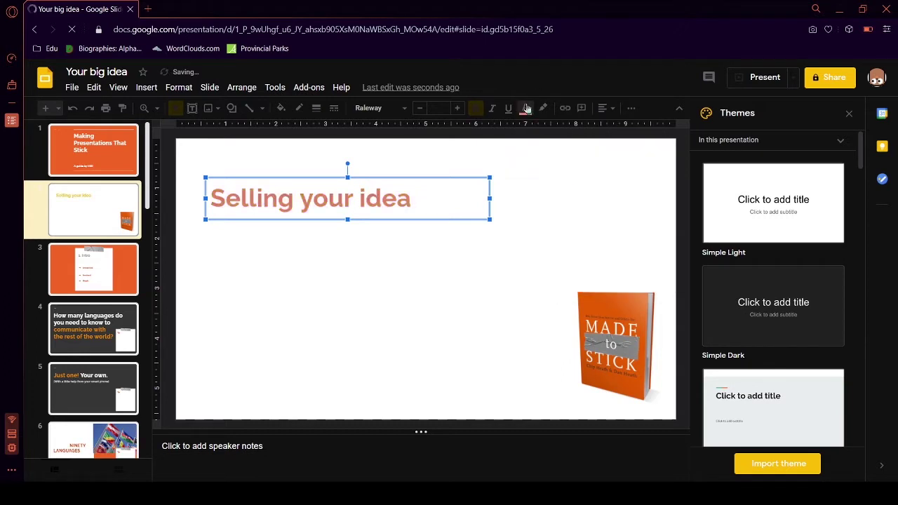
left_click(527, 109)
left_click(527, 109)
left_click(526, 109)
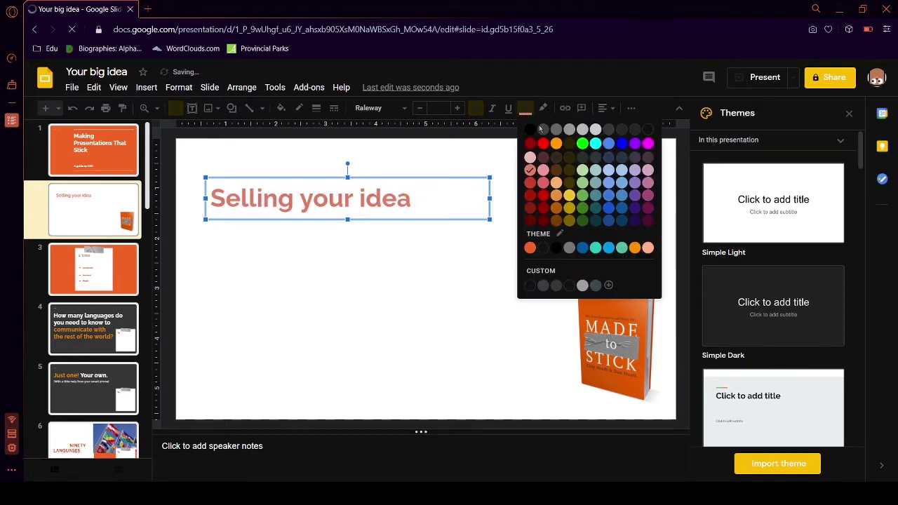
left_click(607, 210)
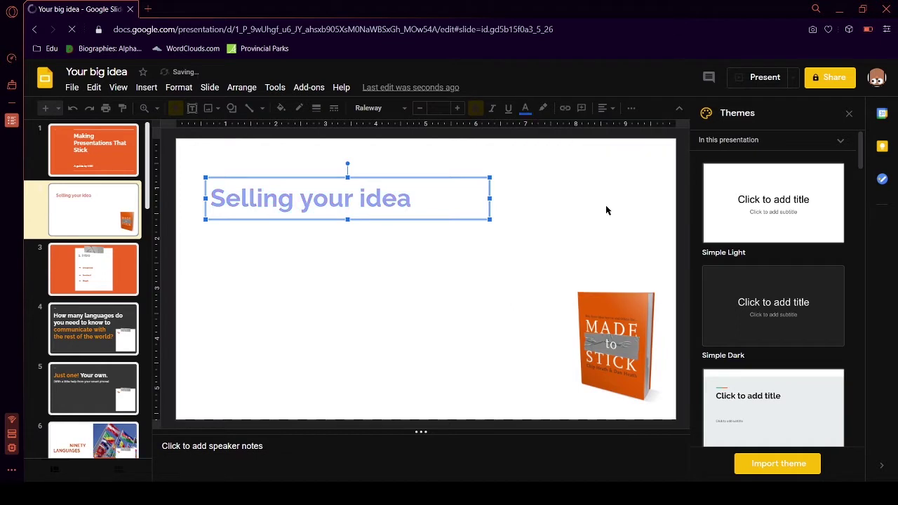
left_click(527, 109)
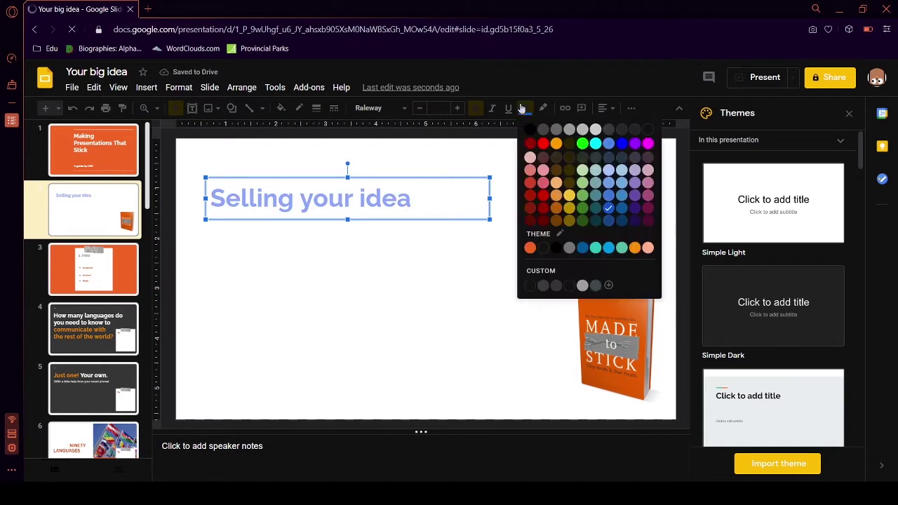
left_click(624, 209)
Step: Select the whole title, try orange, black and white, then settle on light red
left_click(419, 192)
left_click_drag(419, 192, 260, 157)
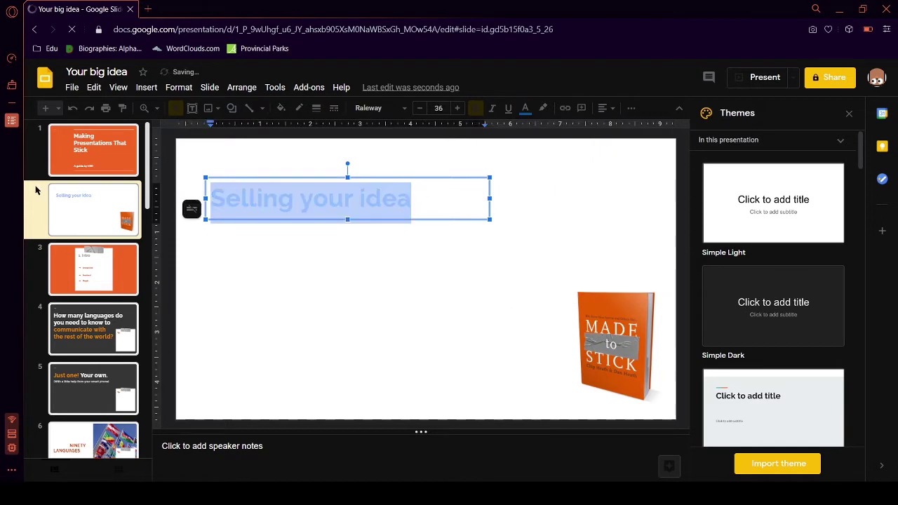
left_click(527, 110)
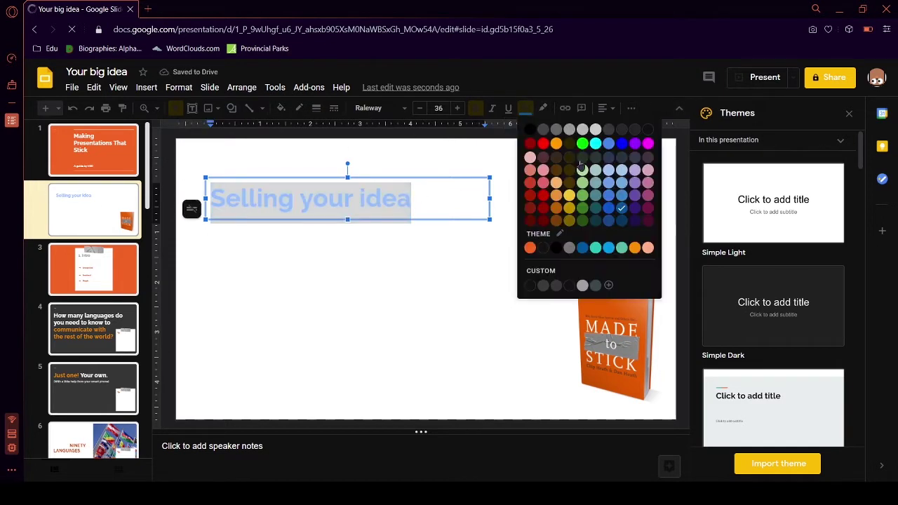
left_click(621, 210)
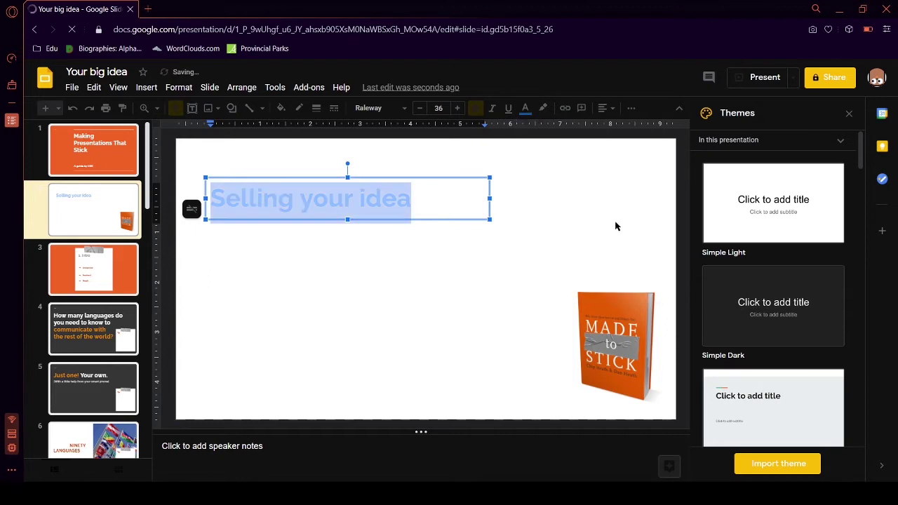
left_click(526, 111)
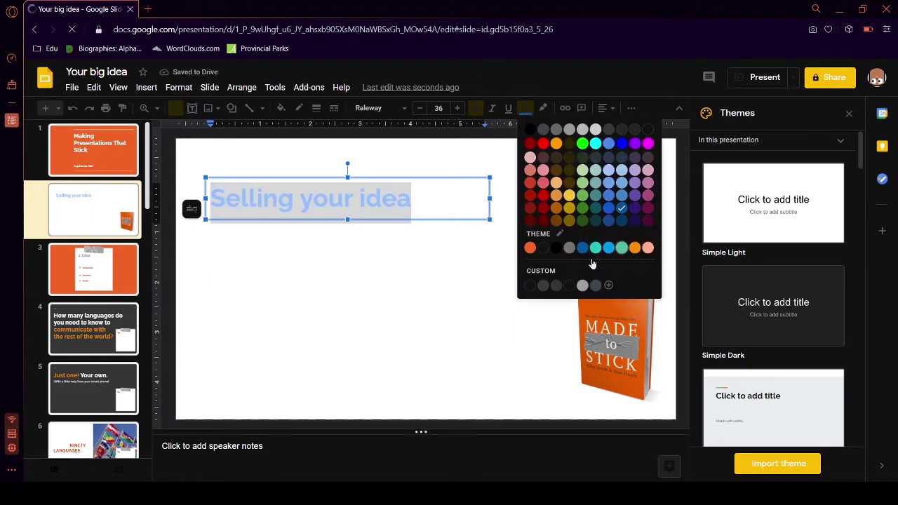
left_click(531, 249)
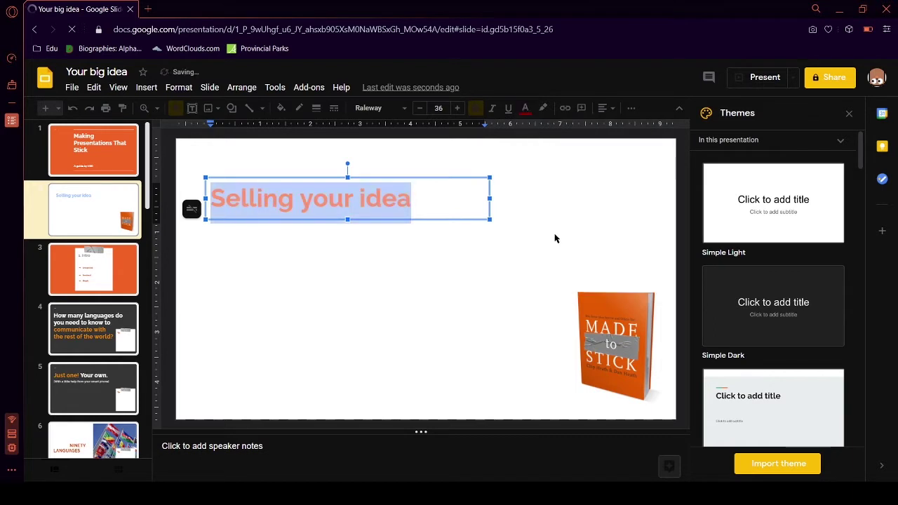
left_click(531, 109)
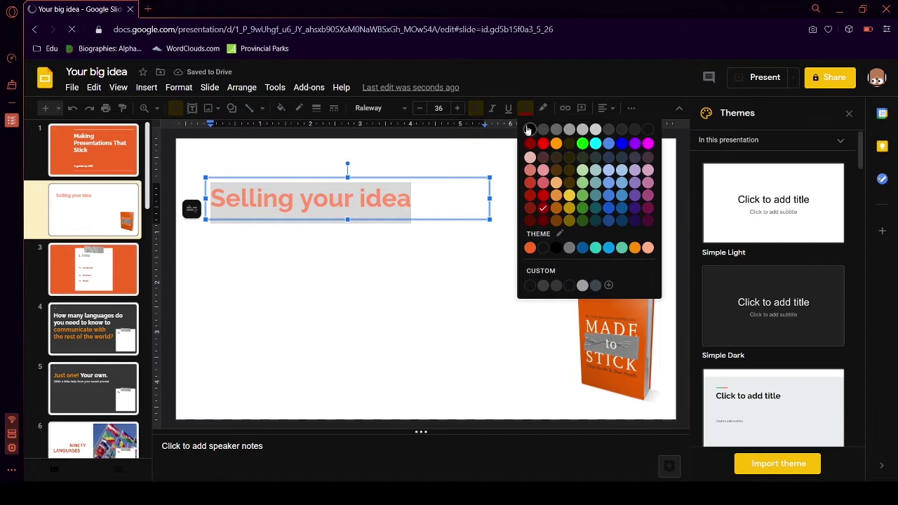
left_click(530, 130)
left_click(525, 108)
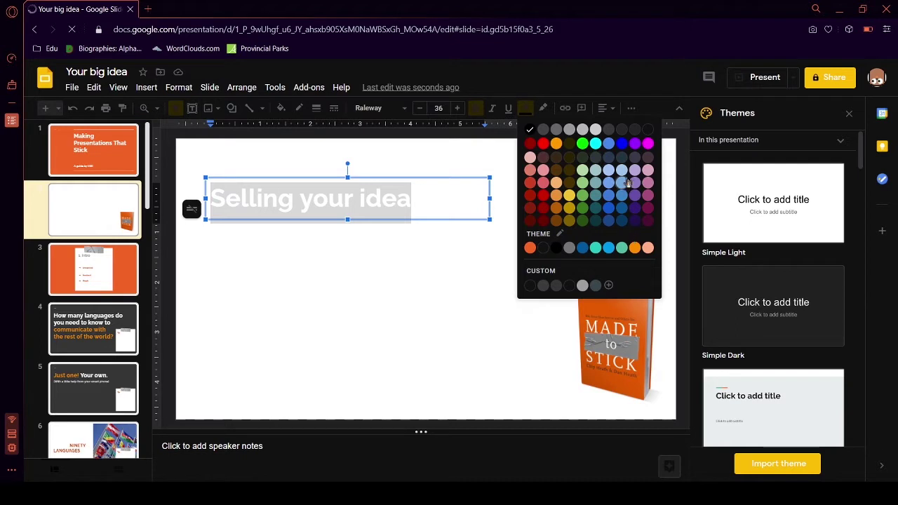
left_click(596, 130)
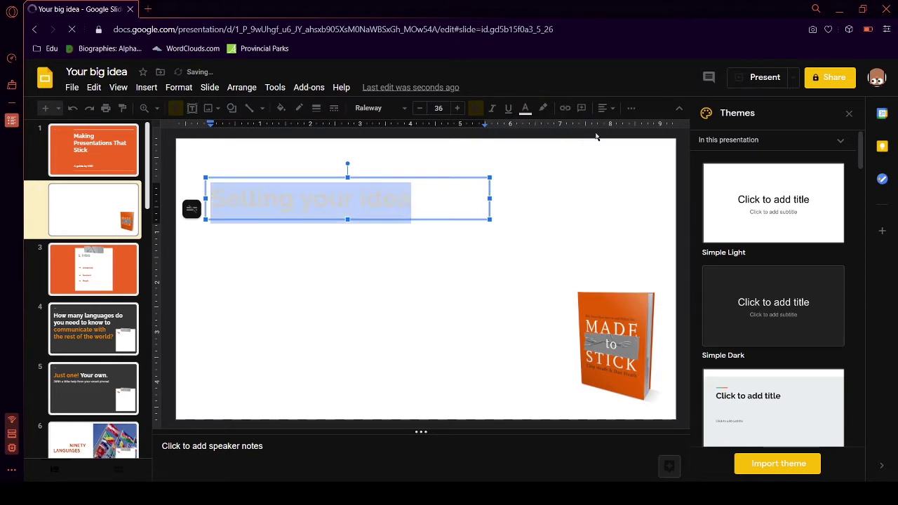
left_click(525, 109)
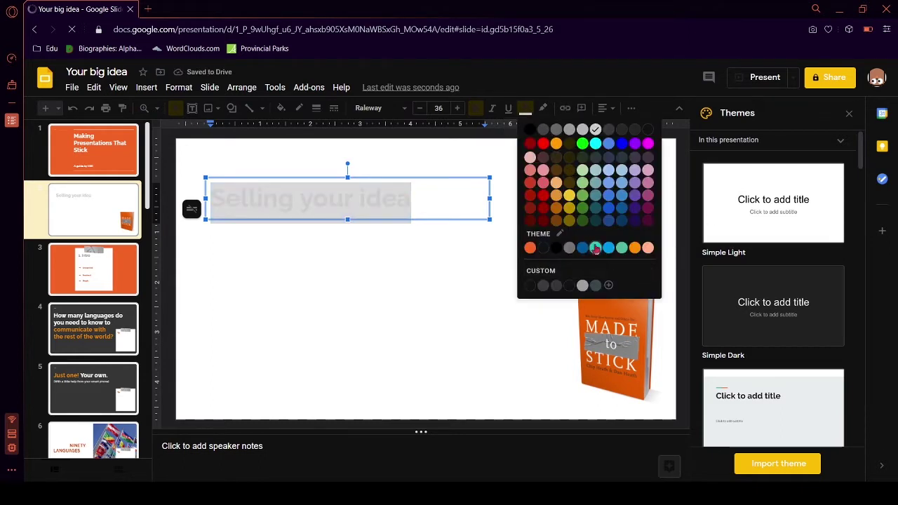
left_click(543, 222)
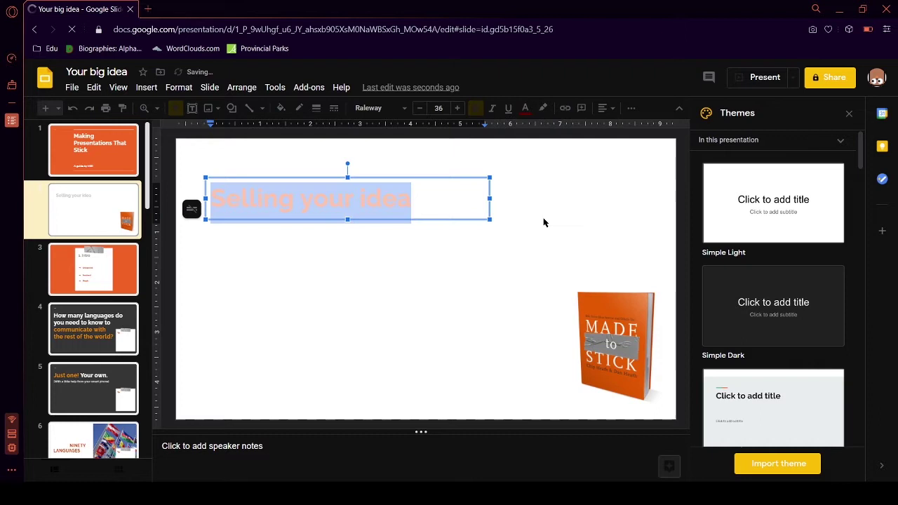
left_click(544, 223)
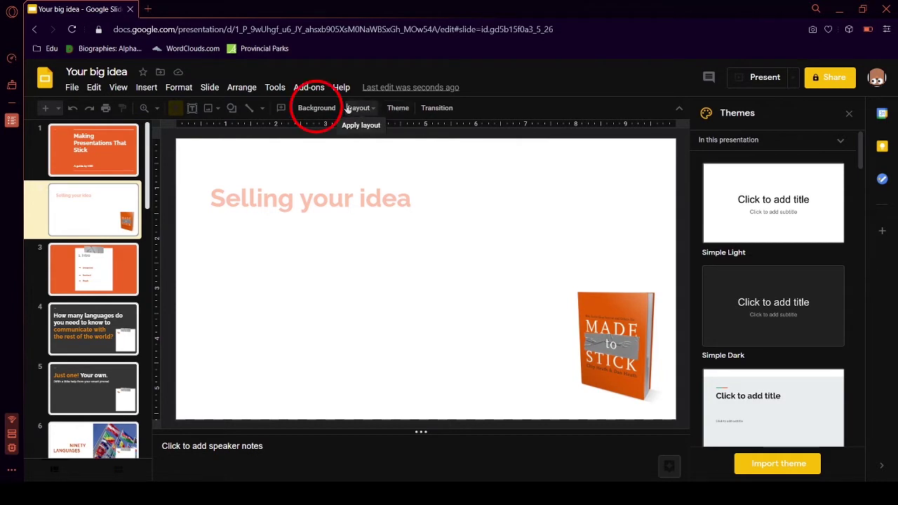
Step: Set slide 2's background to a solid light green colour
left_click(315, 106)
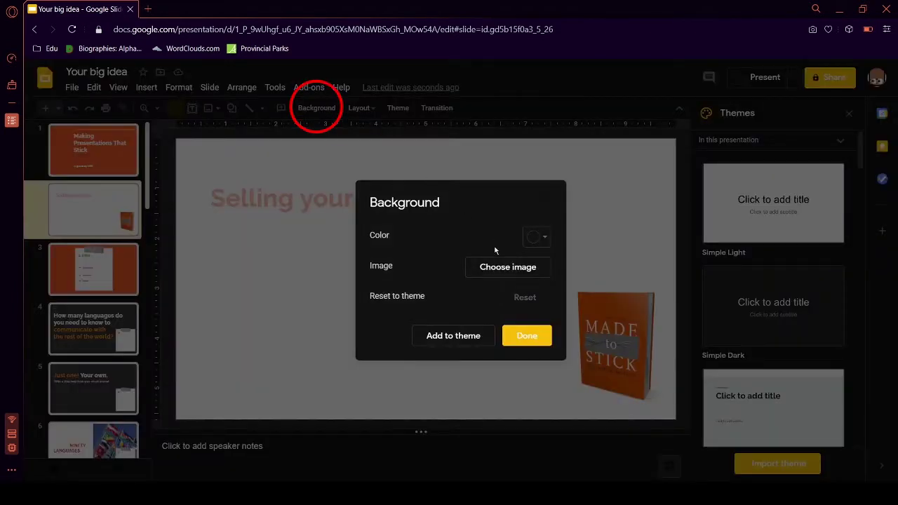
left_click(544, 240)
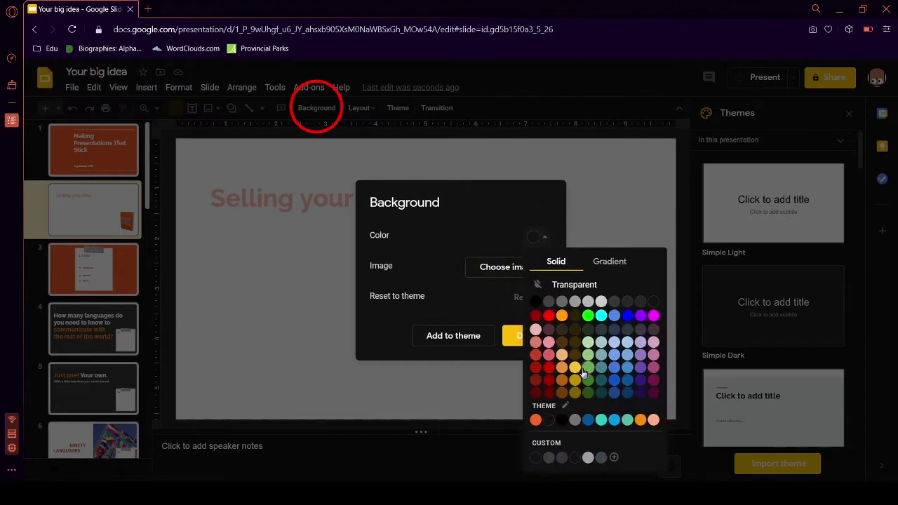
left_click(611, 263)
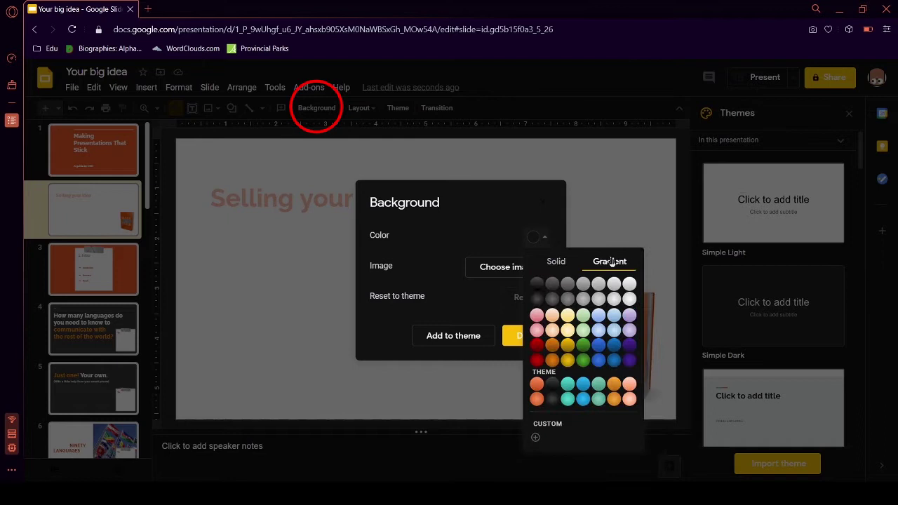
left_click(555, 263)
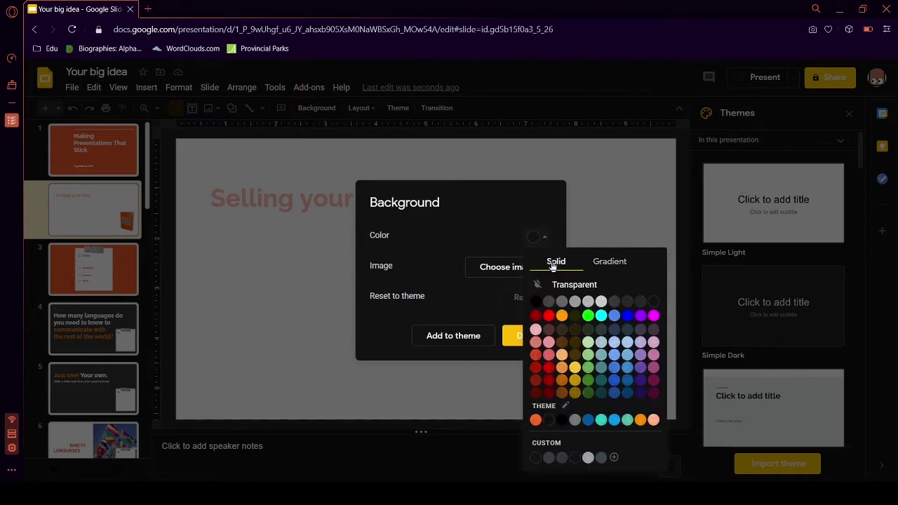
left_click(538, 295)
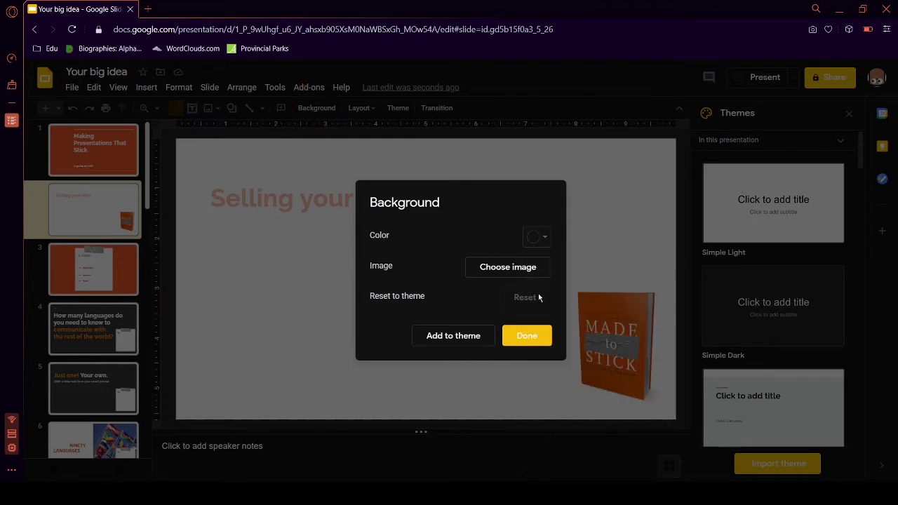
left_click(537, 237)
left_click(584, 344)
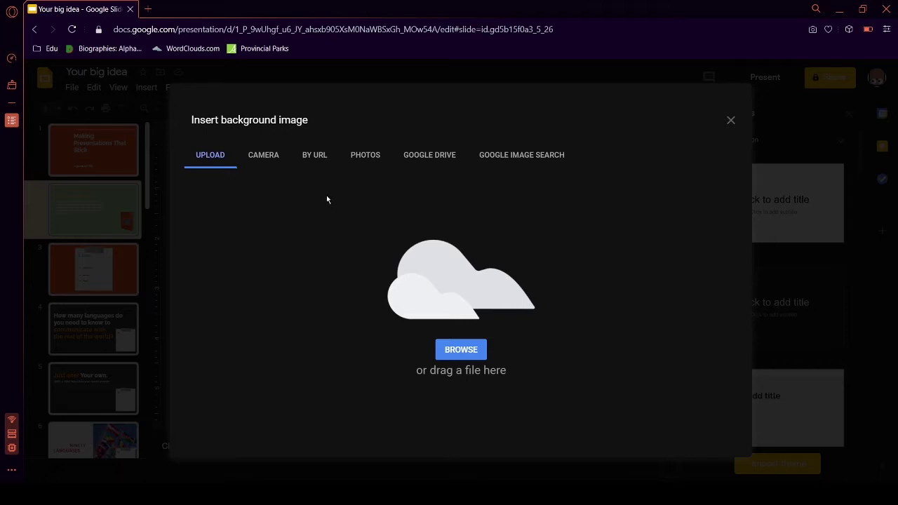
Step: Look through the Camera, By URL, Photos and Google Drive sources, ending on Google Image Search
left_click(264, 164)
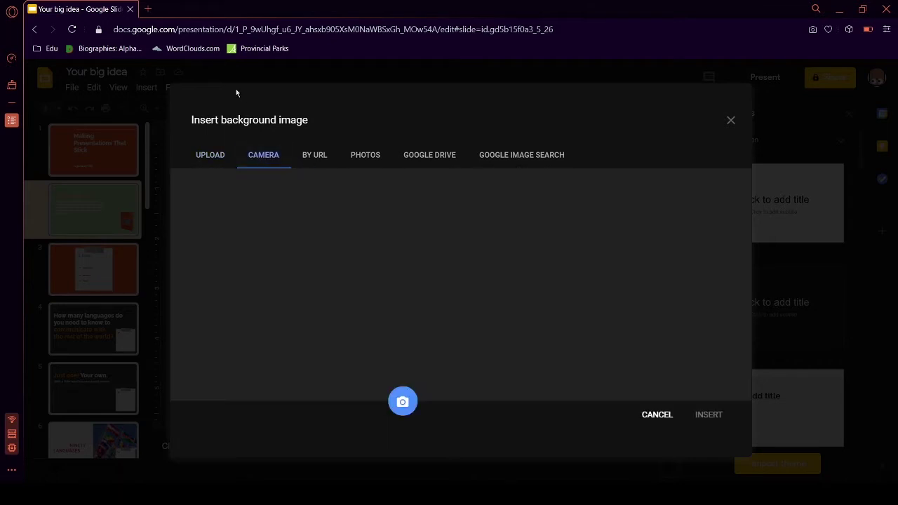
left_click(332, 160)
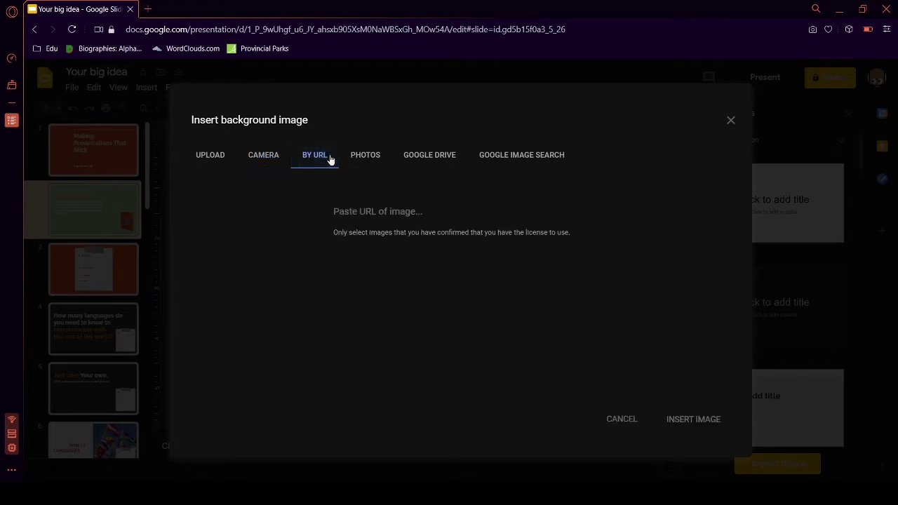
left_click(366, 160)
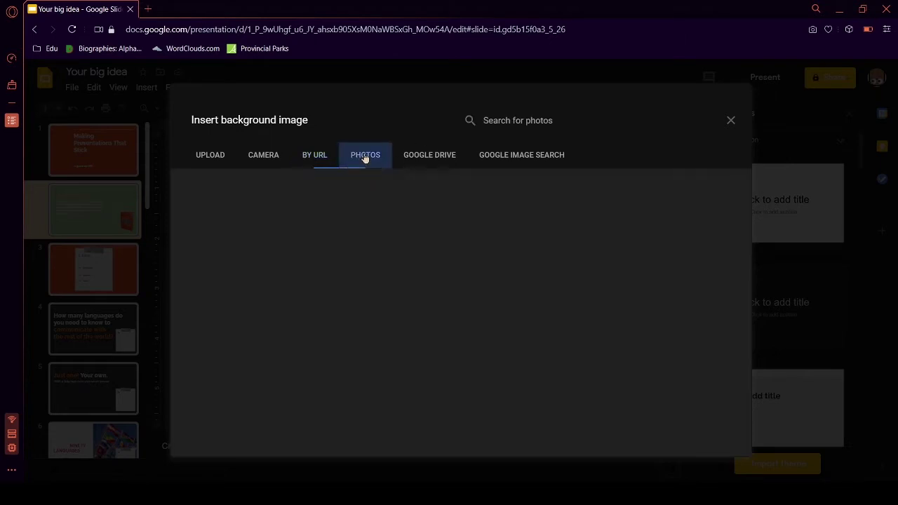
left_click(438, 157)
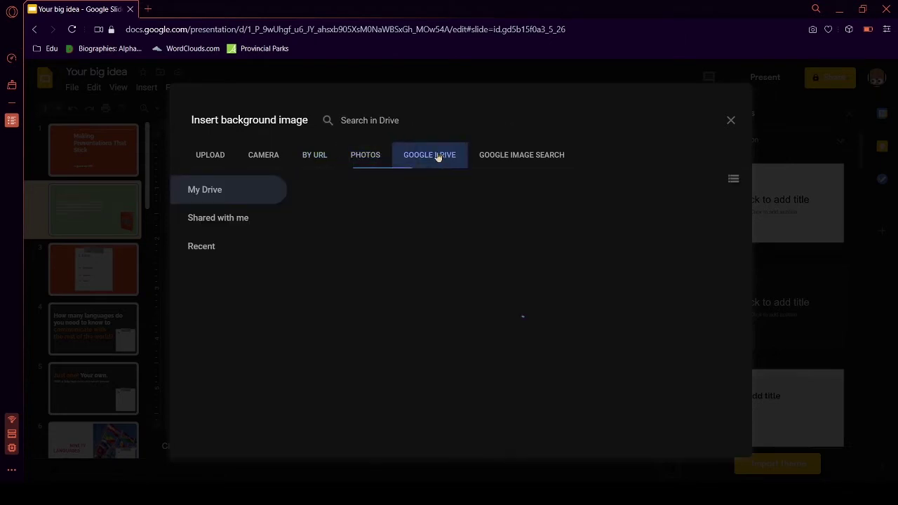
left_click(501, 159)
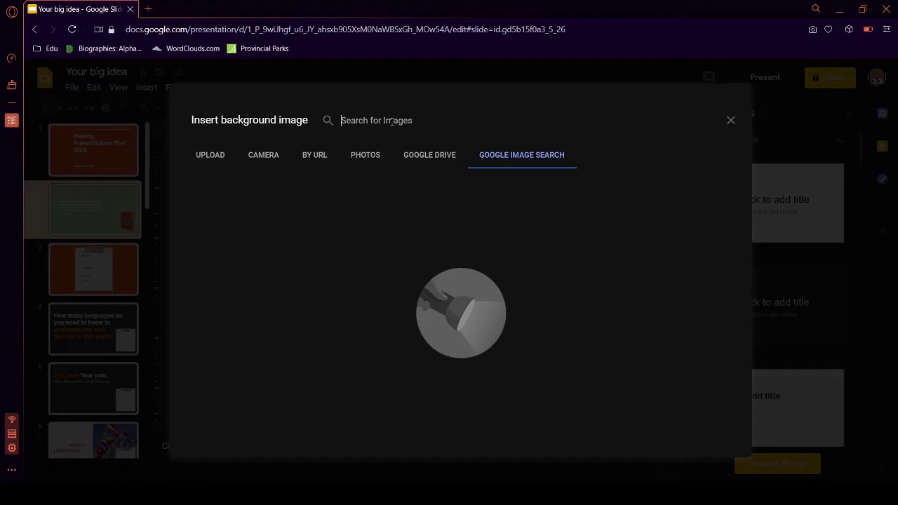
Step: Search for 'Flasklight', then refine the query to 'Flasklight cartoon no bakgorung'
type("Flask")
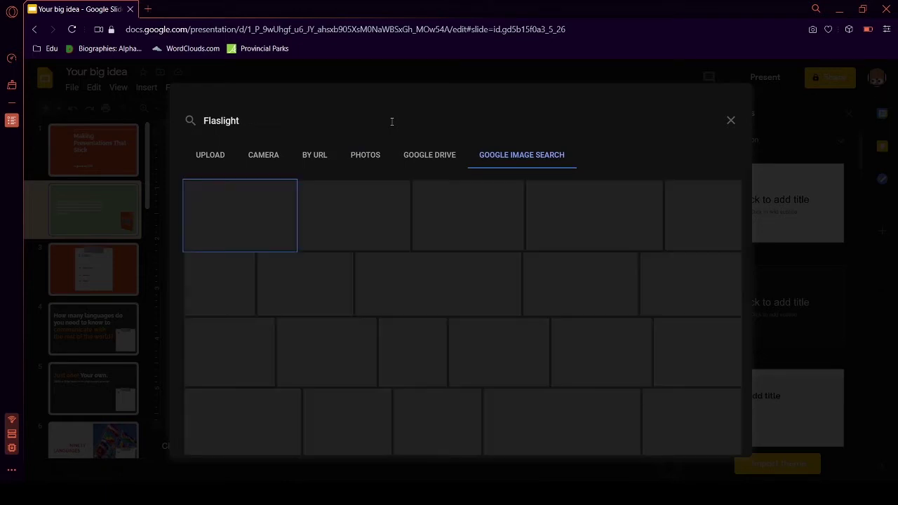
scroll(483, 237, "down", 1)
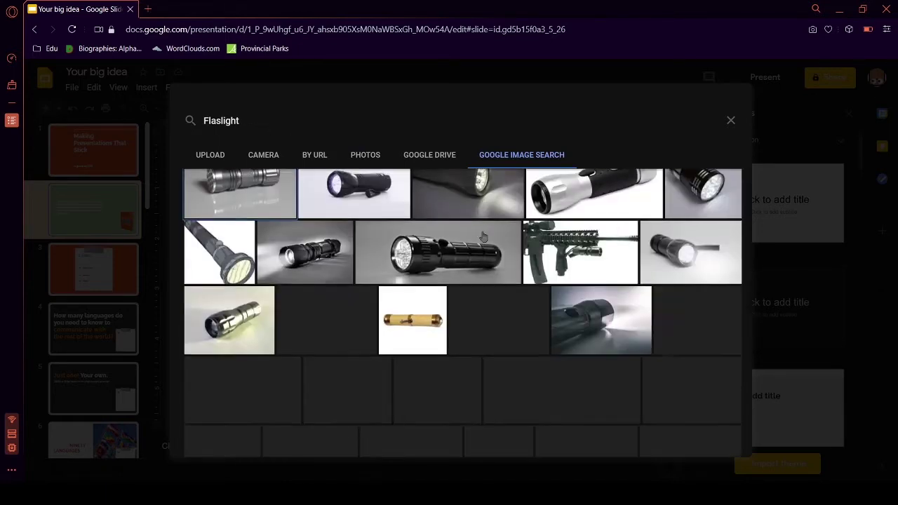
scroll(482, 237, "down", 4)
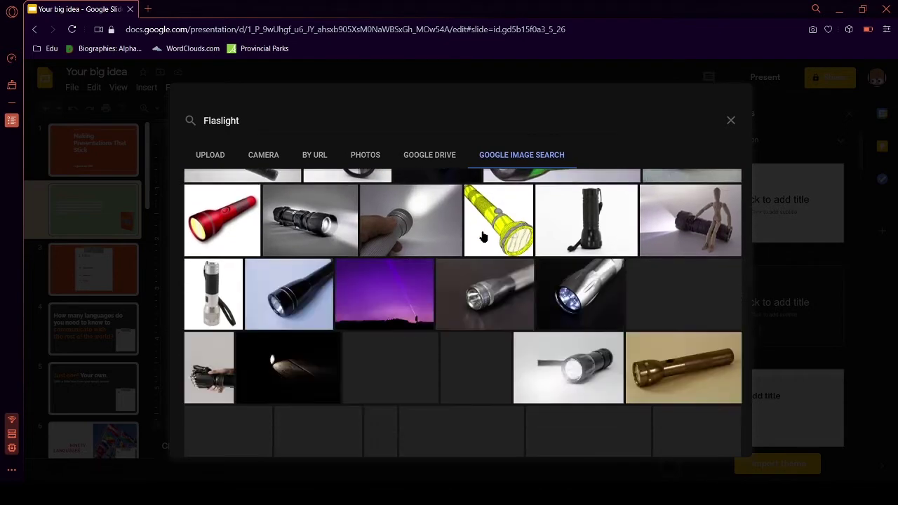
scroll(483, 237, "up", 4)
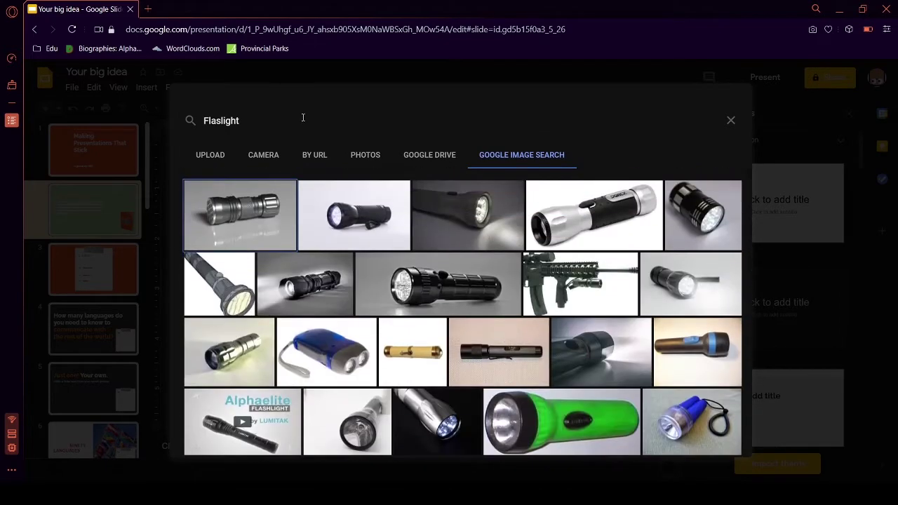
left_click(314, 111)
type("c")
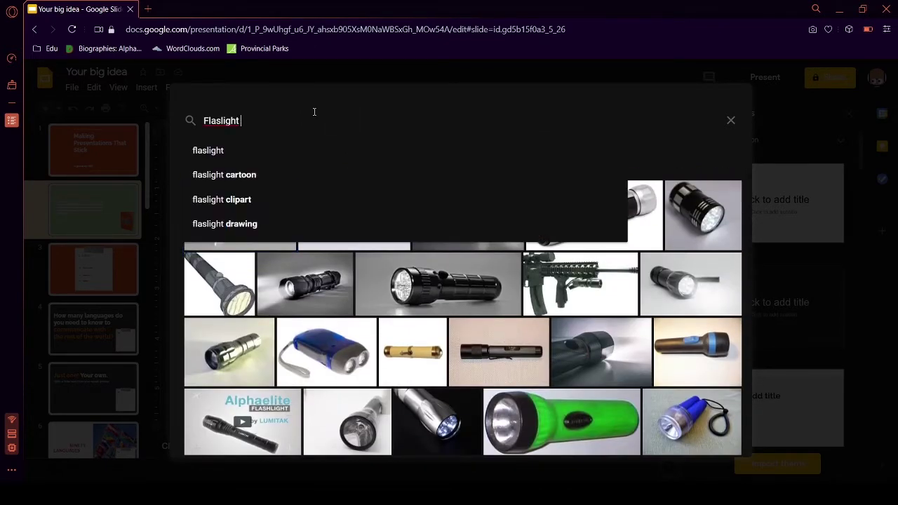
type("art")
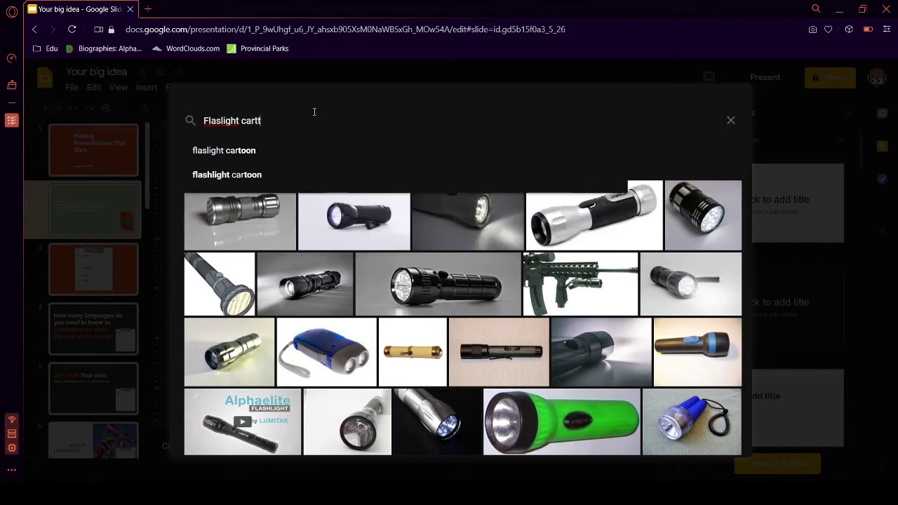
type("oon")
key("Return")
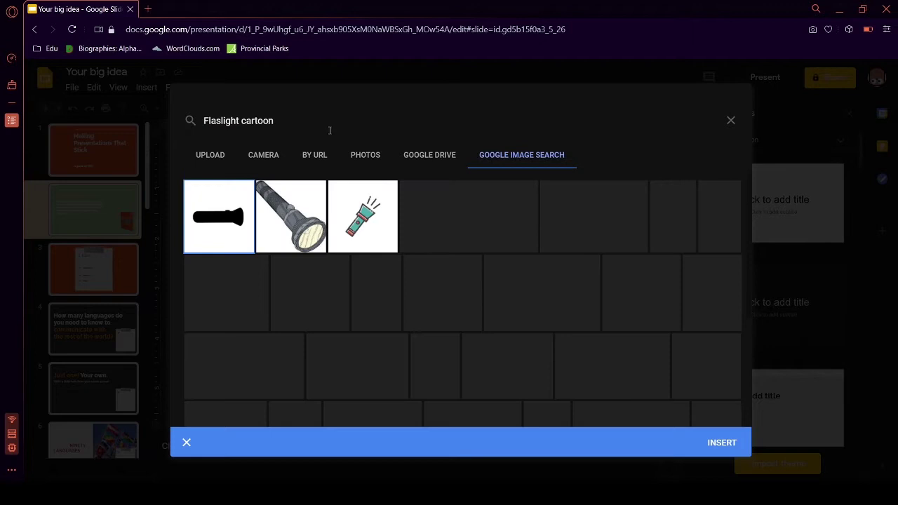
left_click(329, 130)
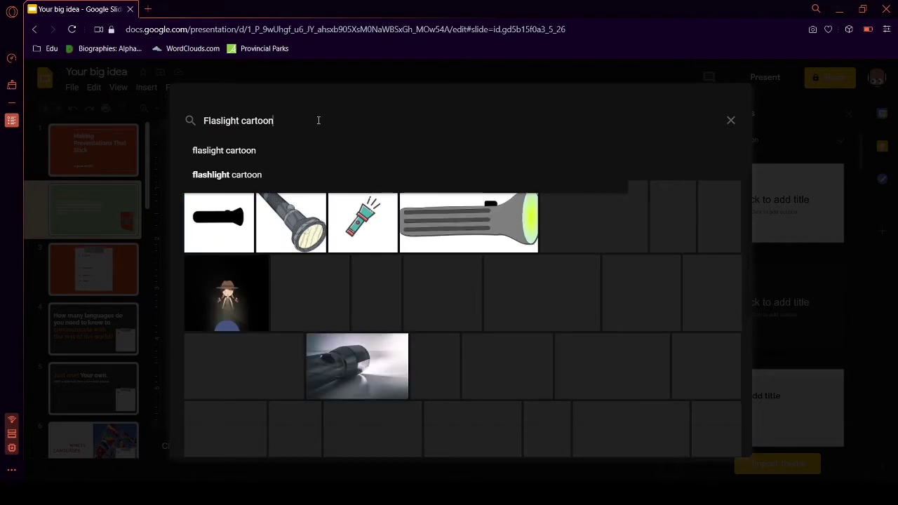
type("no b")
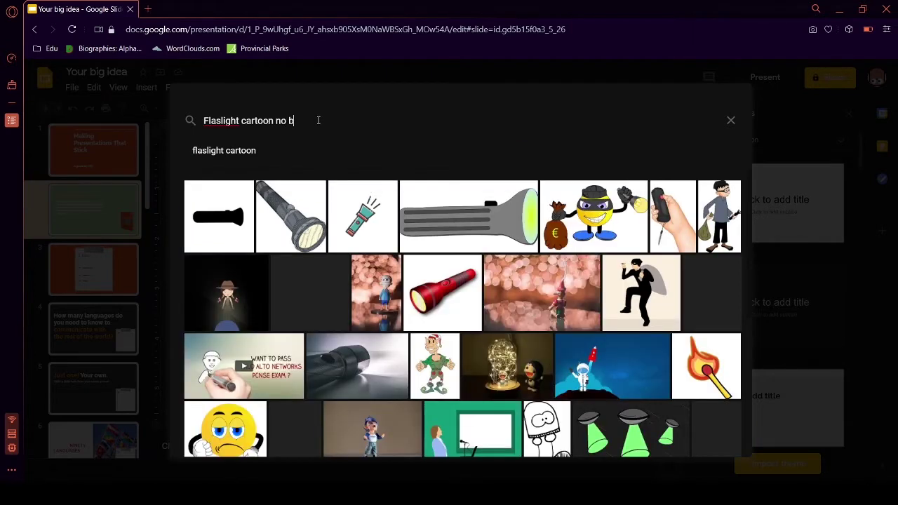
type("akgorung")
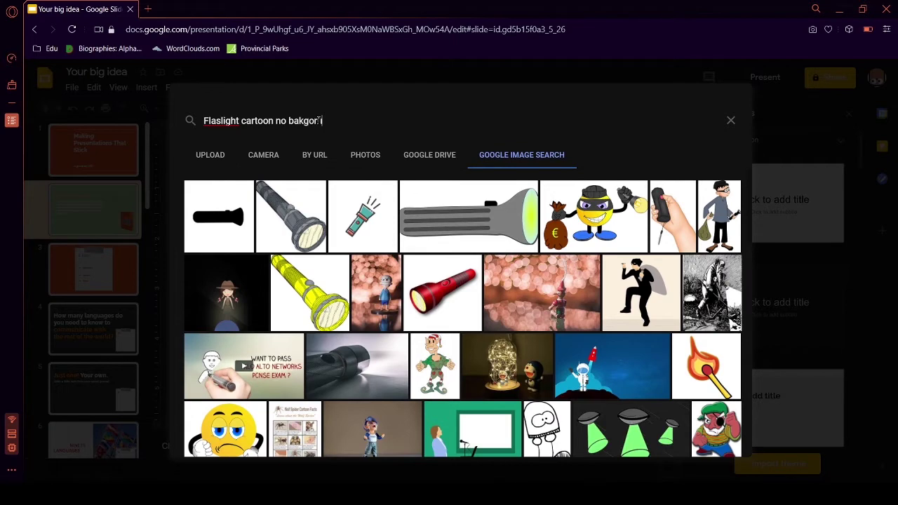
key("Return")
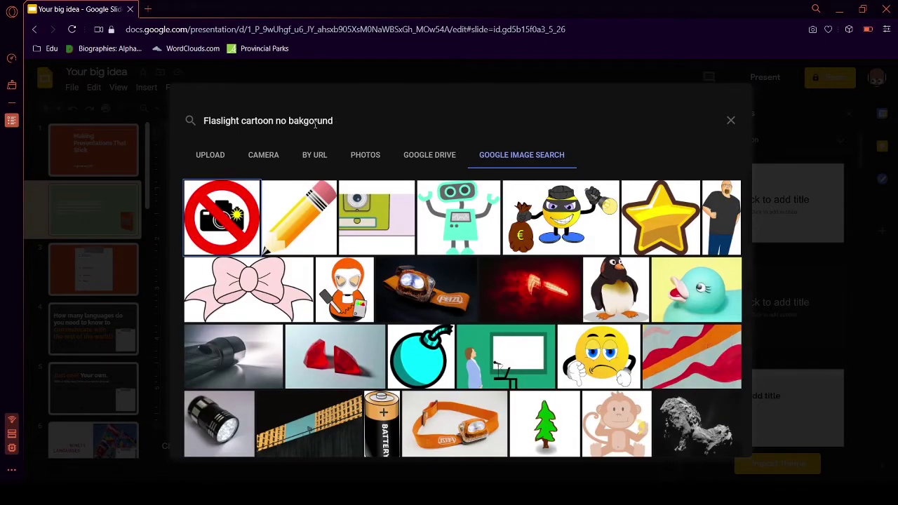
Step: Add the missing 'h' to make 'Flashlight', rerun the search, and scroll through the results
left_click(221, 124)
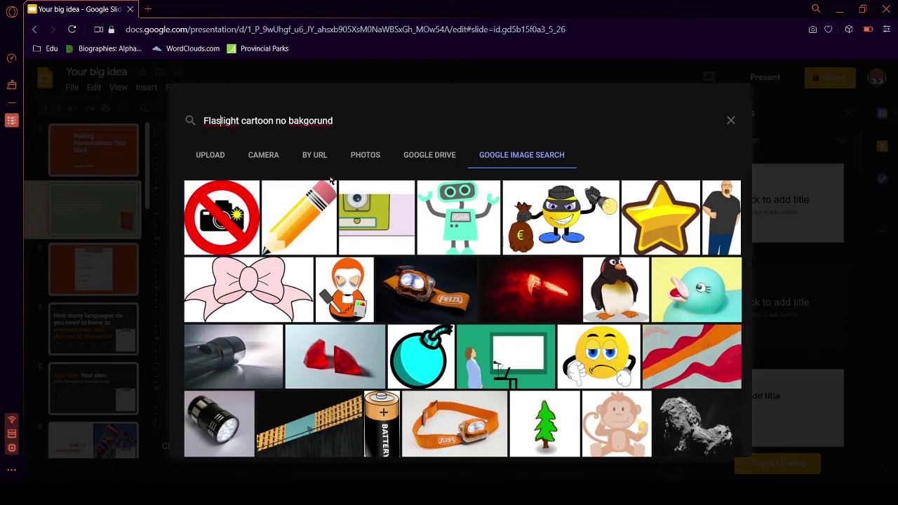
type("h")
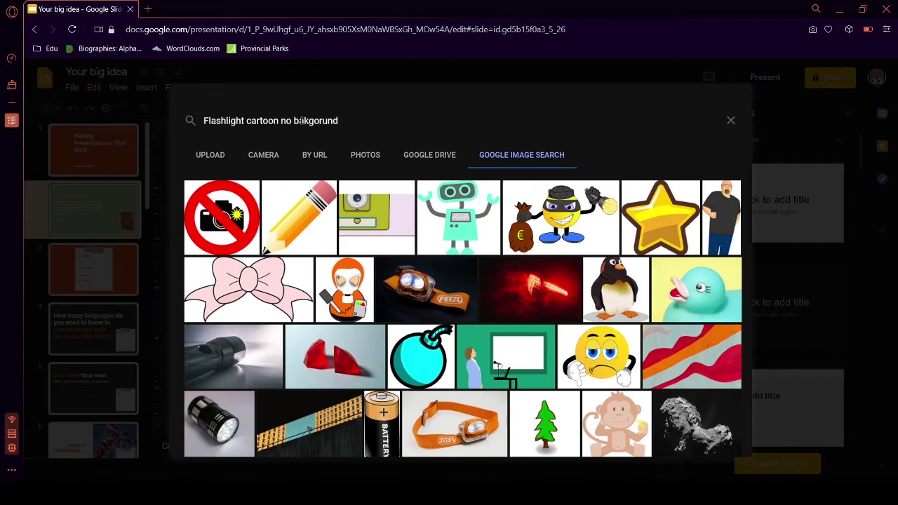
left_click(359, 124)
key("Return")
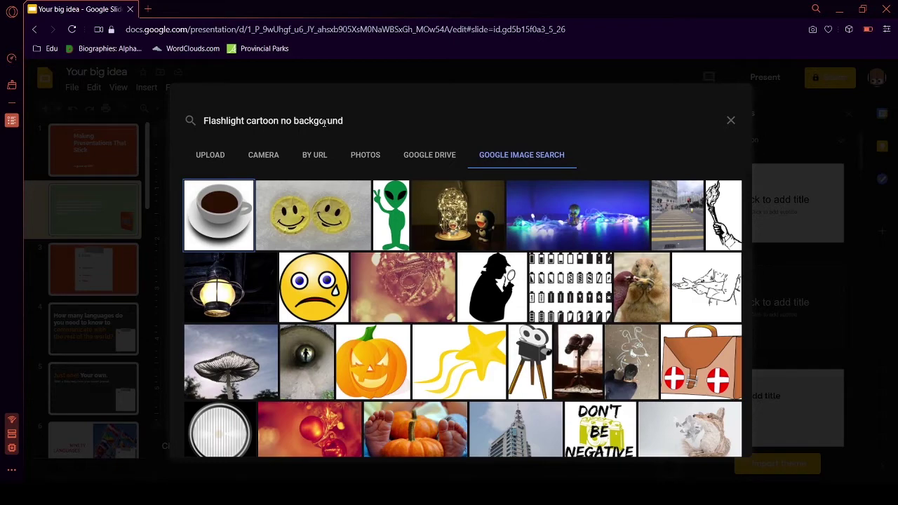
scroll(577, 334, "down", 5)
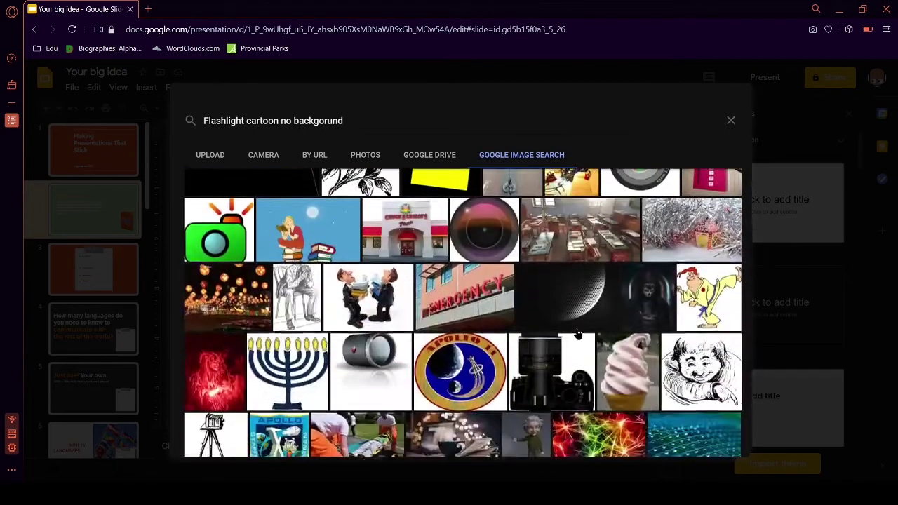
scroll(576, 334, "down", 2)
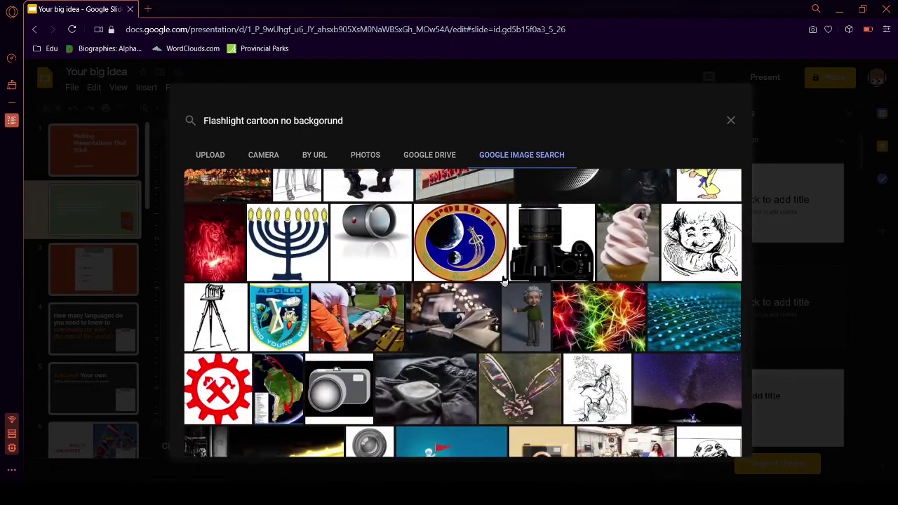
scroll(502, 279, "down", 1)
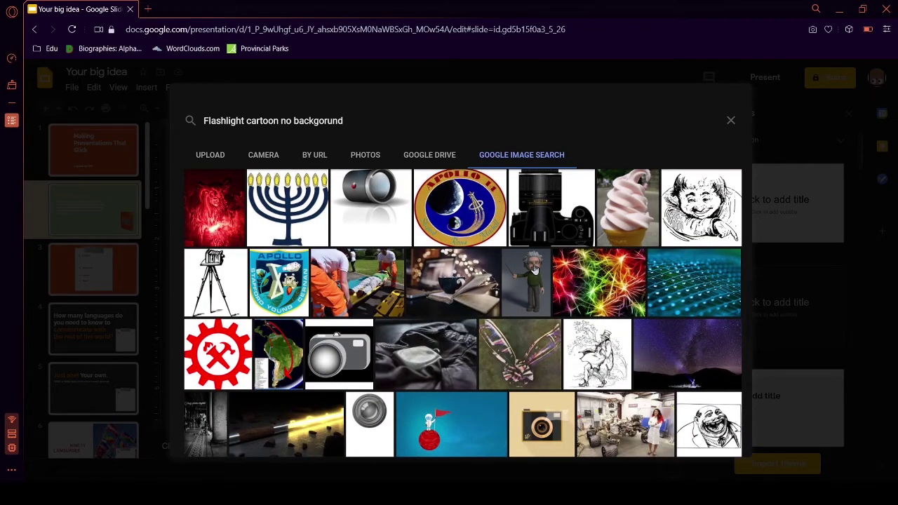
scroll(535, 269, "up", 5)
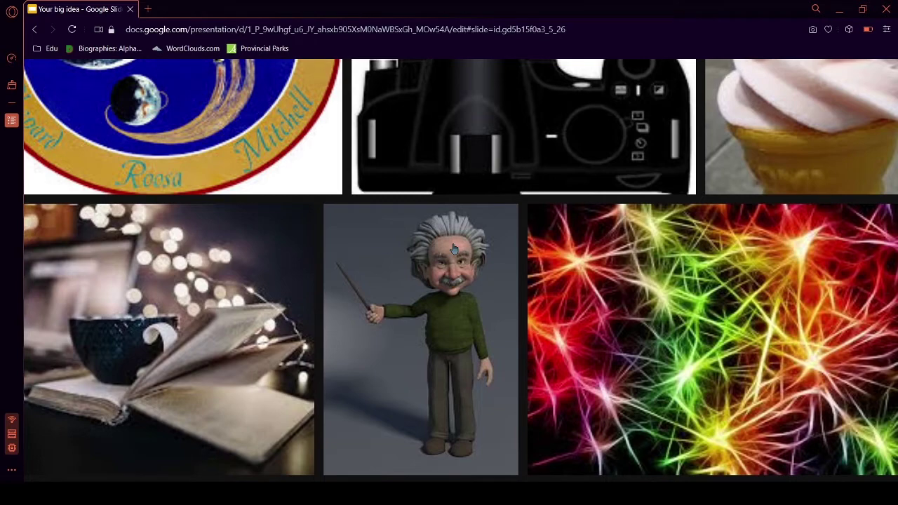
scroll(454, 250, "down", 3)
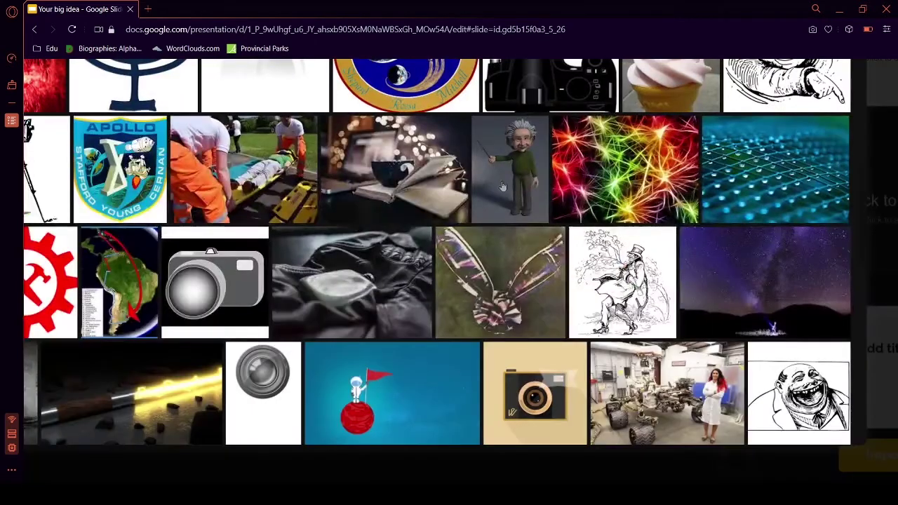
scroll(502, 185, "down", 2)
scroll(503, 186, "down", 10)
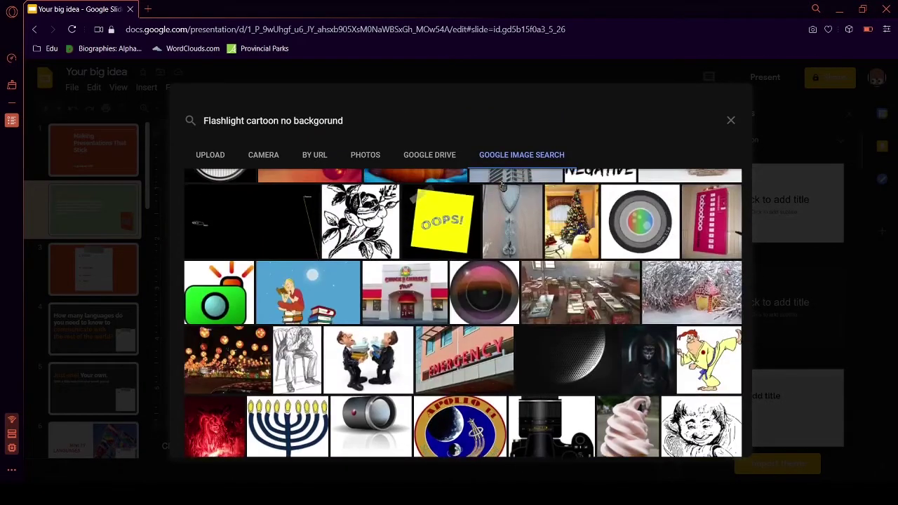
scroll(467, 314, "up", 1)
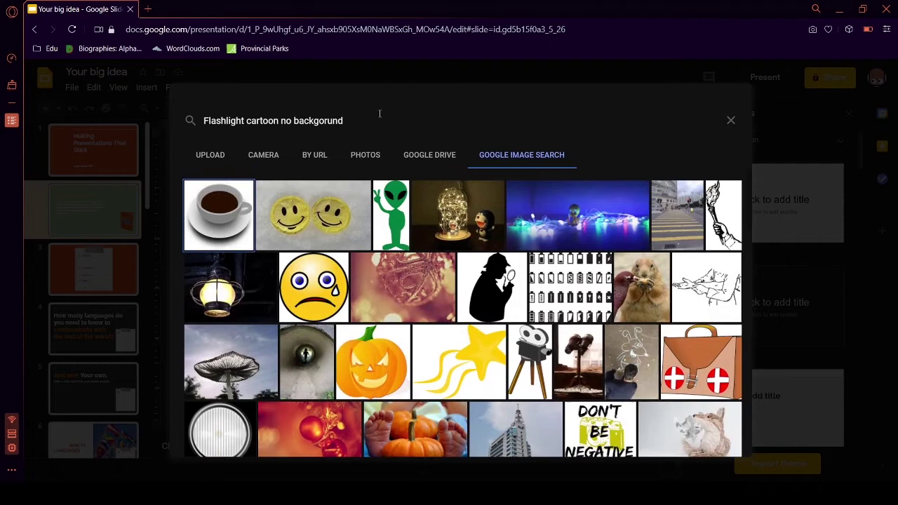
Step: Replace 'Flashlight' with 'Tea' and rerun the image search
double_click(242, 121)
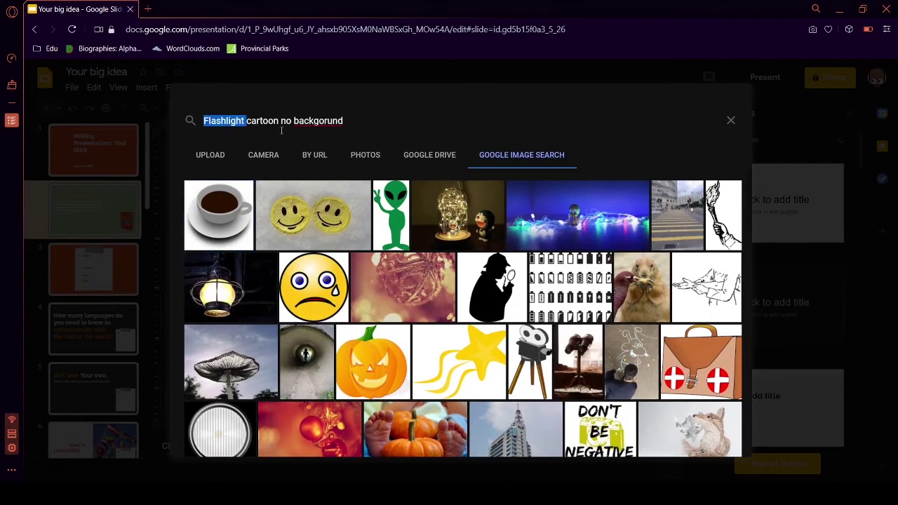
type("Tea")
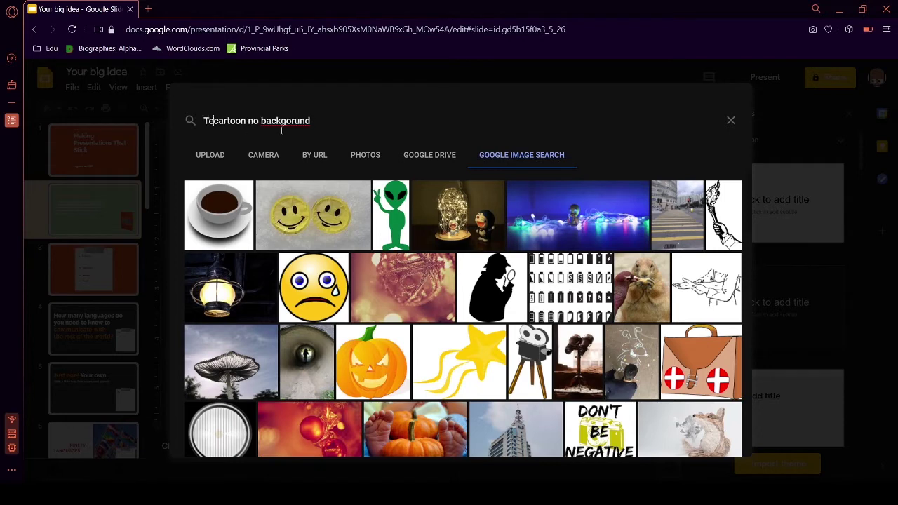
key("Return")
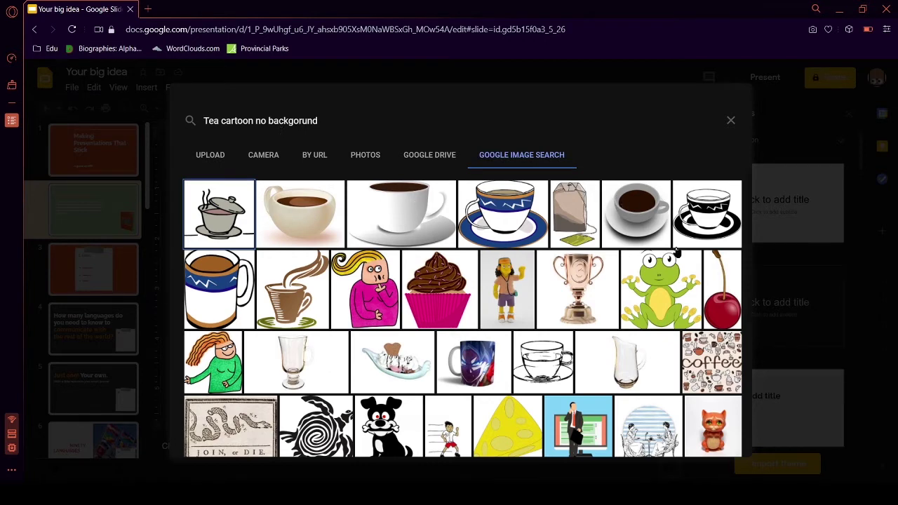
Step: Scroll through the tea results of teacups, mugs and a teabag
scroll(677, 252, "down", 3)
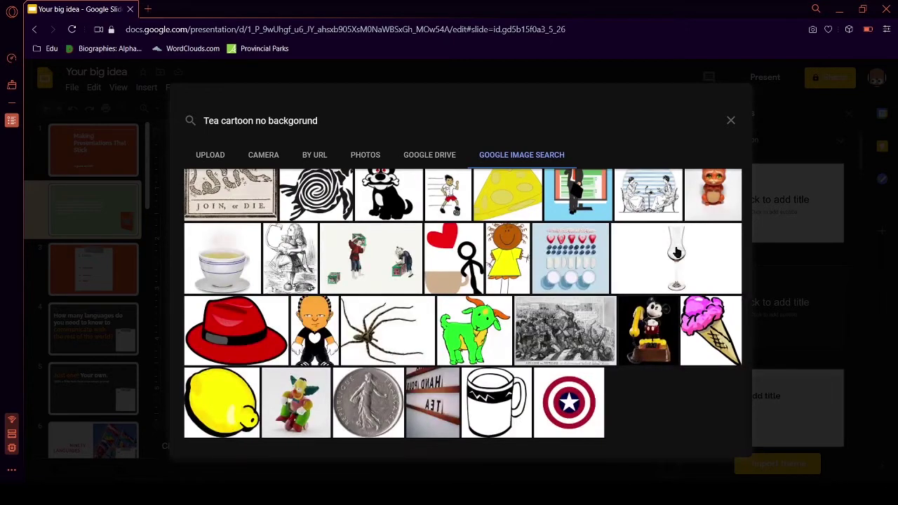
scroll(677, 253, "up", 3)
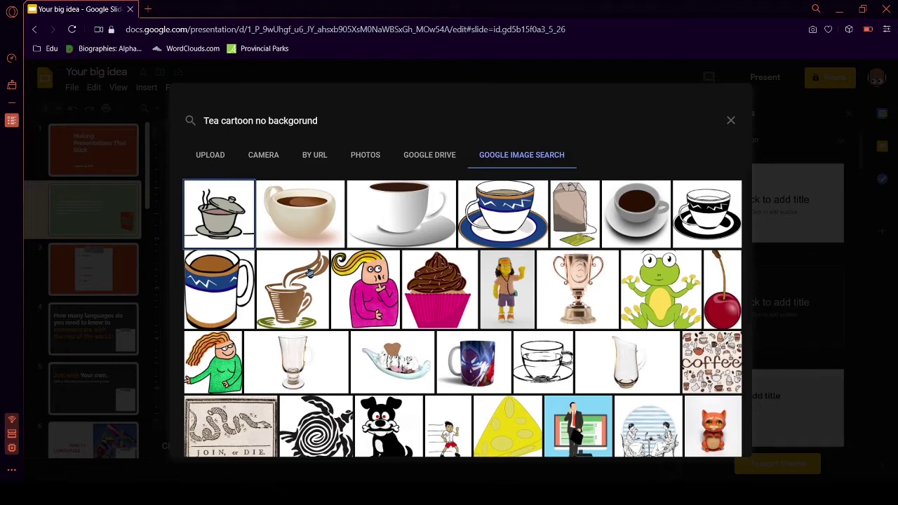
scroll(309, 273, "down", 3)
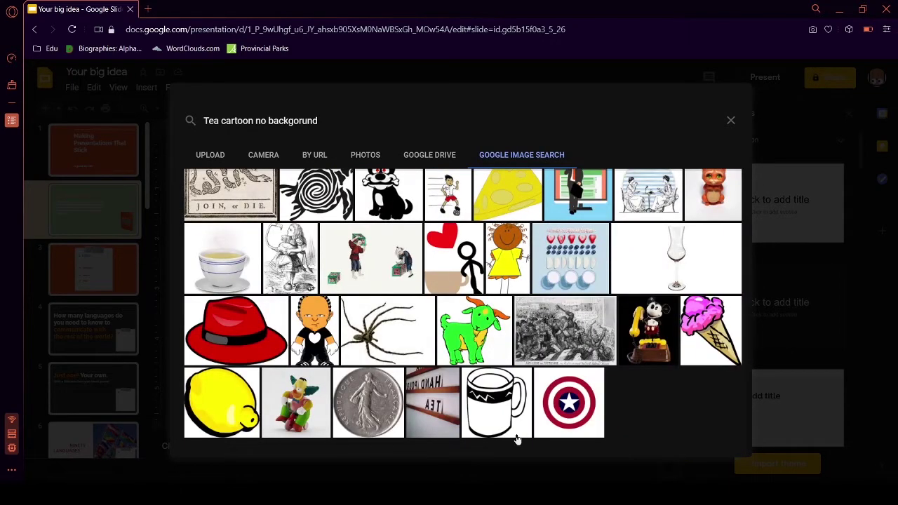
scroll(477, 349, "up", 2)
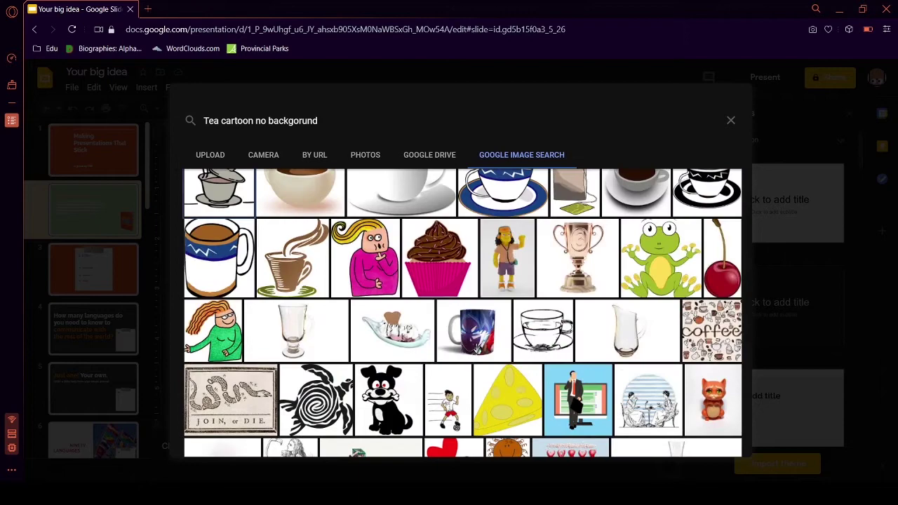
scroll(477, 349, "down", 1)
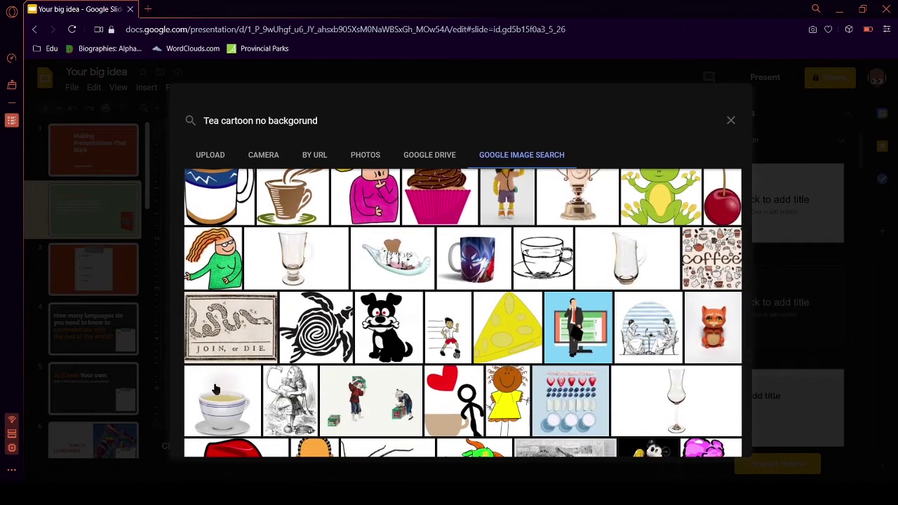
scroll(196, 357, "up", 3)
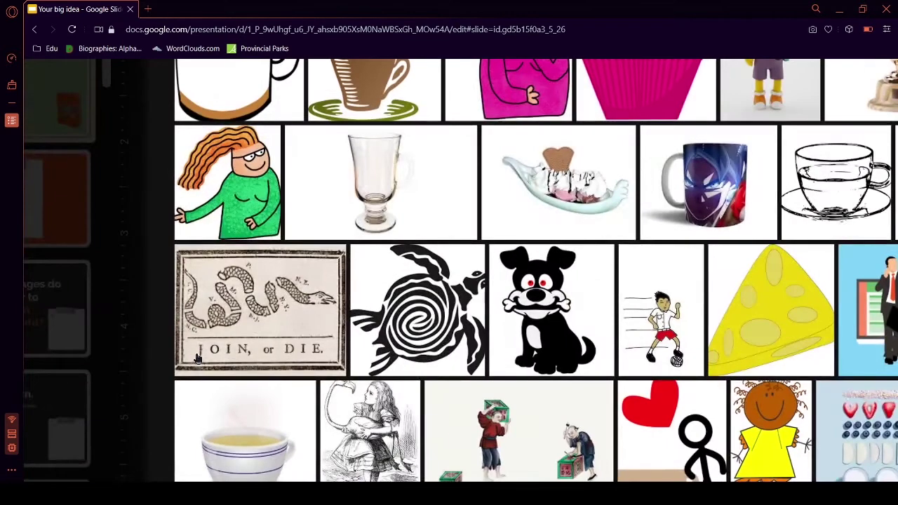
scroll(197, 356, "down", 1)
scroll(196, 361, "right", 1)
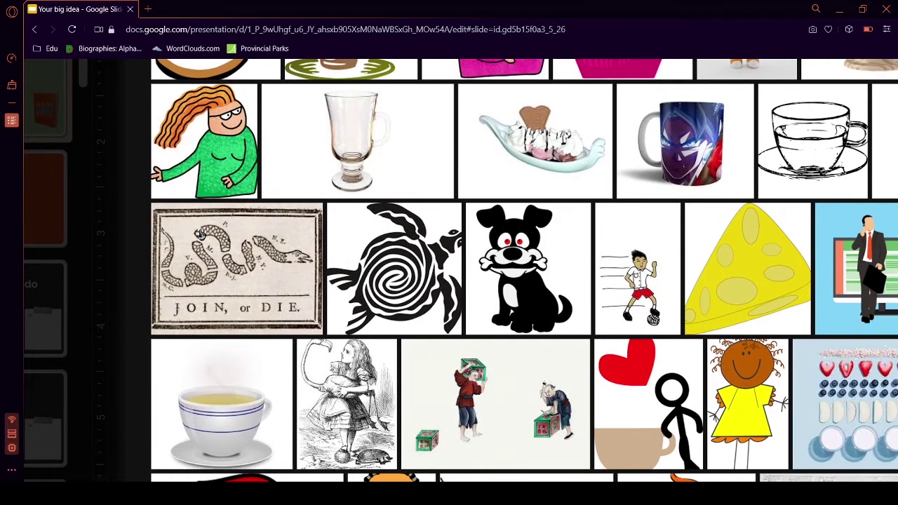
scroll(200, 233, "up", 1)
scroll(200, 233, "right", 2)
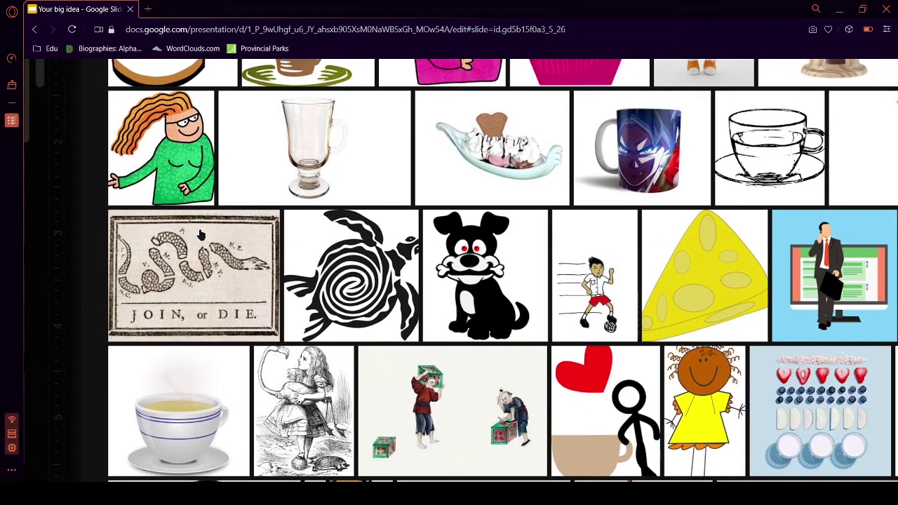
scroll(200, 234, "up", 3)
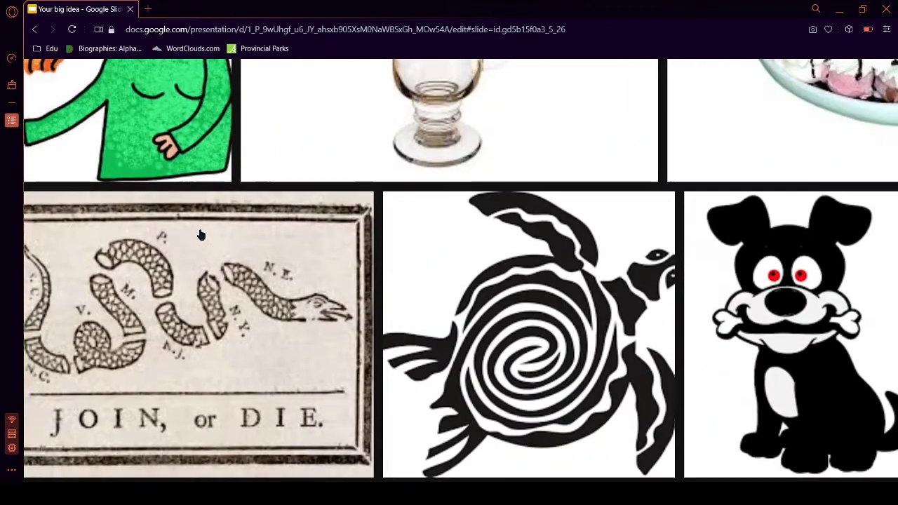
scroll(200, 234, "down", 1)
scroll(200, 233, "down", 3)
scroll(200, 233, "up", 4)
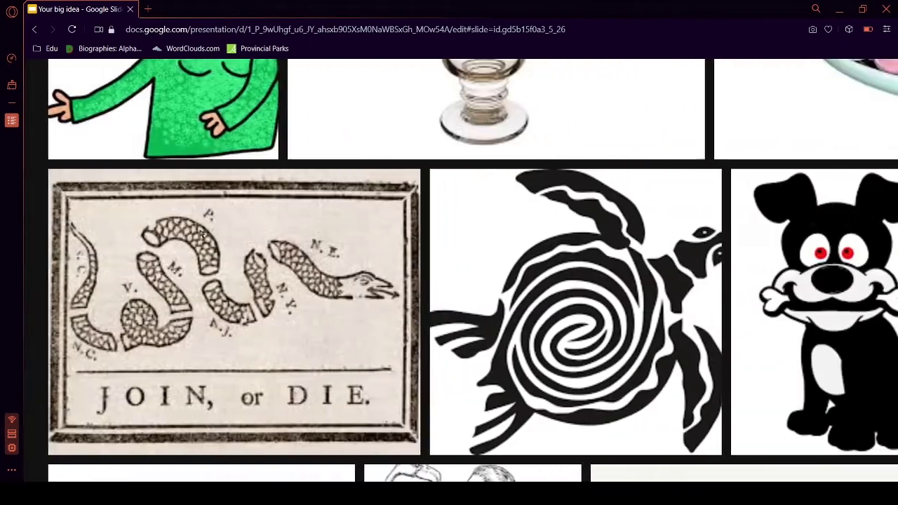
scroll(200, 233, "down", 3)
scroll(200, 234, "up", 3)
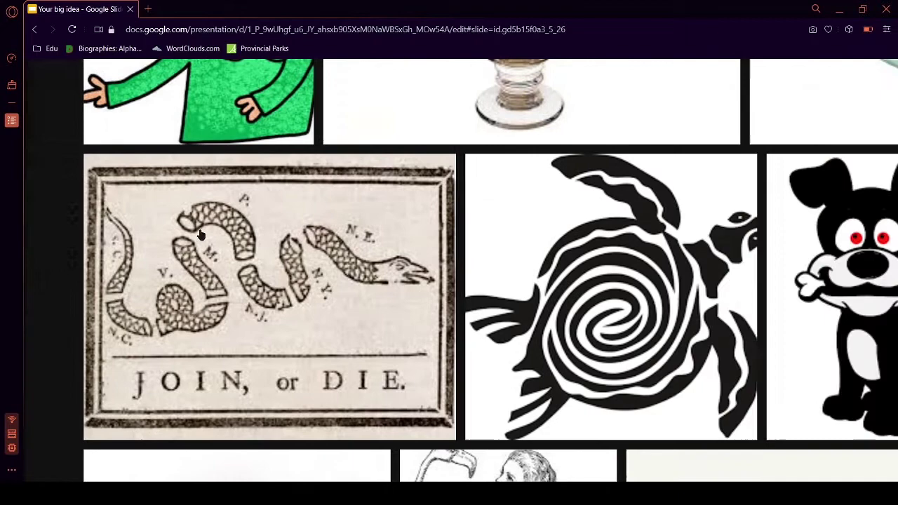
scroll(200, 233, "left", 1)
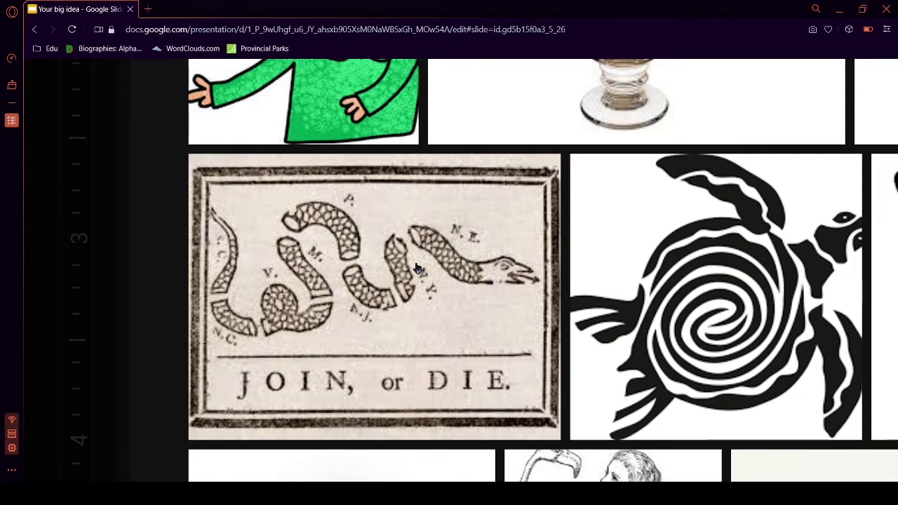
scroll(416, 268, "down", 5)
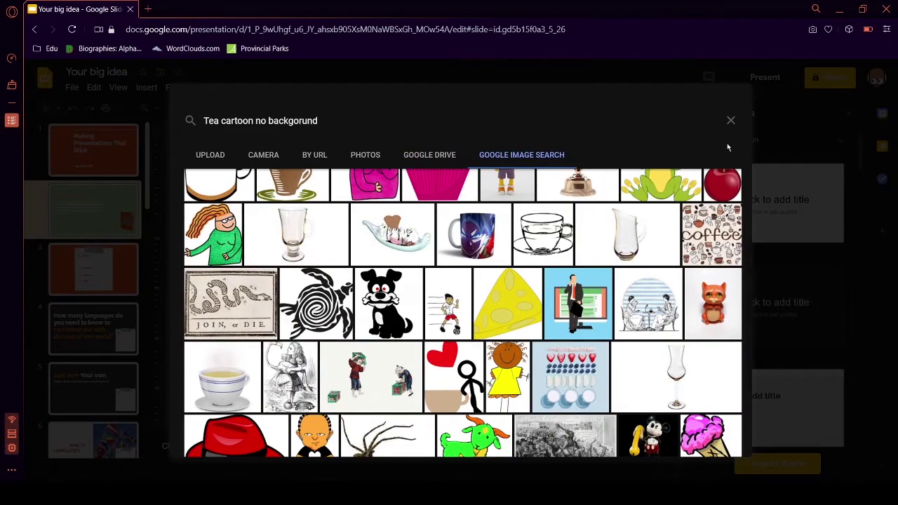
scroll(559, 344, "up", 3)
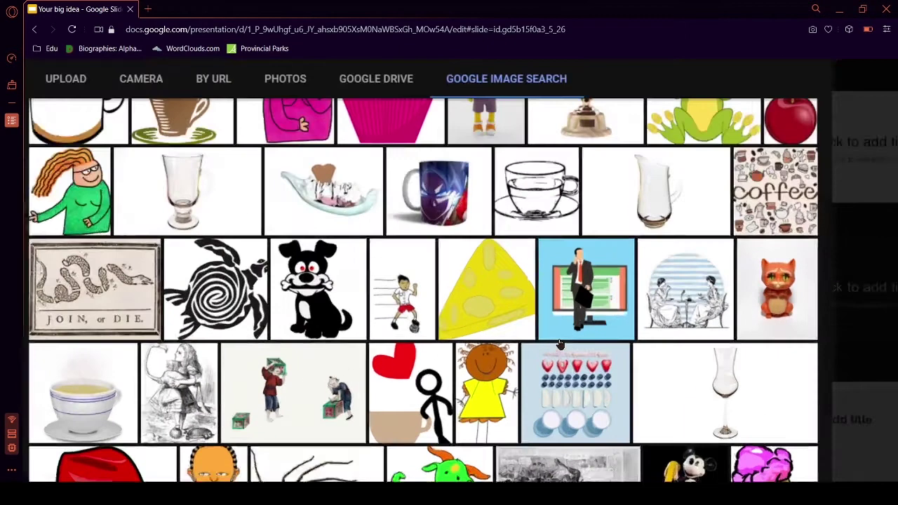
scroll(559, 344, "up", 3)
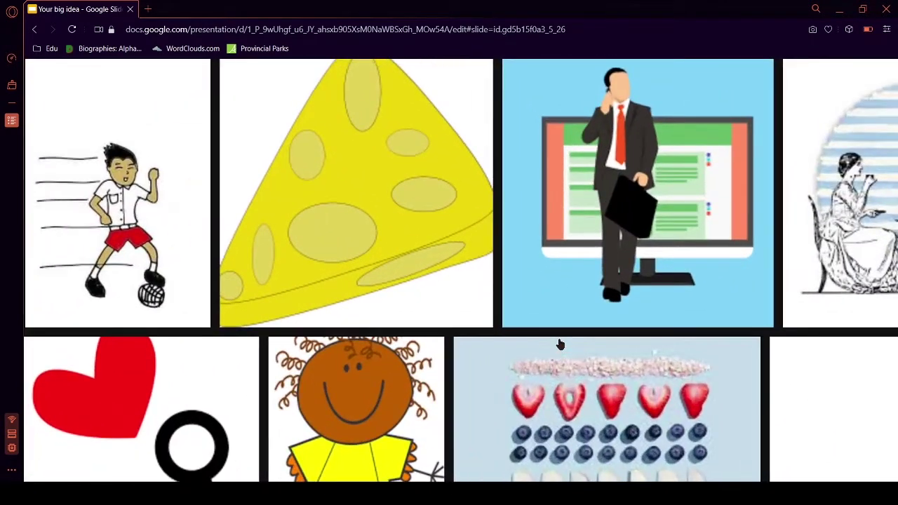
scroll(560, 343, "up", 1)
scroll(560, 343, "right", 5)
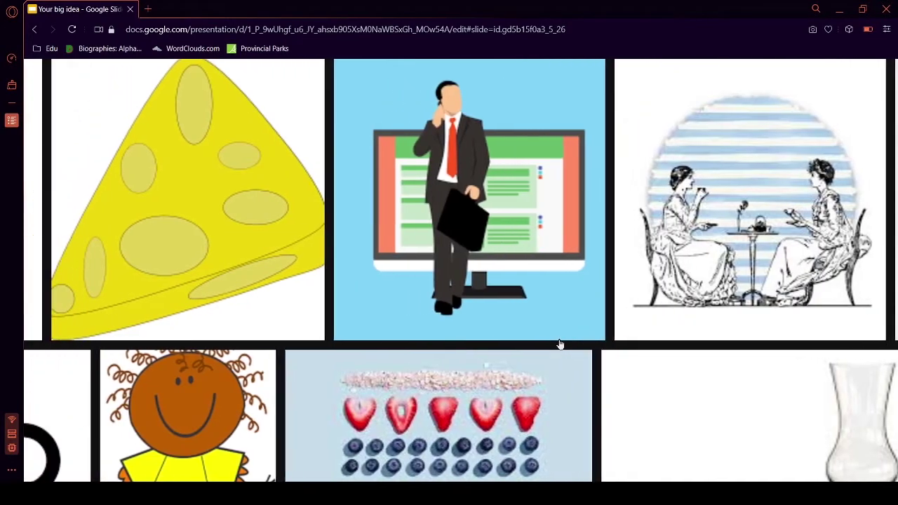
scroll(559, 344, "up", 1)
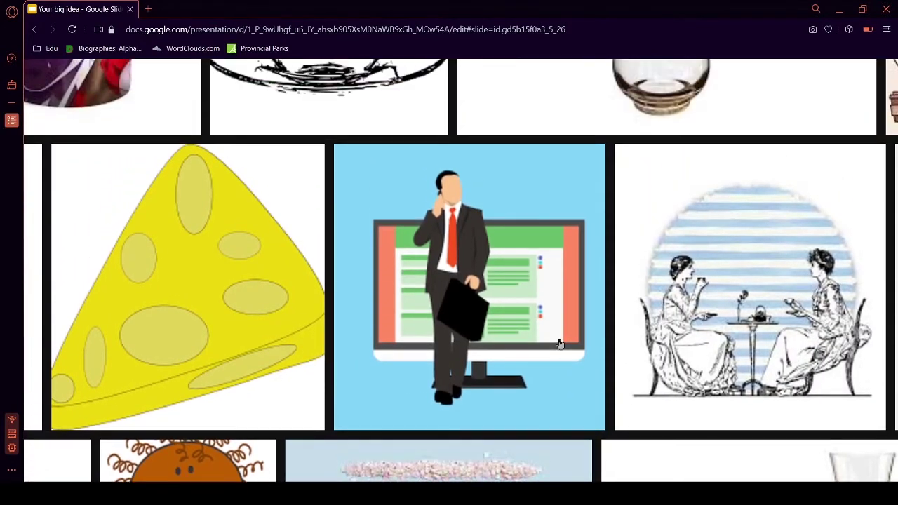
scroll(559, 343, "down", 5)
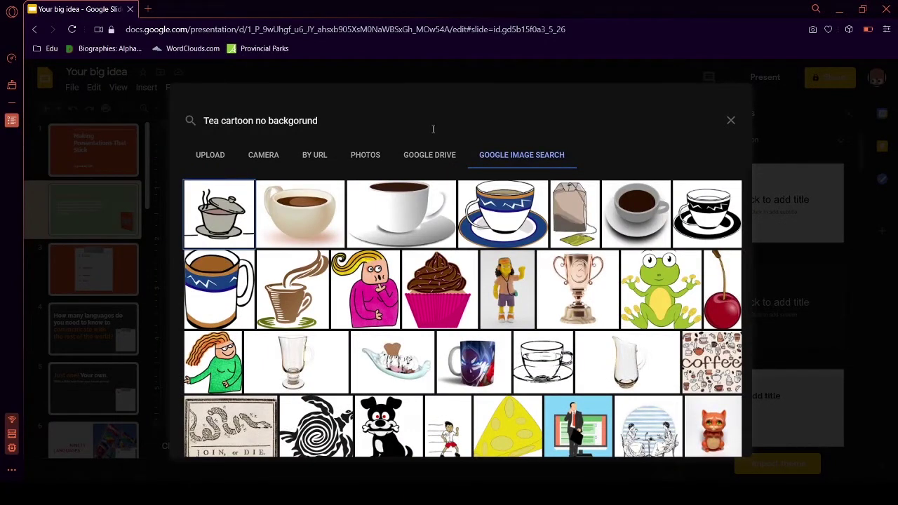
Step: Change the query to 'glasses cartoon no backgorund' and run the search
left_click(221, 121)
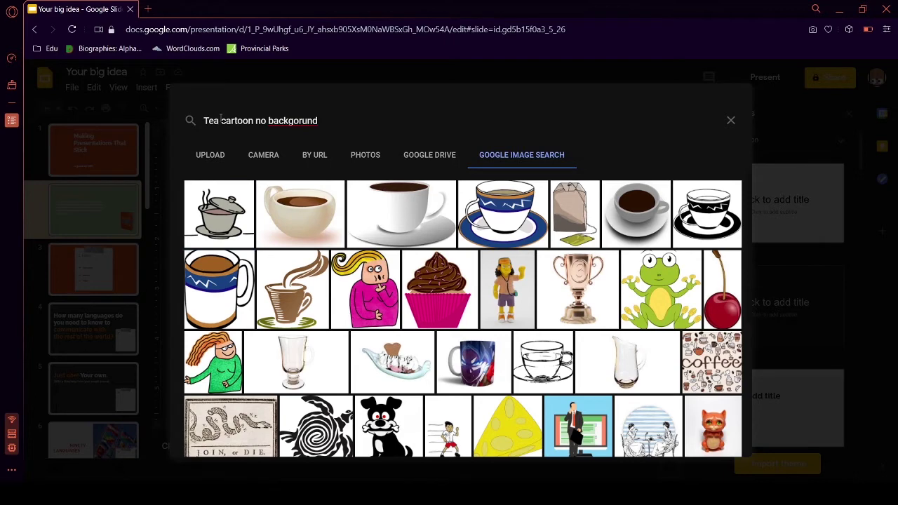
key("BackSpace")
key("BackSpace")
key("BackSpace")
type("gla")
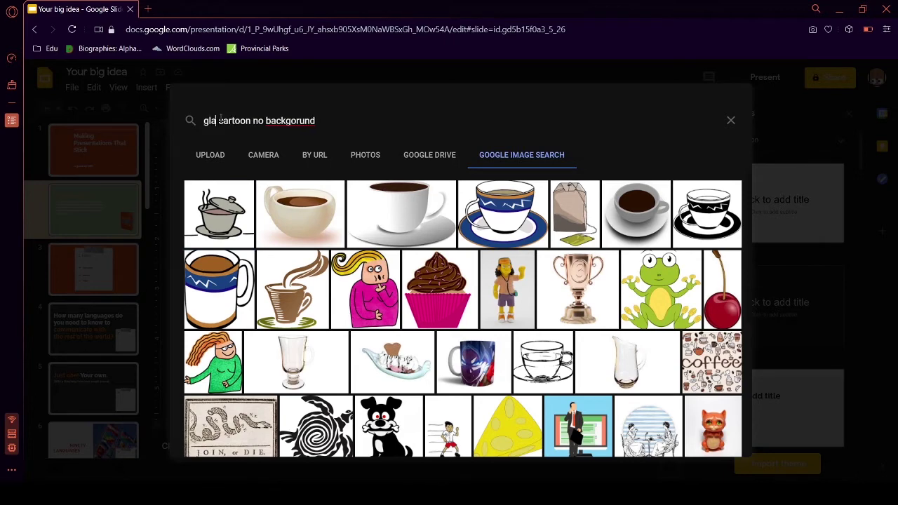
type("sses")
key("Return")
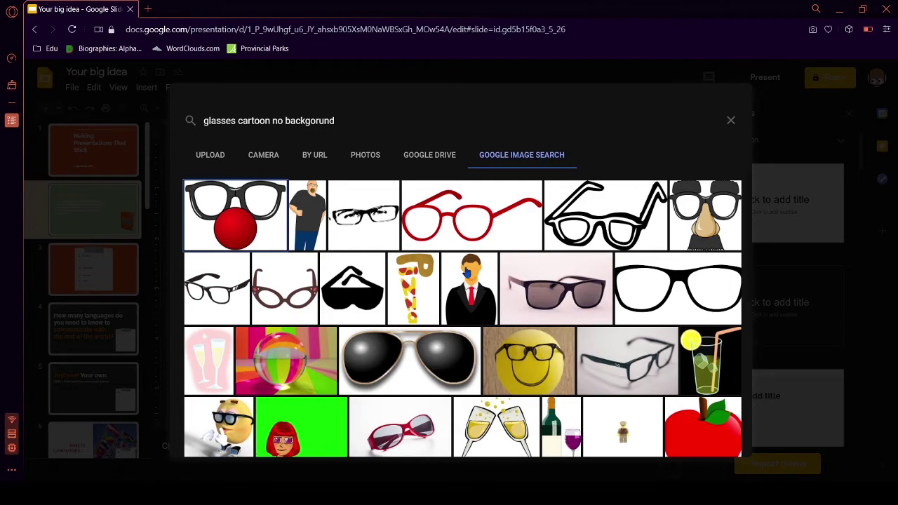
Step: Scroll through the eyeglasses, sunglasses and novelty-glasses cartoon results
scroll(470, 272, "up", 5)
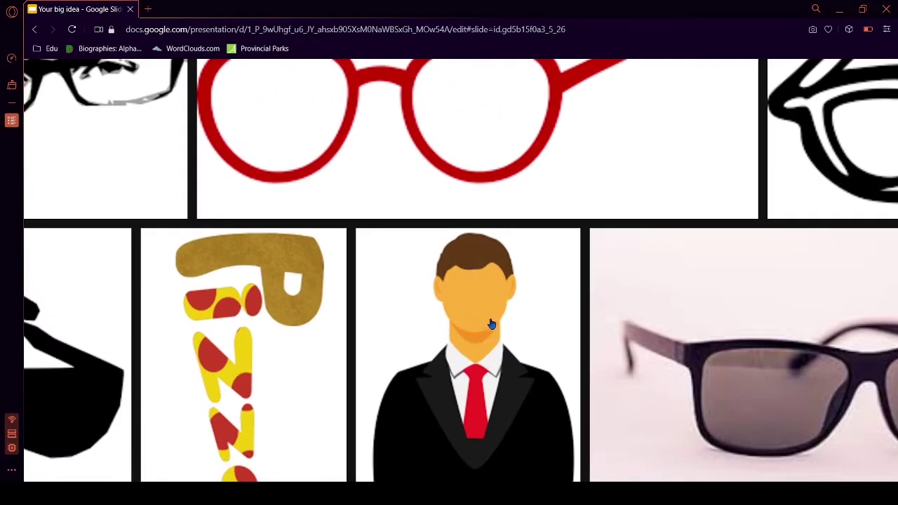
scroll(456, 417, "down", 5)
scroll(456, 418, "down", 4)
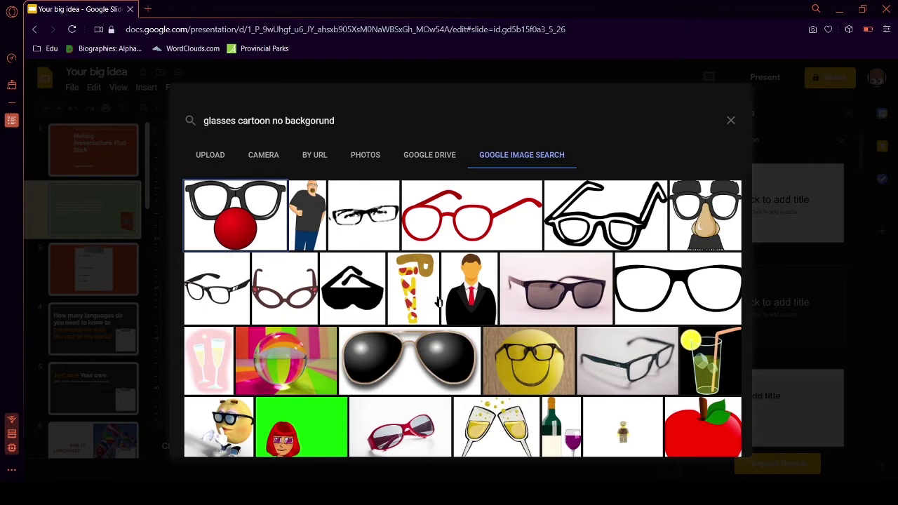
scroll(553, 329, "down", 4)
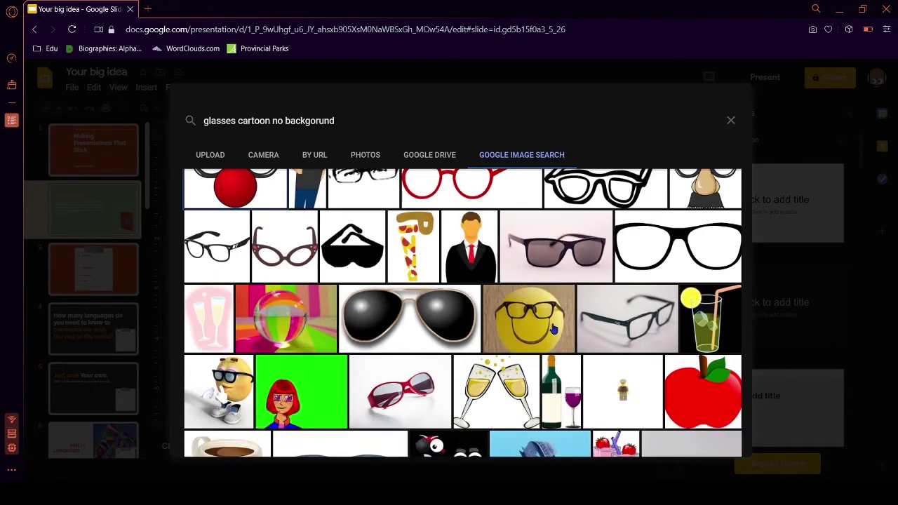
scroll(554, 329, "down", 2)
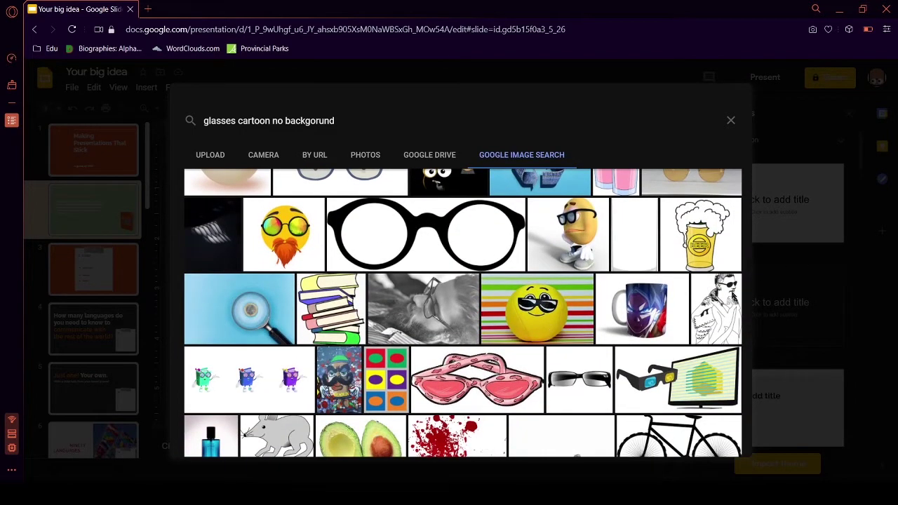
scroll(665, 278, "up", 5)
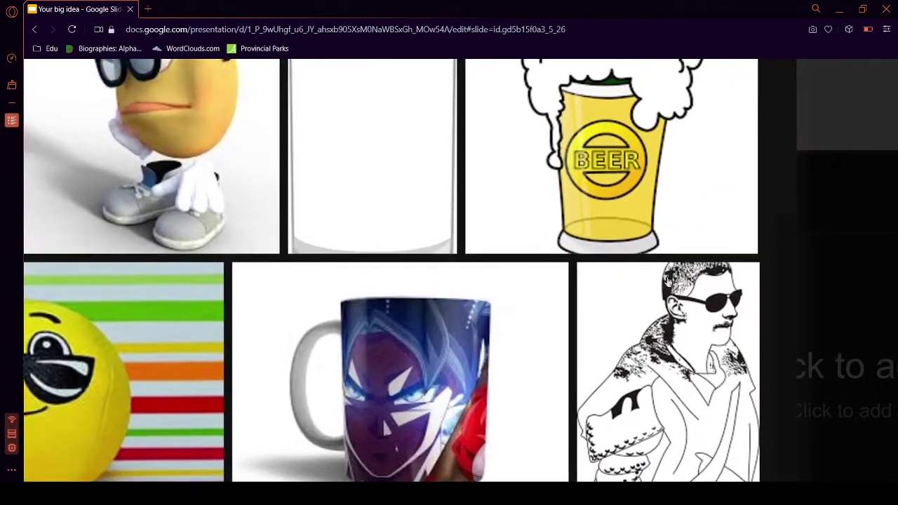
scroll(668, 279, "down", 1)
scroll(668, 281, "up", 3)
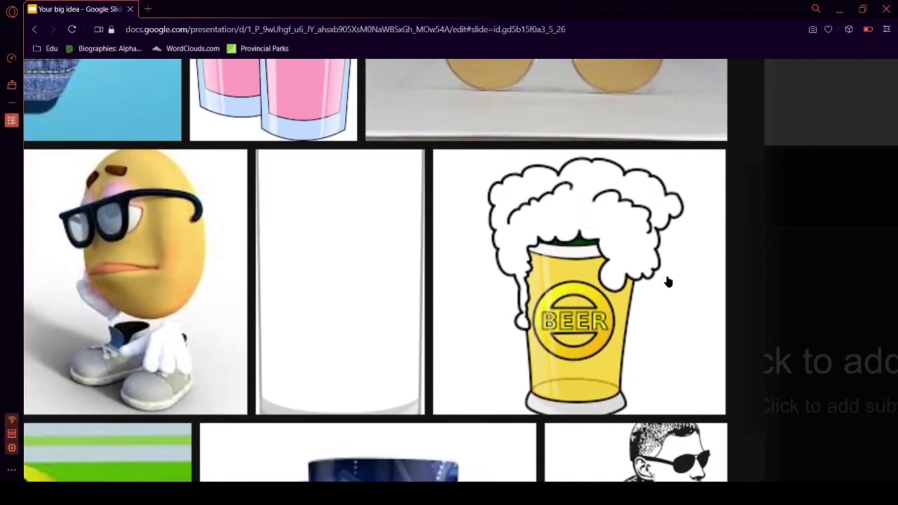
scroll(668, 281, "down", 5)
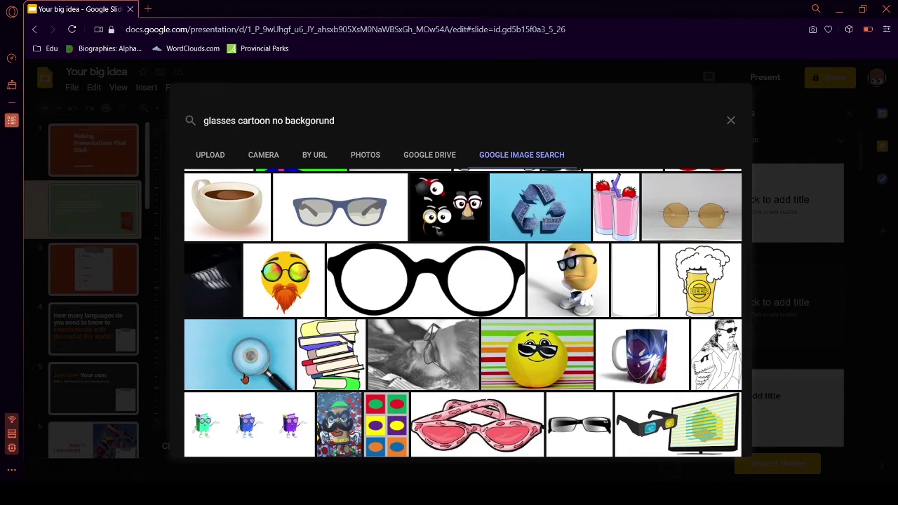
scroll(255, 393, "down", 3)
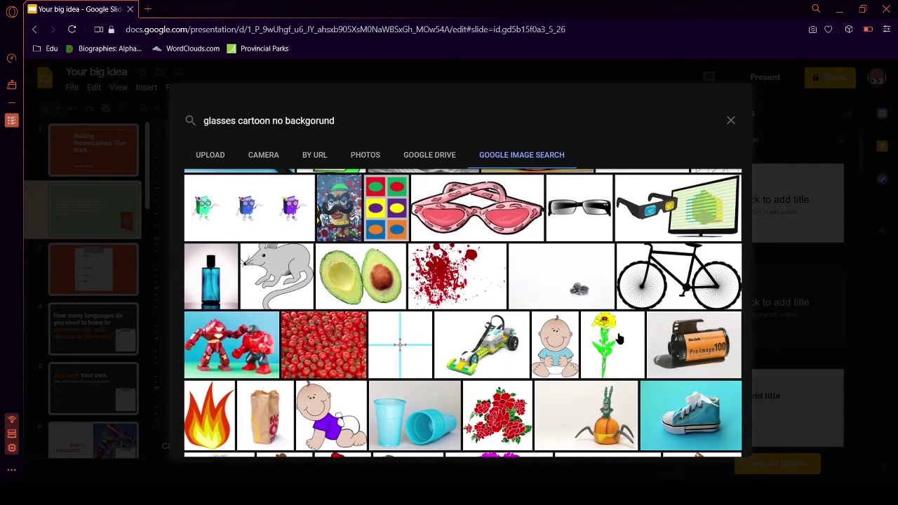
scroll(693, 374, "down", 1)
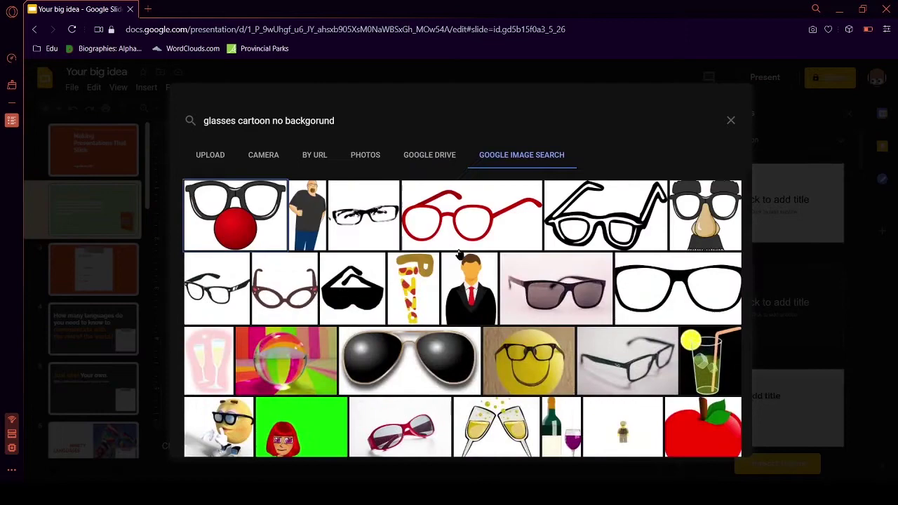
Step: Browse the glasses-cartoon image results and select the cartoon chicken thumbnail
scroll(458, 256, "down", 15)
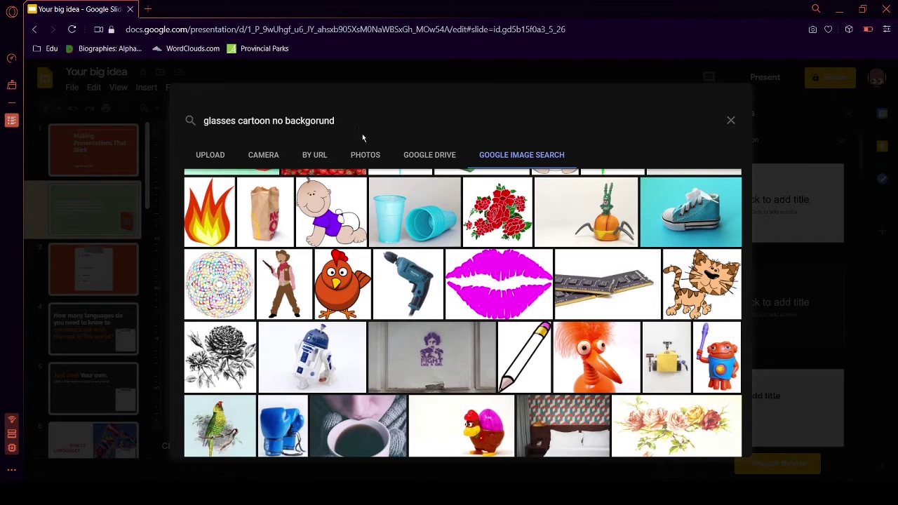
scroll(444, 216, "down", 3)
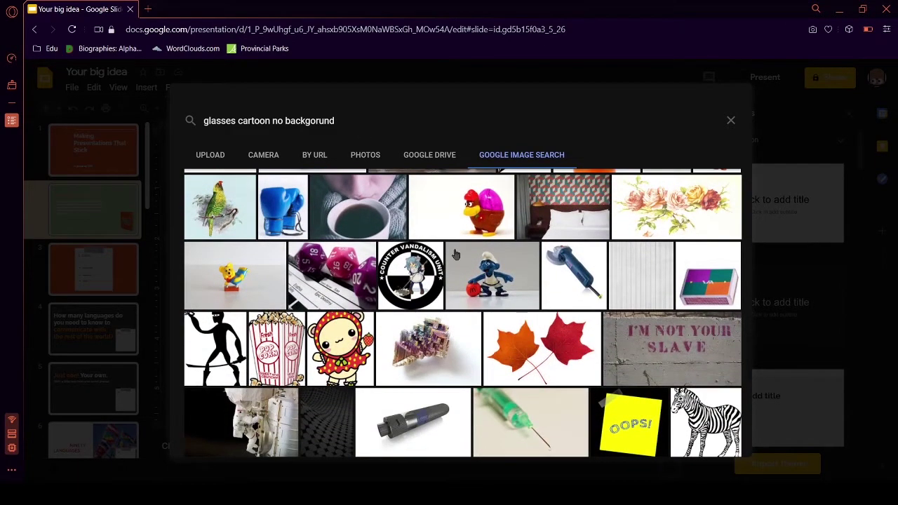
scroll(453, 249, "up", 10)
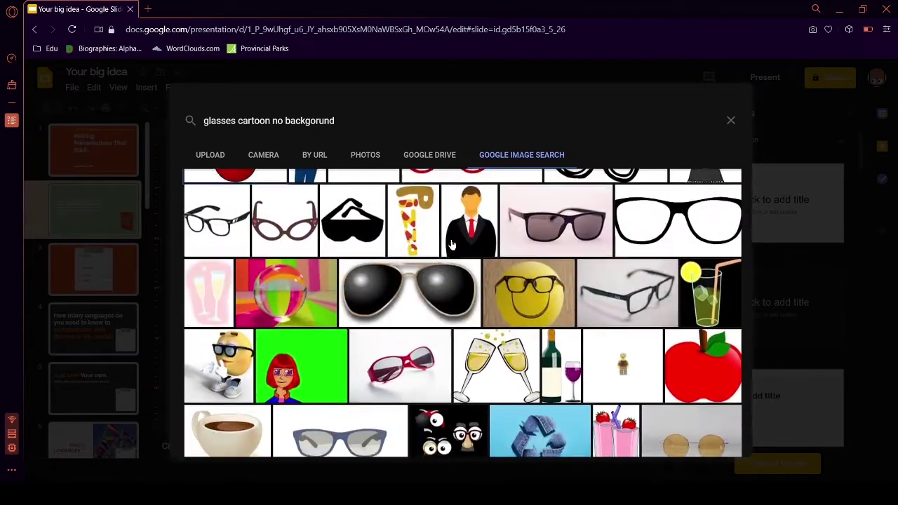
scroll(452, 238, "up", 1)
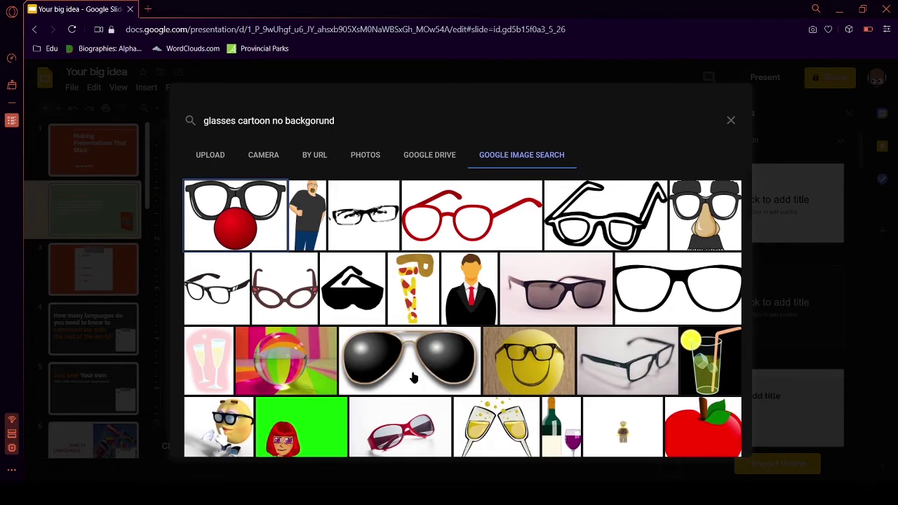
scroll(489, 351, "down", 10)
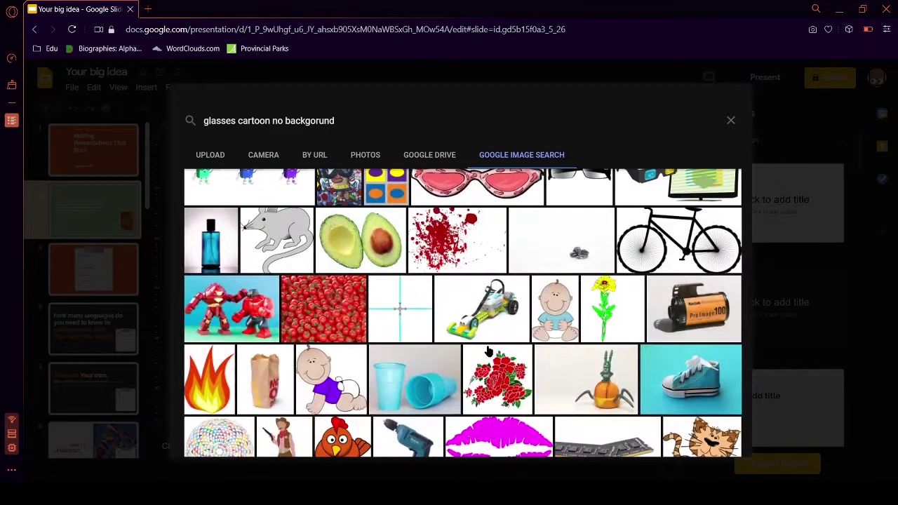
scroll(489, 351, "down", 3)
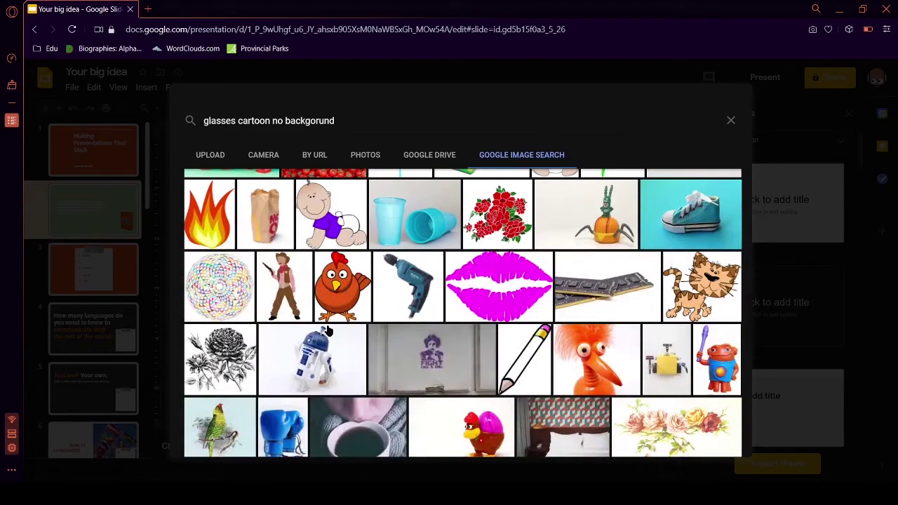
left_click(333, 316)
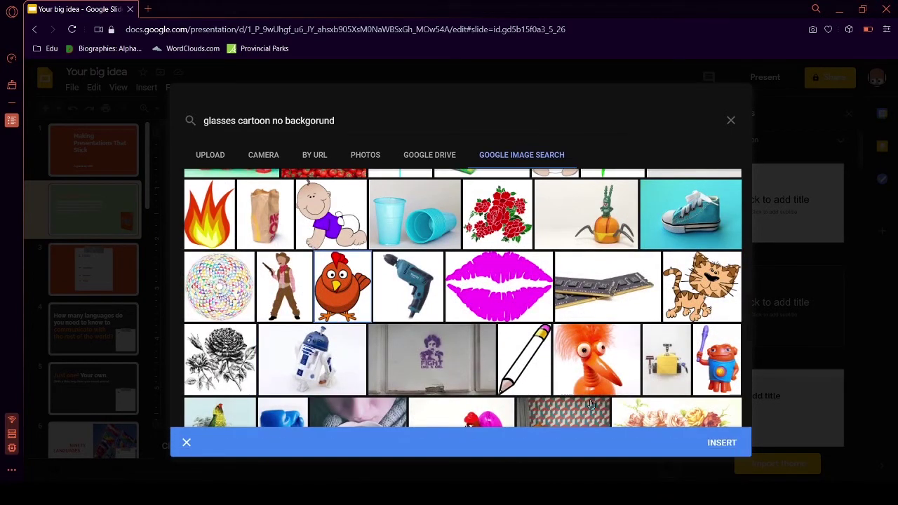
Step: Insert the chicken picture as slide 2's background, then deselect the Selling your idea title
left_click(727, 442)
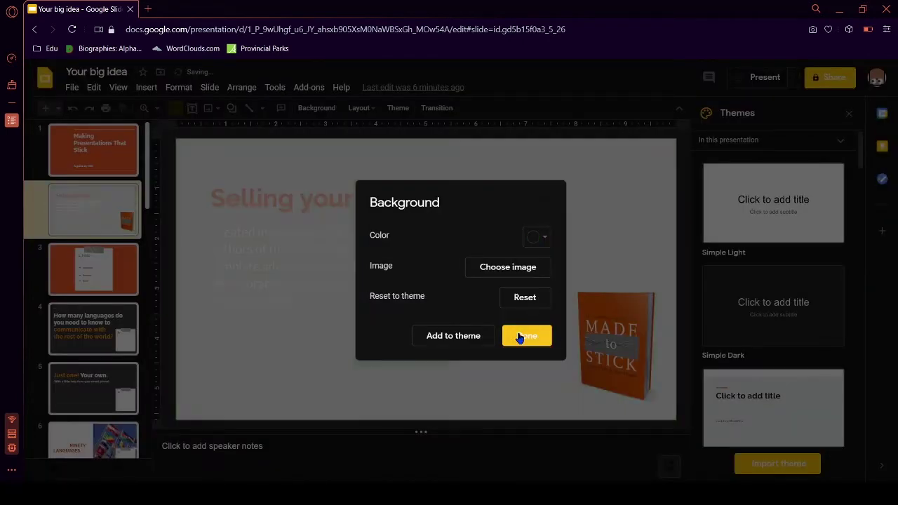
left_click(520, 335)
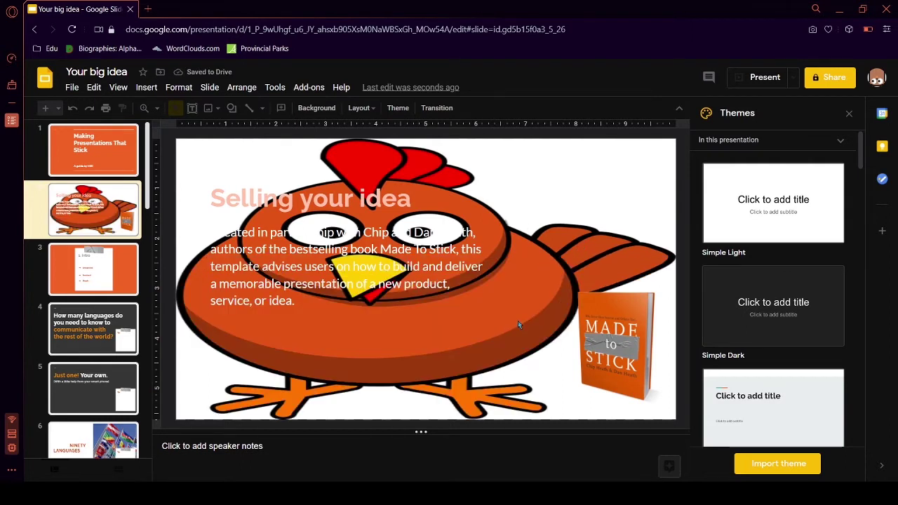
left_click(481, 306)
left_click(468, 187)
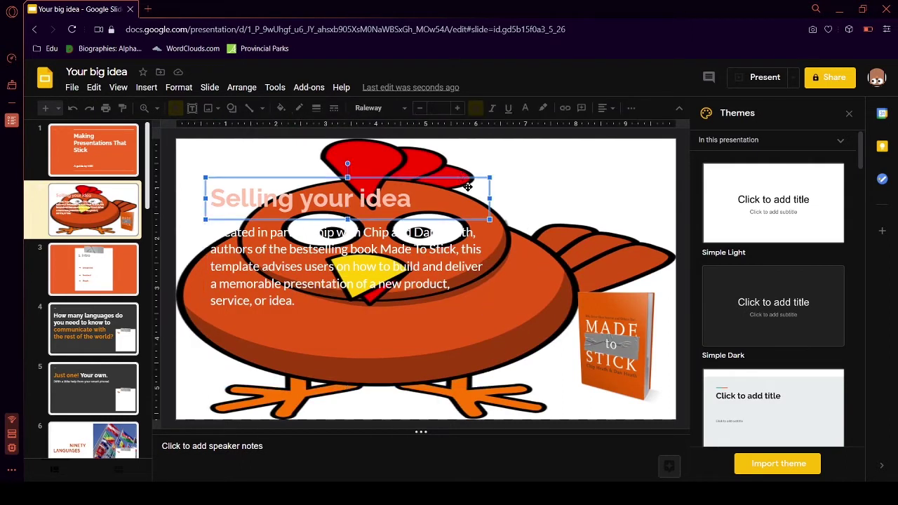
left_click(557, 253)
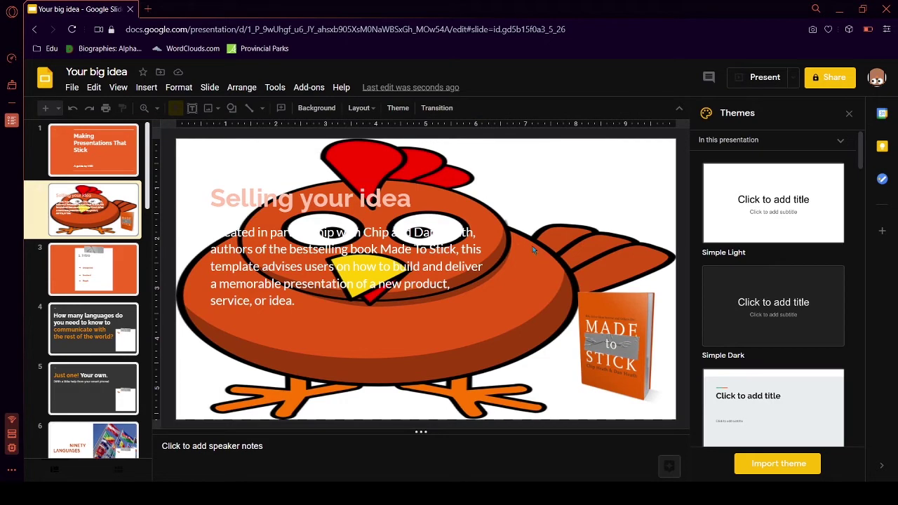
Step: Reset the slide background and set it to solid bright green
left_click(324, 108)
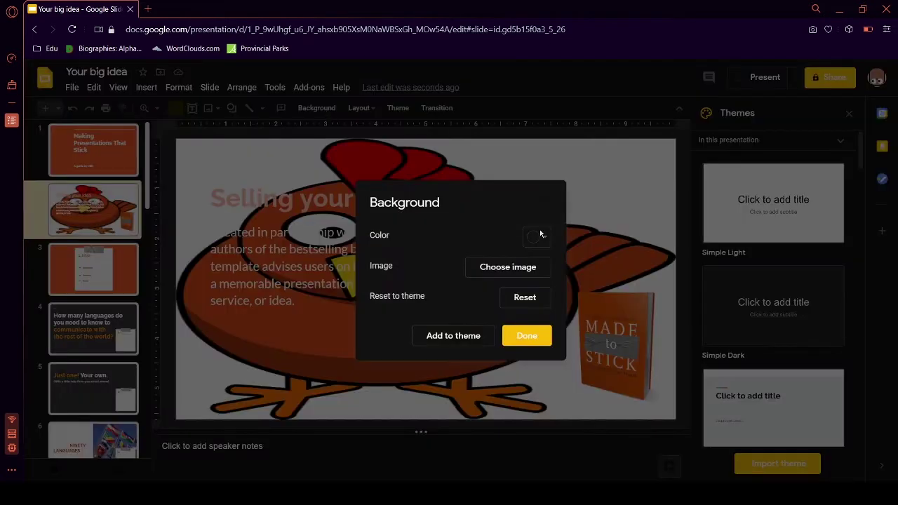
left_click(525, 297)
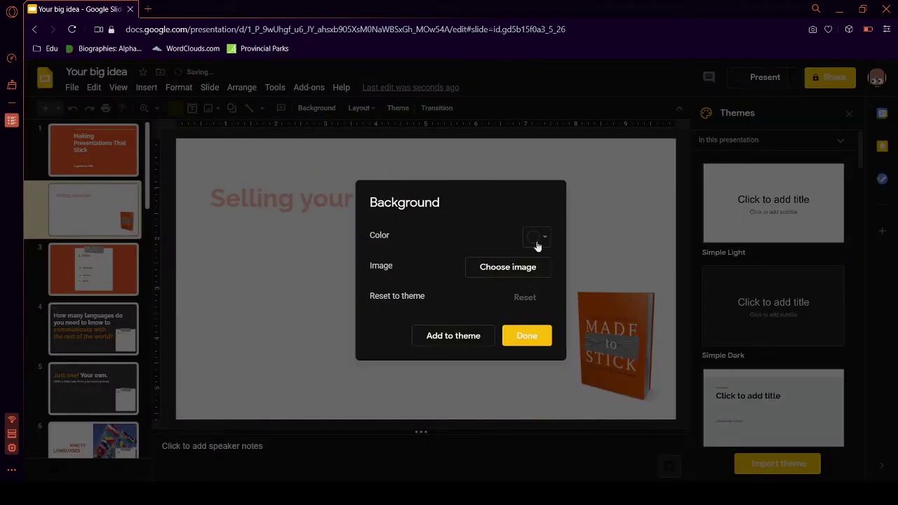
left_click(540, 239)
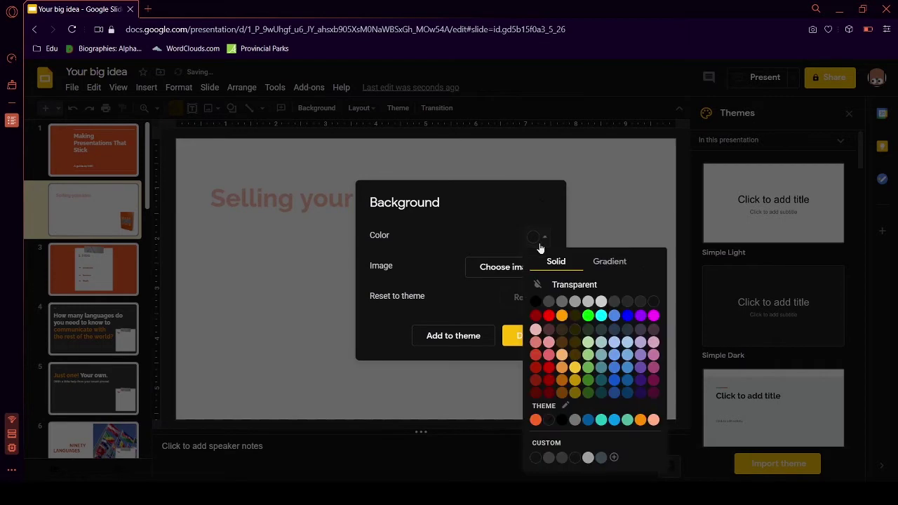
left_click(588, 315)
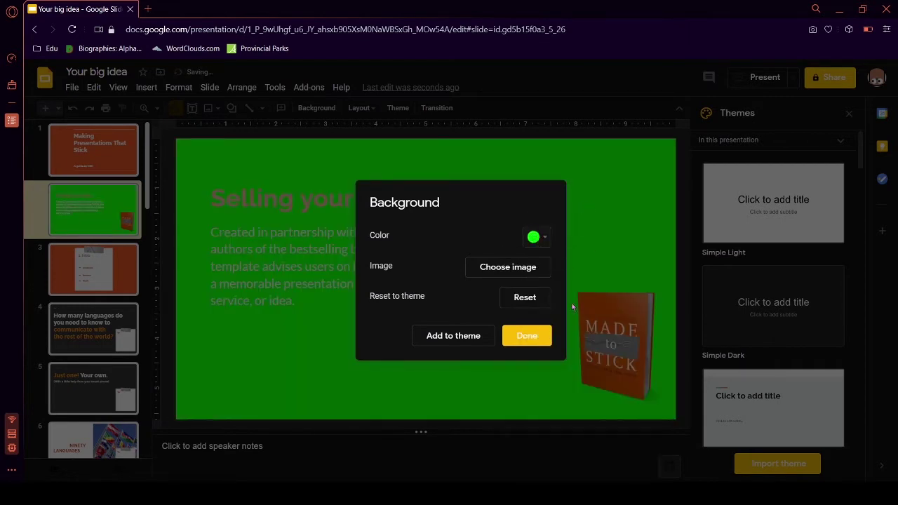
left_click(551, 336)
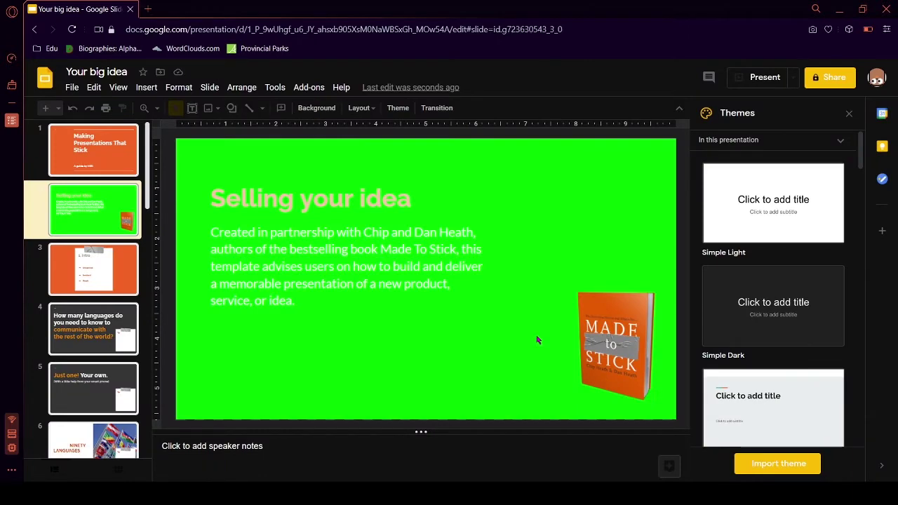
Step: Preview the neighbouring slides and return to the green Selling your idea slide
key("Down")
key("Up")
key("Down")
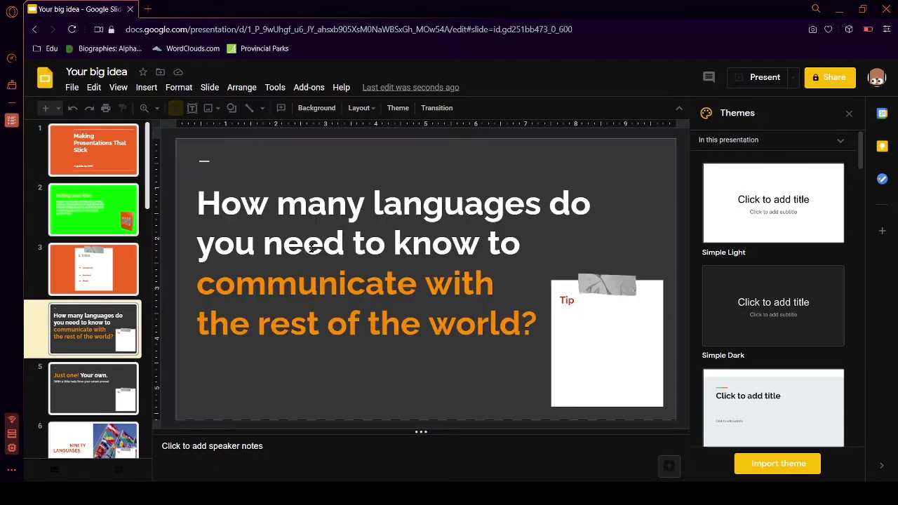
key("Up")
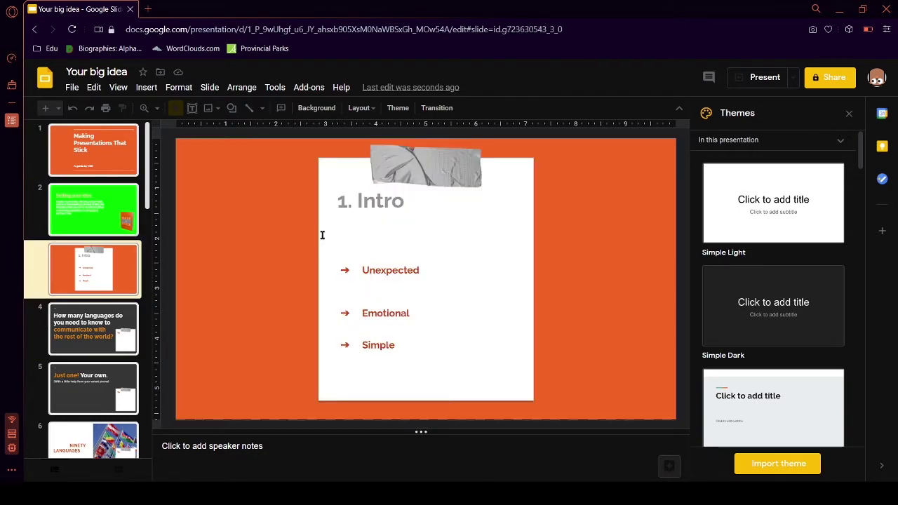
key("Up")
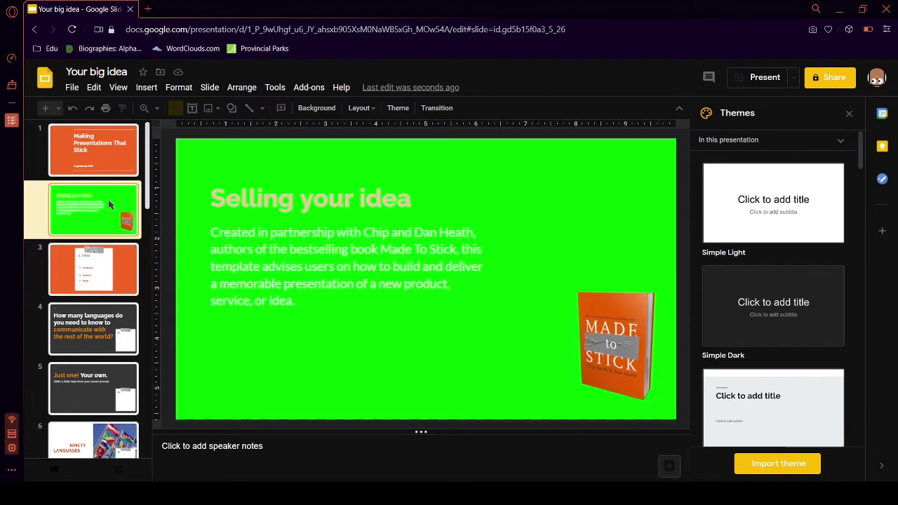
left_click(121, 313)
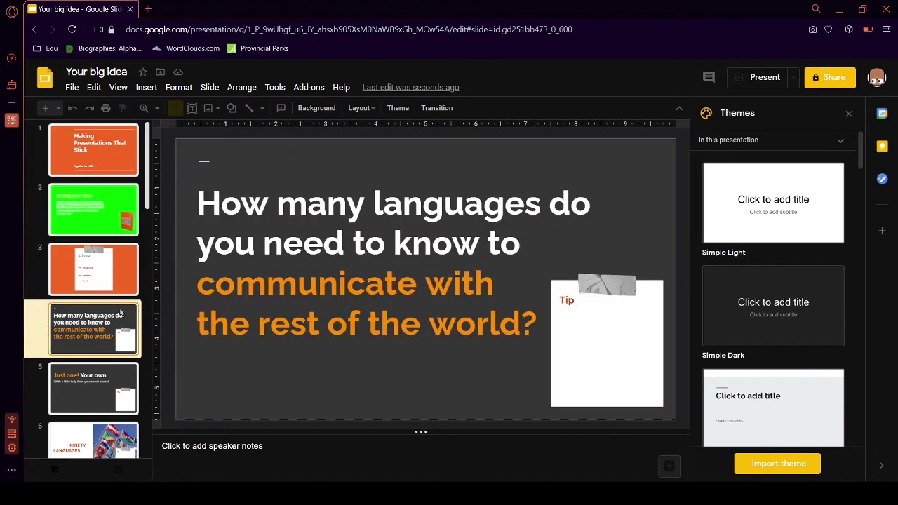
left_click(112, 250)
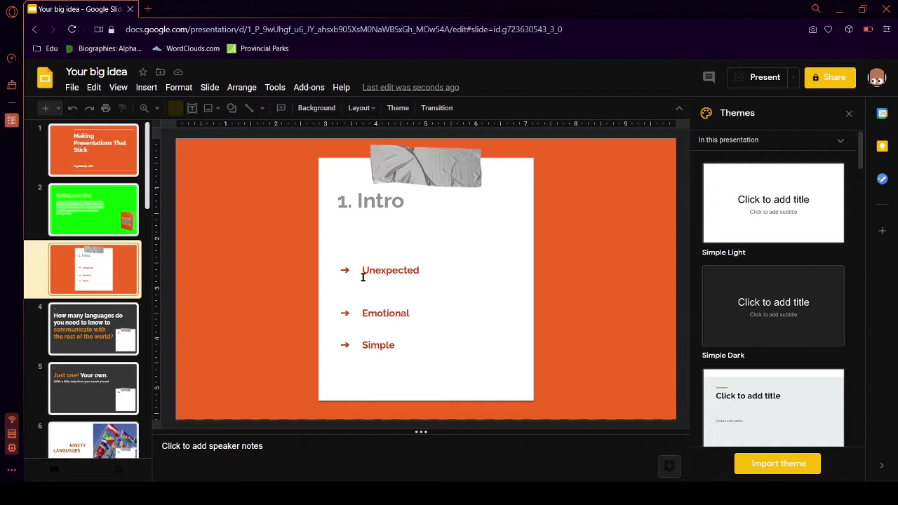
left_click(430, 270)
left_click_drag(424, 270, 365, 267)
left_click_drag(424, 313, 336, 303)
left_click_drag(411, 344, 343, 298)
left_click(451, 344)
key("ctrl+a")
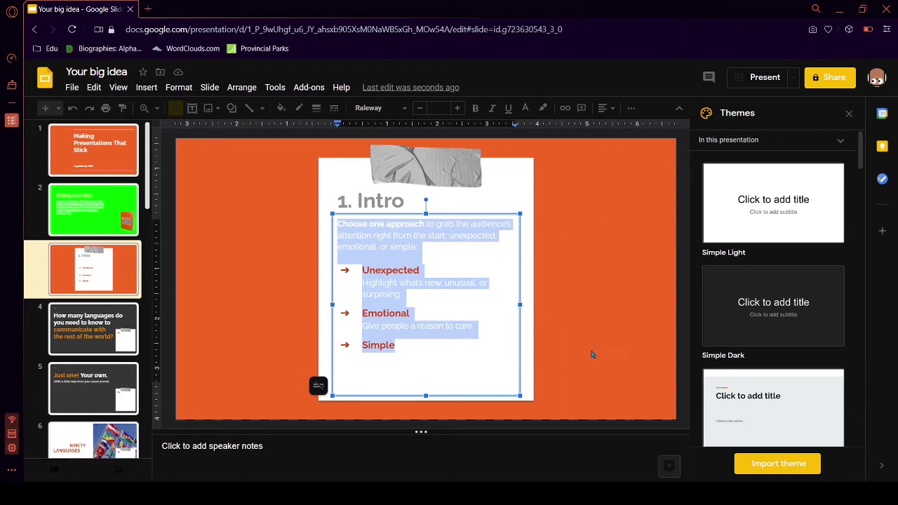
left_click_drag(409, 375, 331, 333)
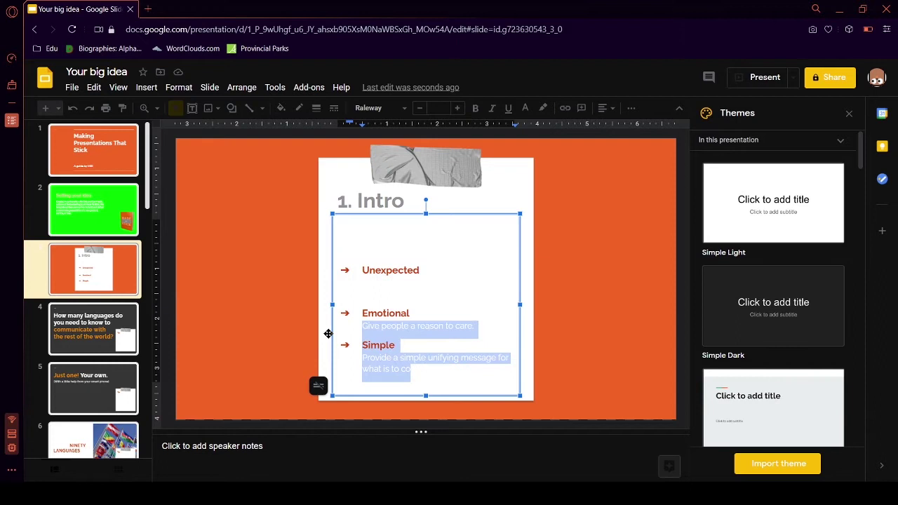
left_click(445, 375)
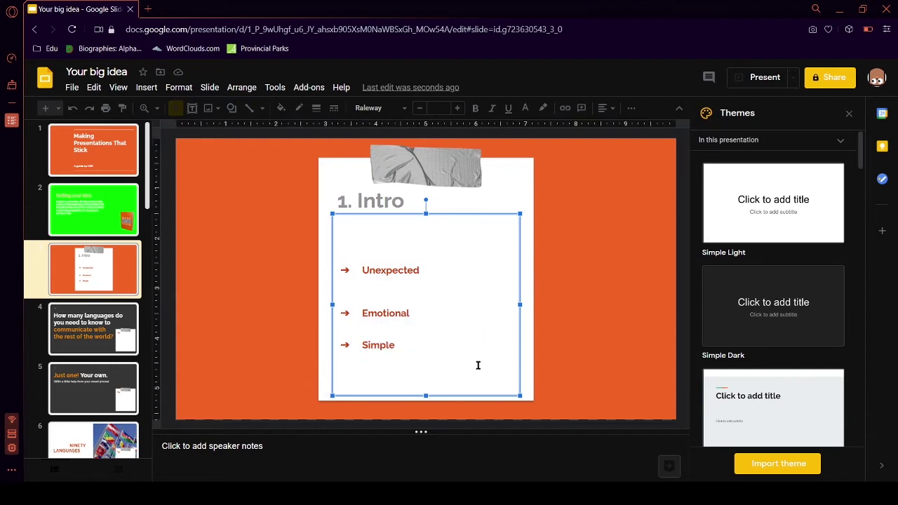
left_click_drag(493, 389, 330, 206)
left_click(108, 339)
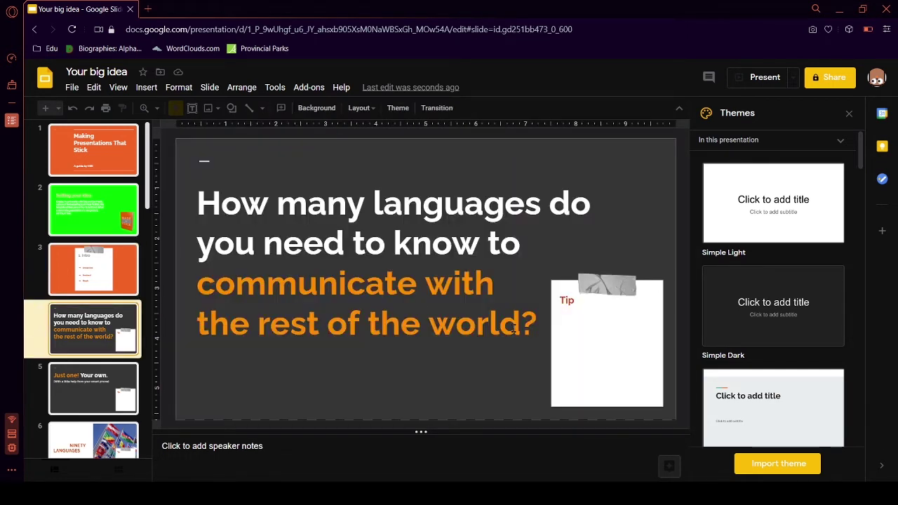
Step: Inspect the hidden line below Tip on slide 4 and remove the extra space after 'languages'
left_click(558, 302)
left_click(580, 304)
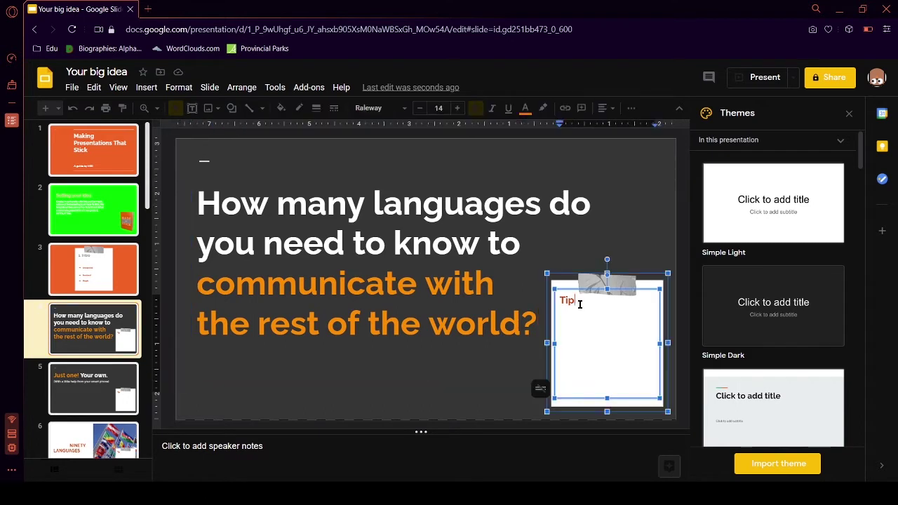
key("Return")
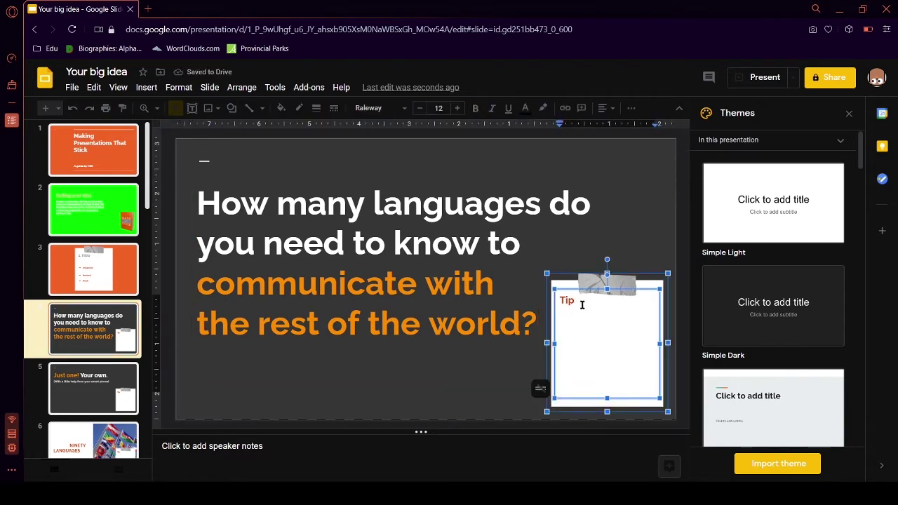
left_click_drag(638, 317, 559, 316)
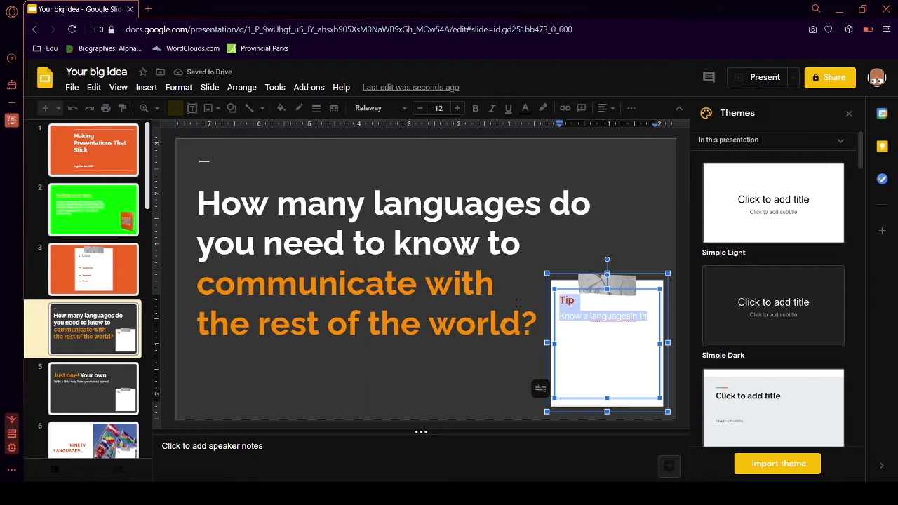
left_click(525, 107)
left_click(603, 221)
left_click(630, 321)
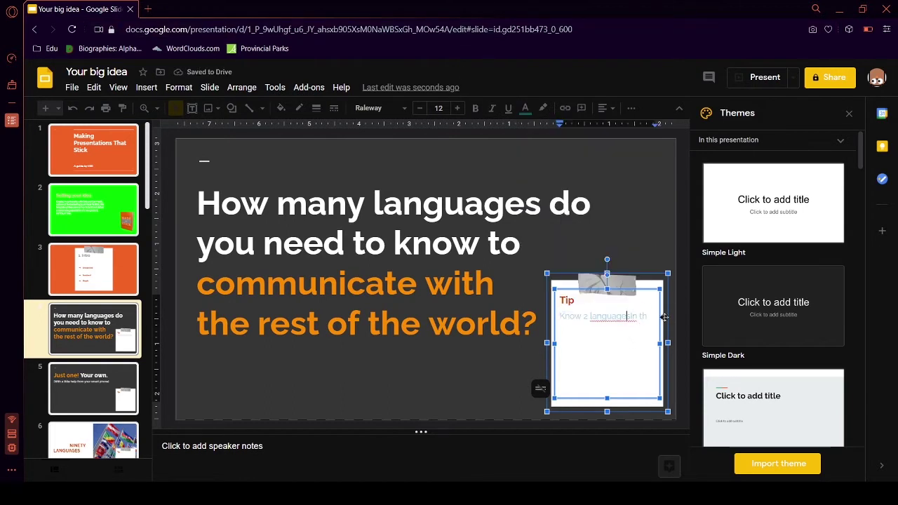
key("BackSpace")
Step: Delete the remaining tip text so it reads 'Know 2 language', then open slide 5
left_click_drag(653, 389, 628, 317)
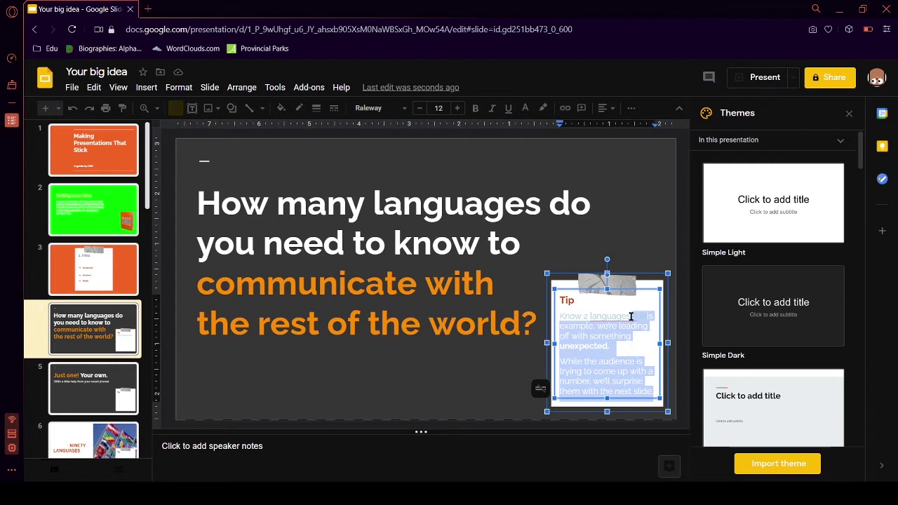
key("BackSpace")
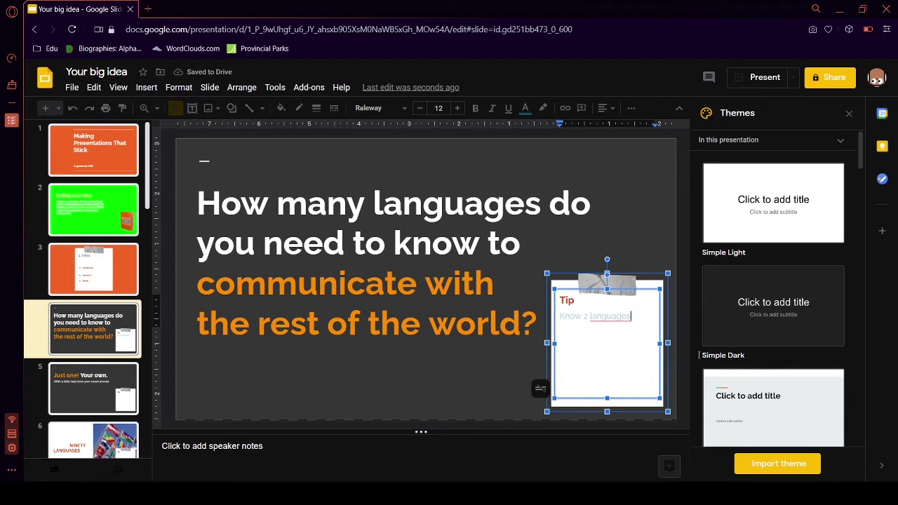
key("BackSpace")
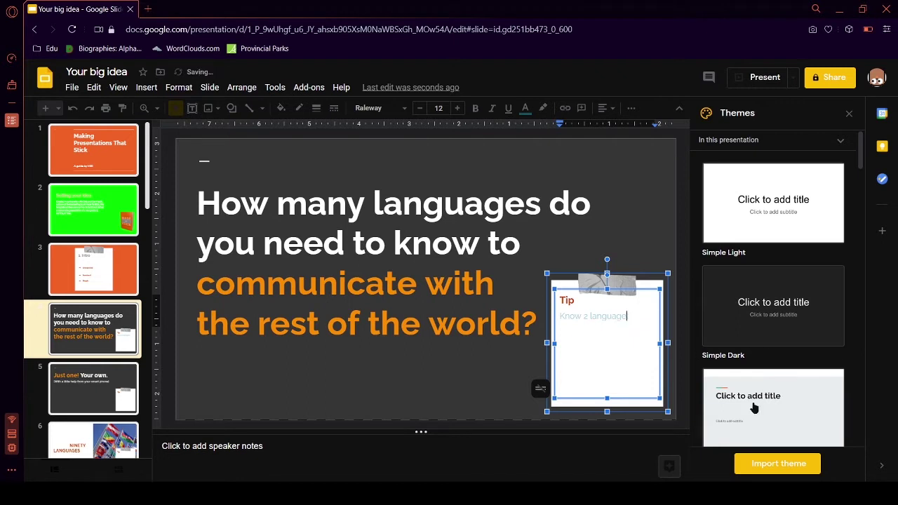
left_click(123, 366)
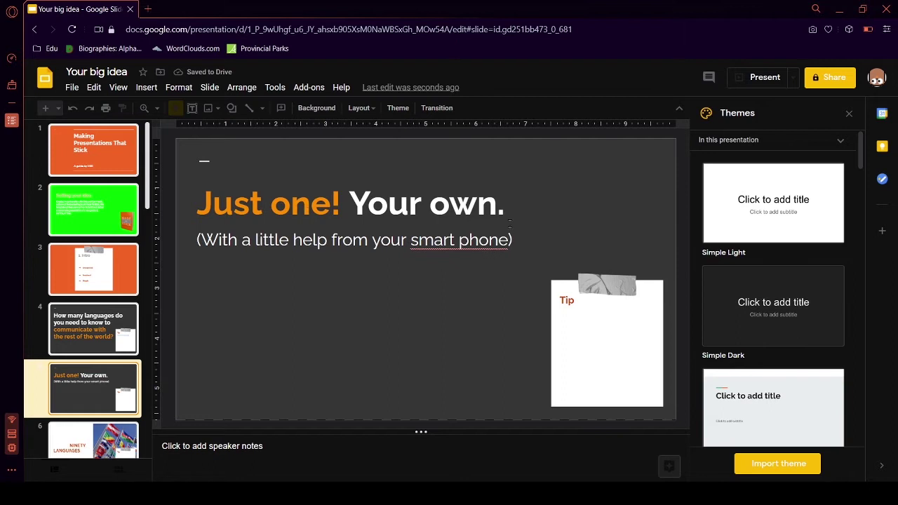
Step: Replace slide 5's Tip text with 'This was made by unhelpful people' coloured green
left_click(614, 376)
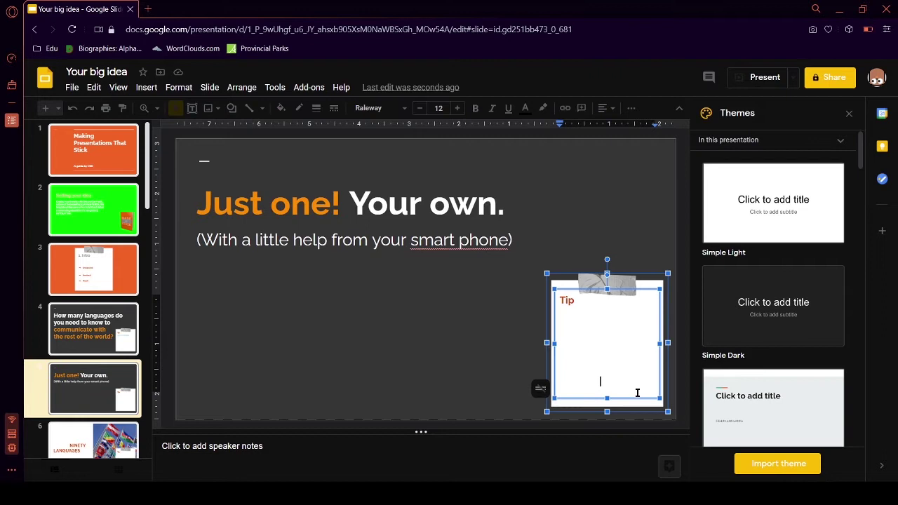
left_click_drag(652, 388, 538, 312)
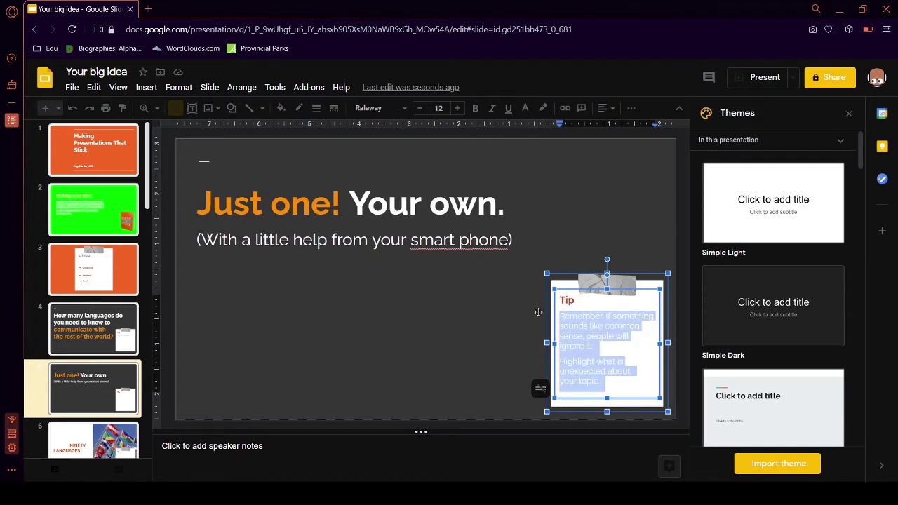
key("BackSpace")
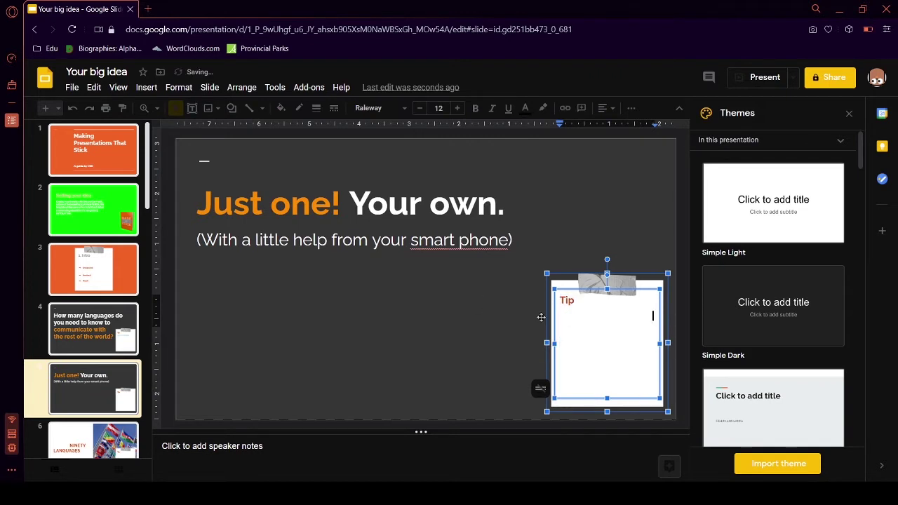
key("ctrl+z")
key("ctrl+y")
key("ctrl+z")
left_click(524, 107)
left_click(582, 196)
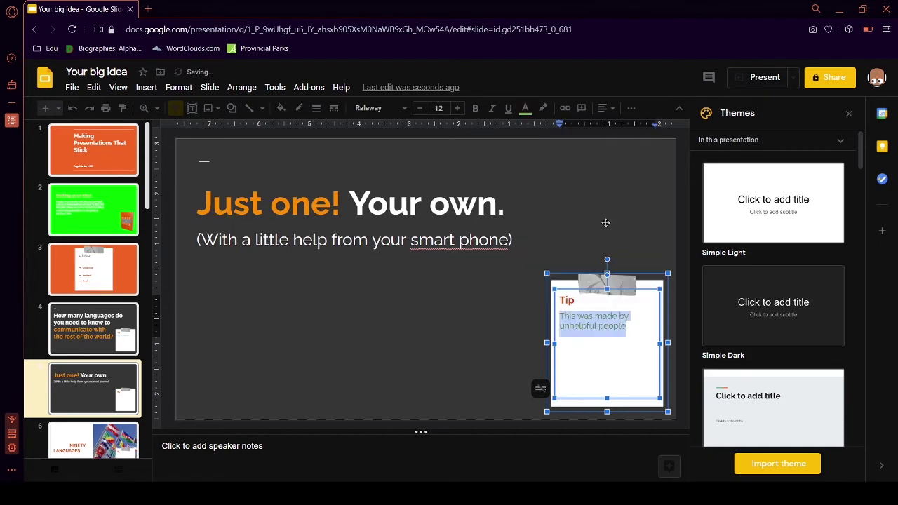
left_click(640, 325)
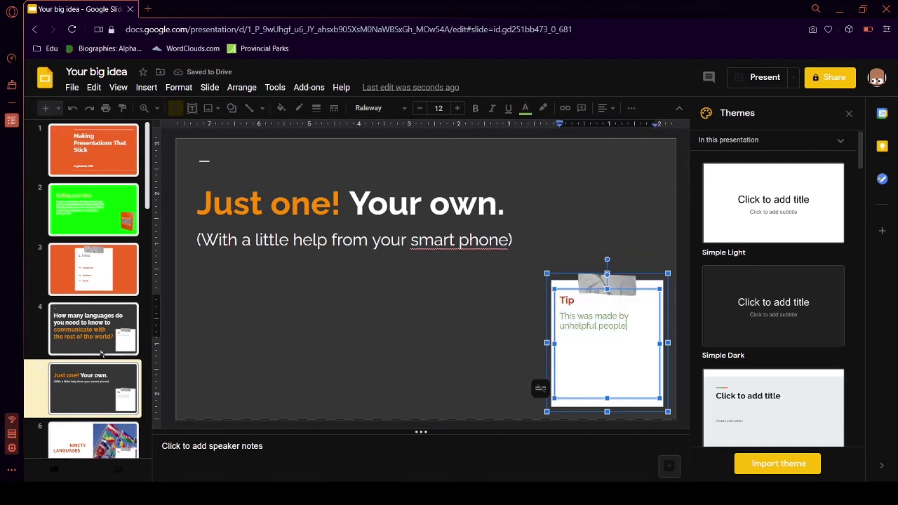
scroll(113, 443, "down", 1)
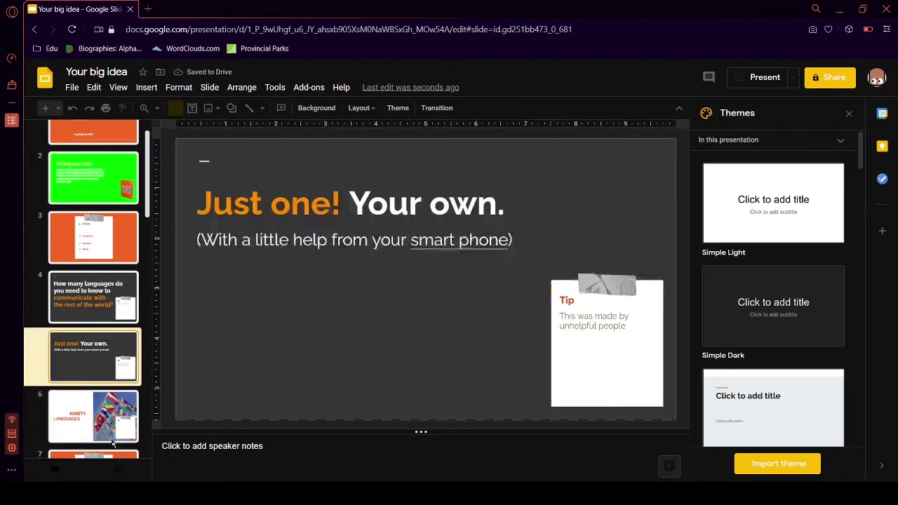
Step: On the NINETY LANGUAGES slide, nudge the Tip note's text box slightly left and check its hidden text
key("Up")
left_click(112, 442)
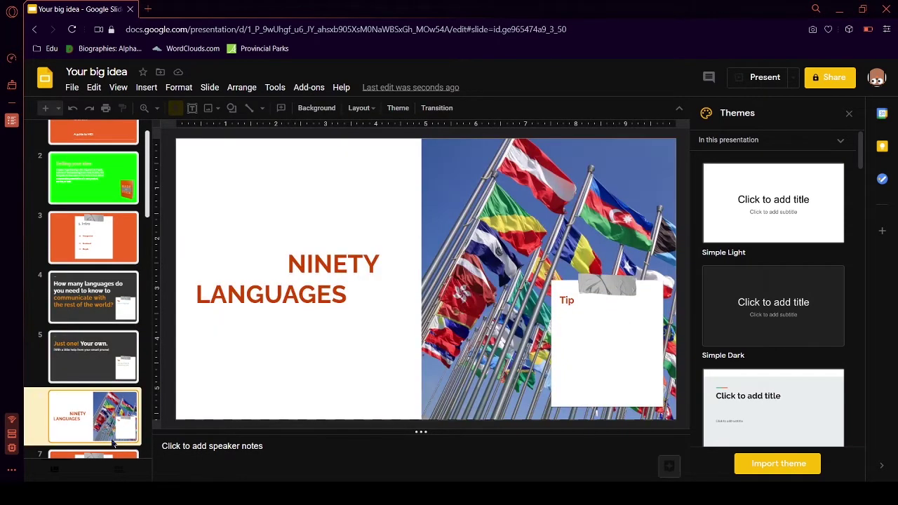
left_click(588, 394)
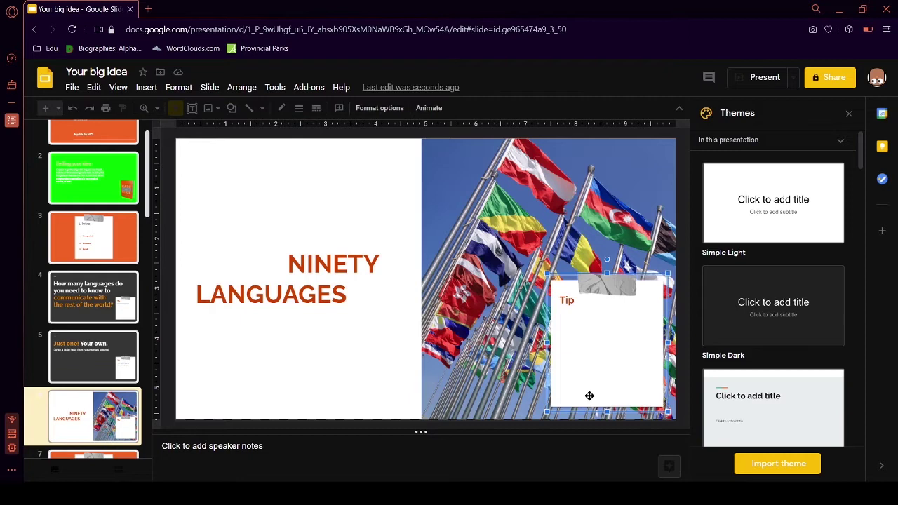
left_click(598, 359)
left_click(599, 359)
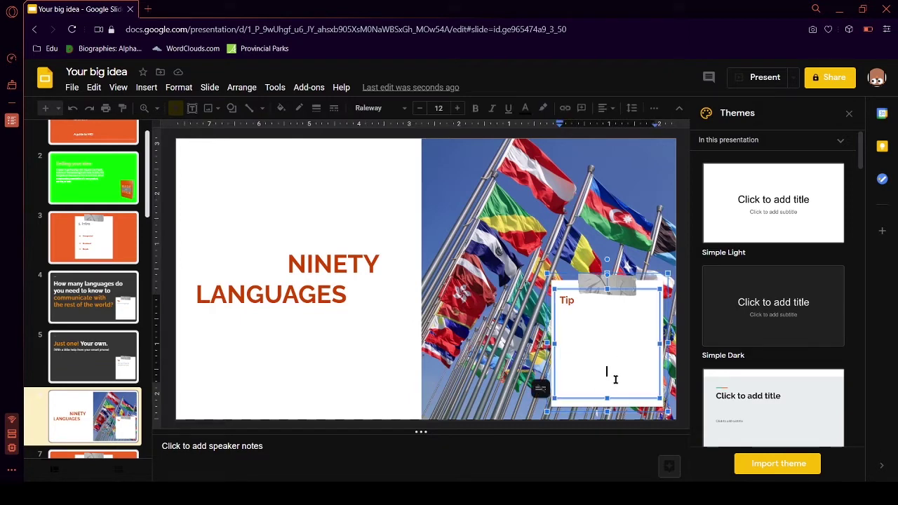
left_click(645, 391)
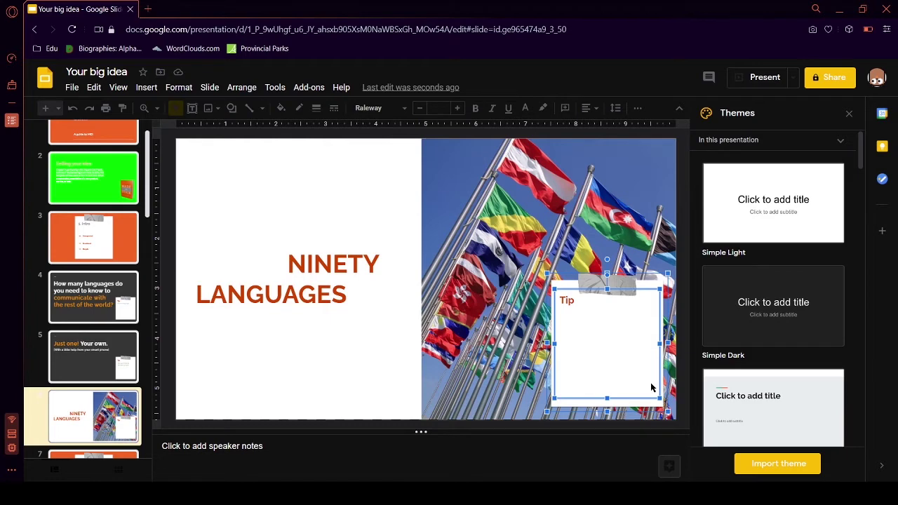
mouse_move(646, 387)
left_mouse_down()
mouse_move(573, 334)
mouse_move(647, 384)
mouse_move(635, 376)
left_mouse_up()
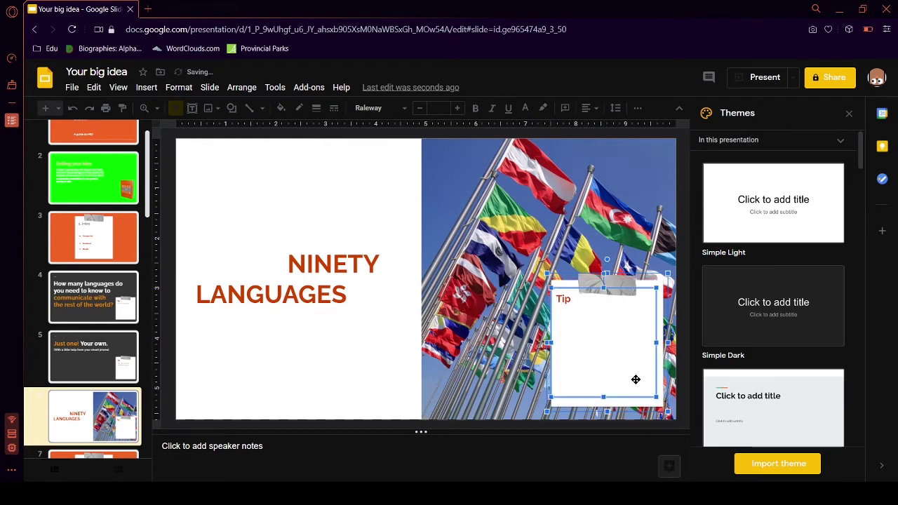
left_click(631, 342)
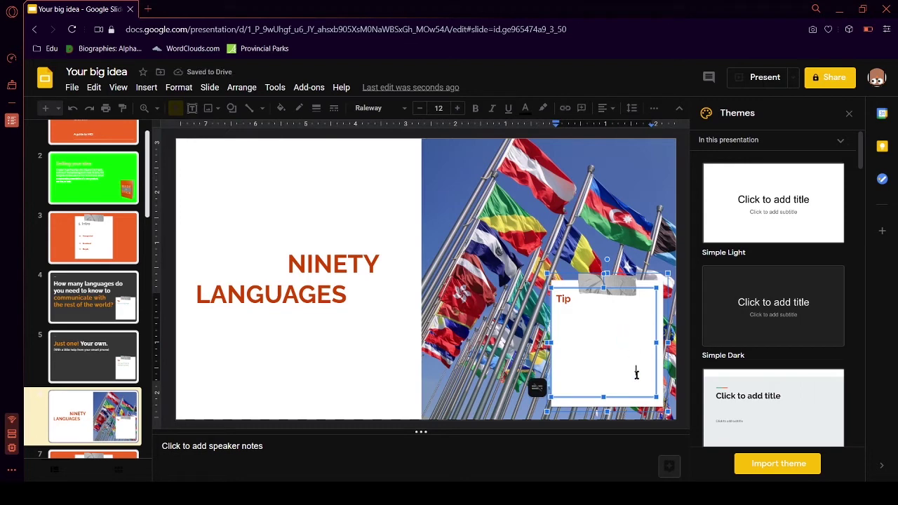
left_click_drag(641, 382, 545, 314)
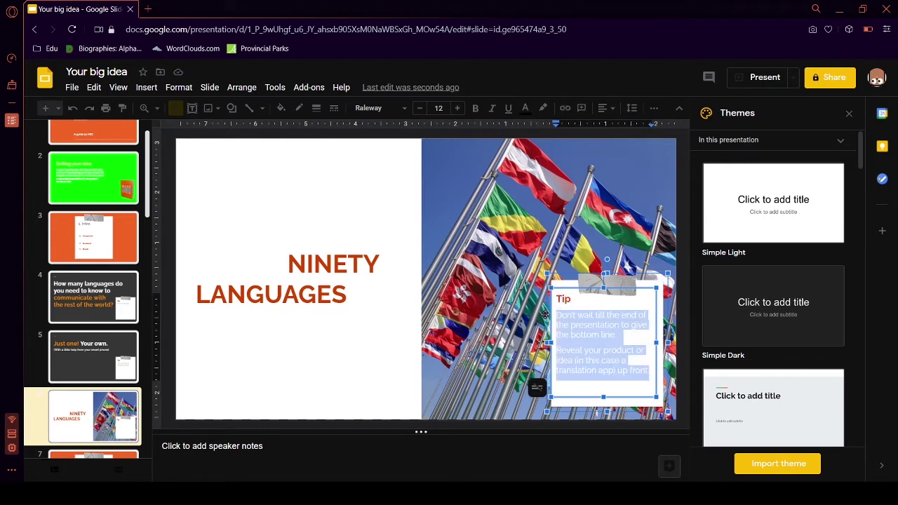
left_click(483, 224)
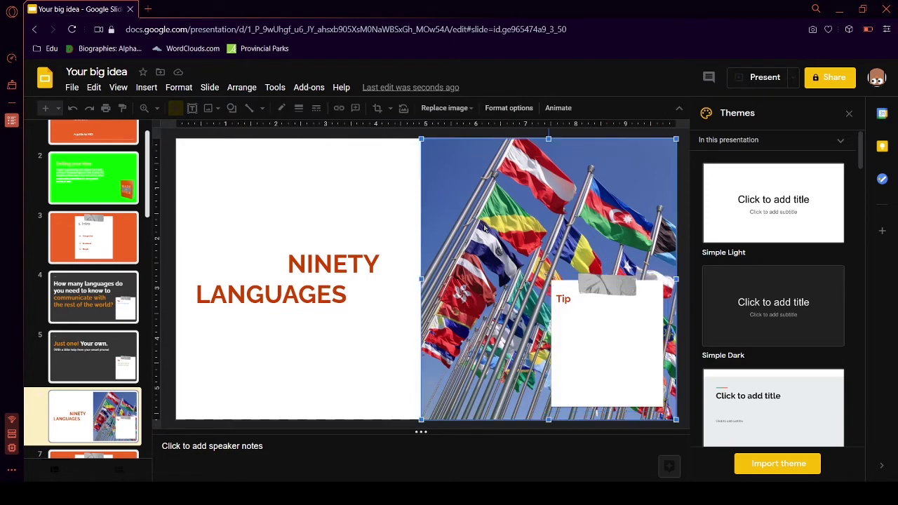
Step: On slide 5, add a new empty text box below the subtitle
left_click(74, 353)
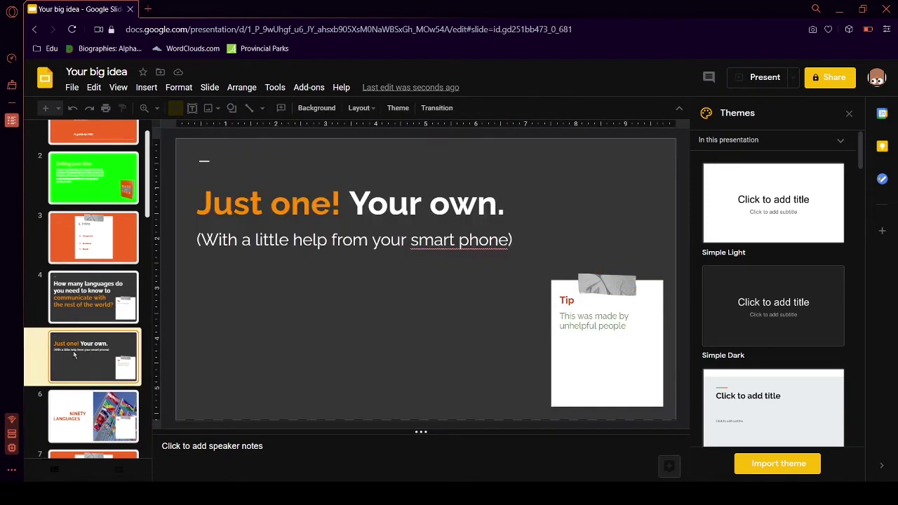
left_click(284, 330)
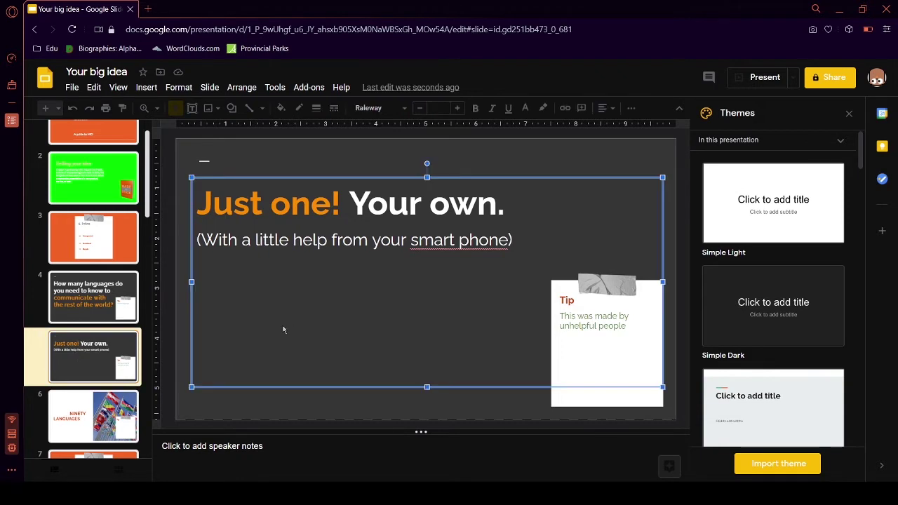
left_click(191, 110)
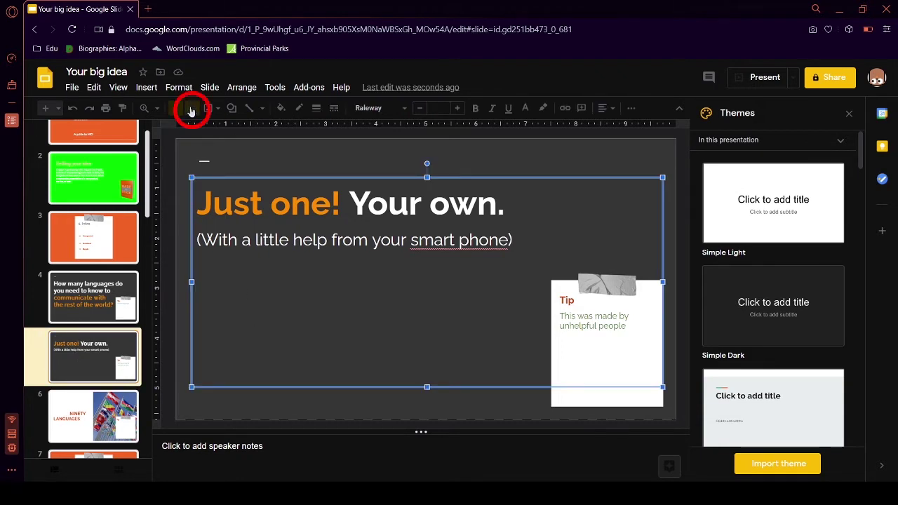
left_click(254, 273)
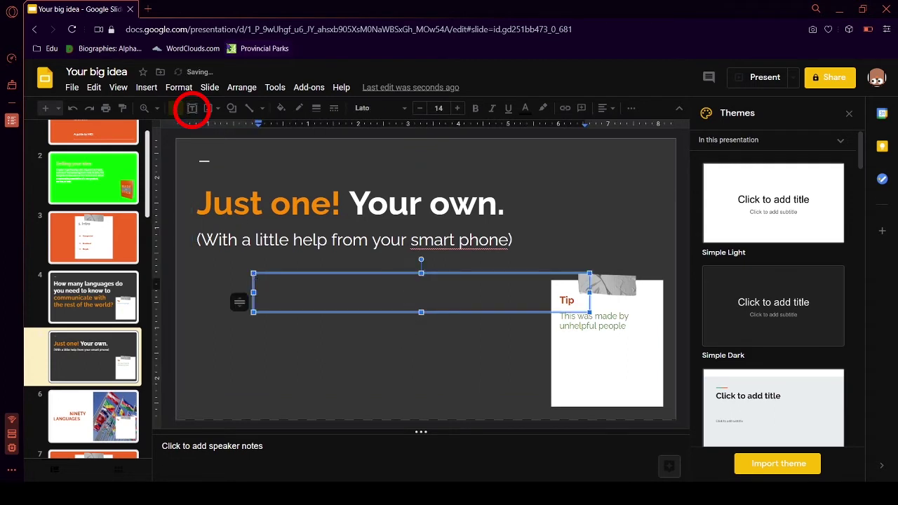
left_click(192, 109)
left_click_drag(297, 273, 238, 272)
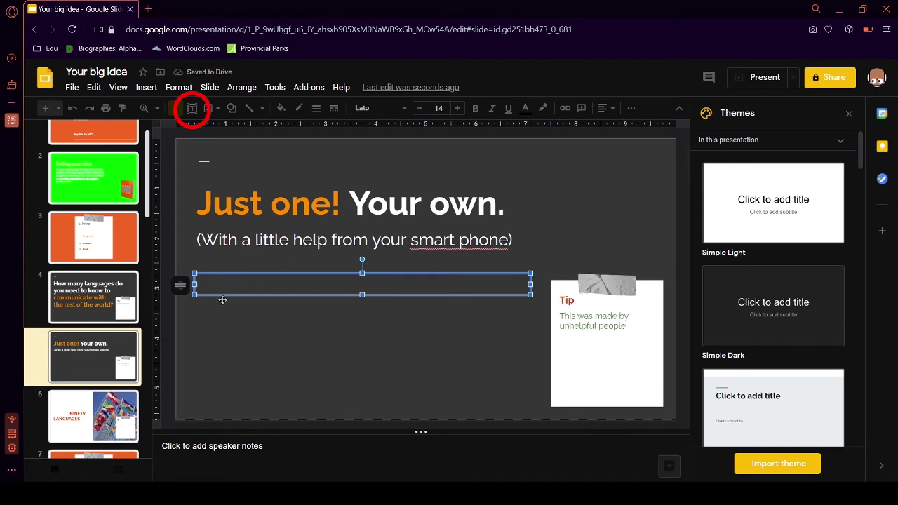
Step: Reposition the empty text box and narrow it so it starts near mid-slide
left_click(260, 313)
left_click(288, 283)
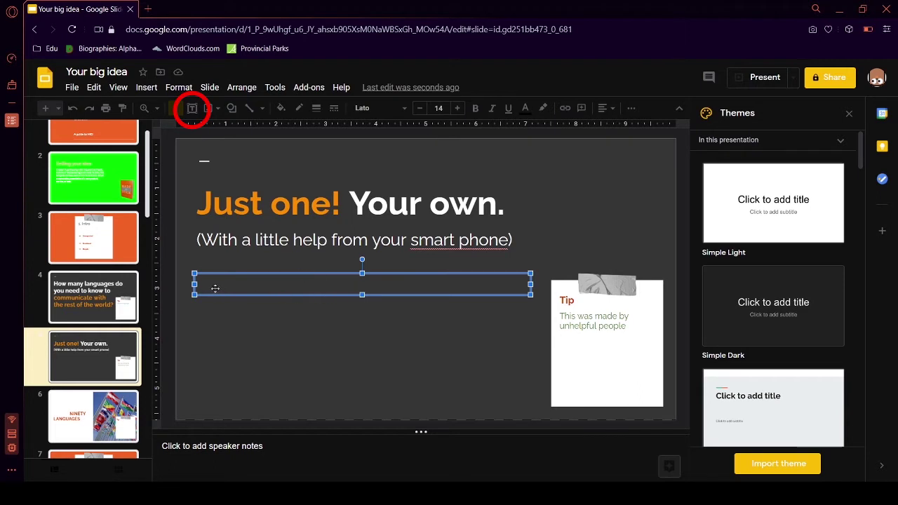
mouse_move(194, 290)
left_mouse_down()
mouse_move(387, 240)
mouse_move(240, 312)
mouse_move(191, 286)
left_mouse_up()
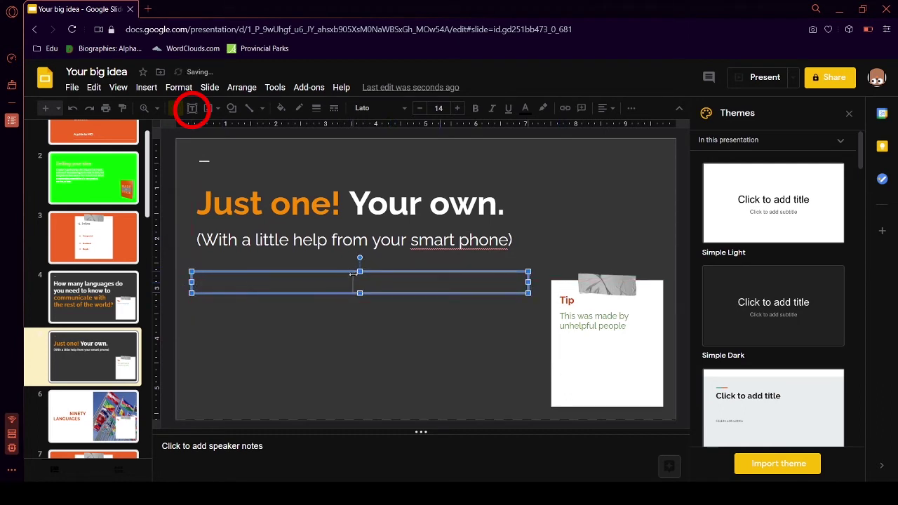
left_click_drag(191, 281, 362, 281)
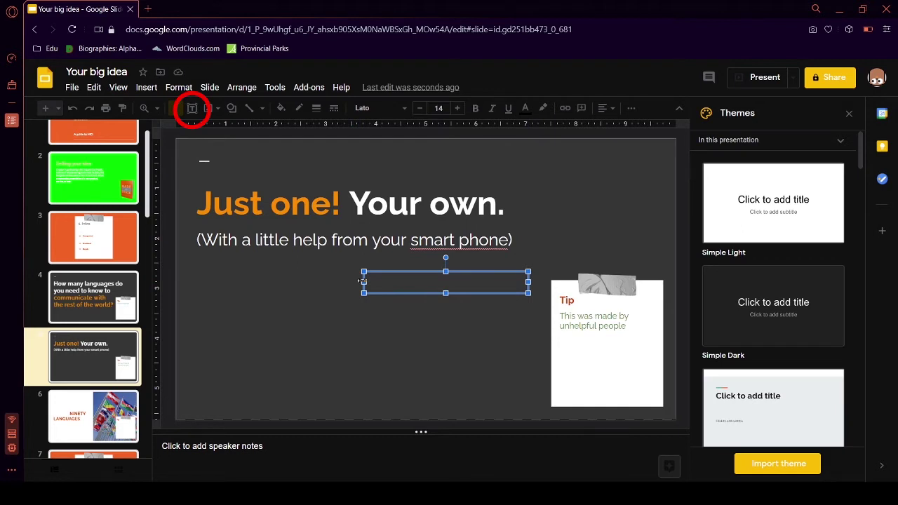
left_click(447, 297)
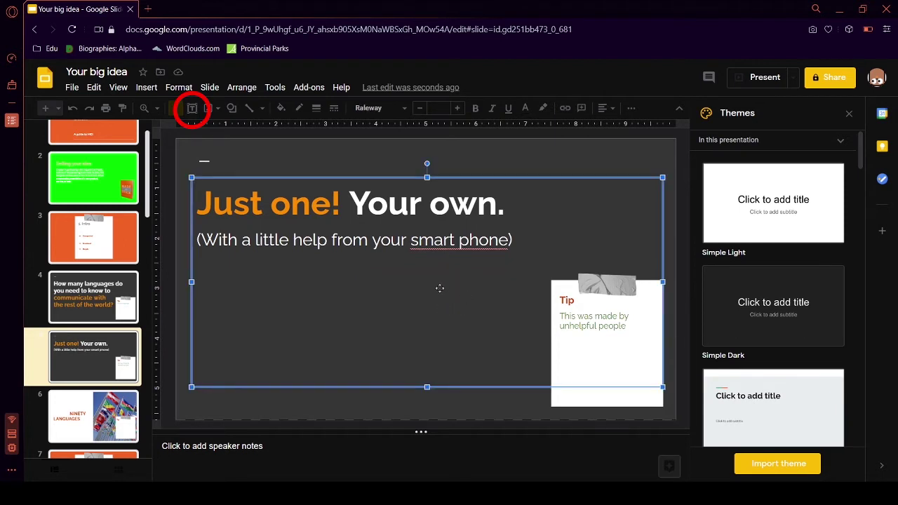
left_click(443, 293)
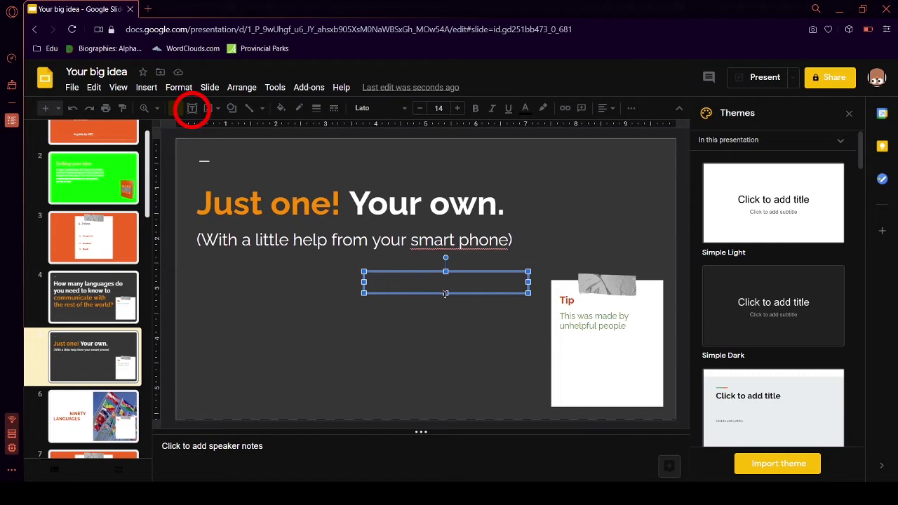
Step: Type the first line 'Typitiy type type type type,' into the new text box
left_click_drag(444, 293, 449, 334)
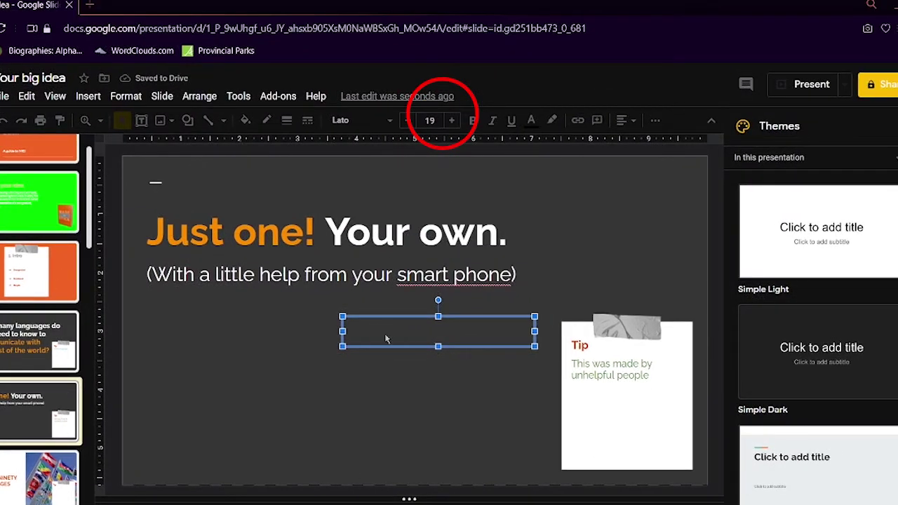
left_click(386, 335)
type("TYpe")
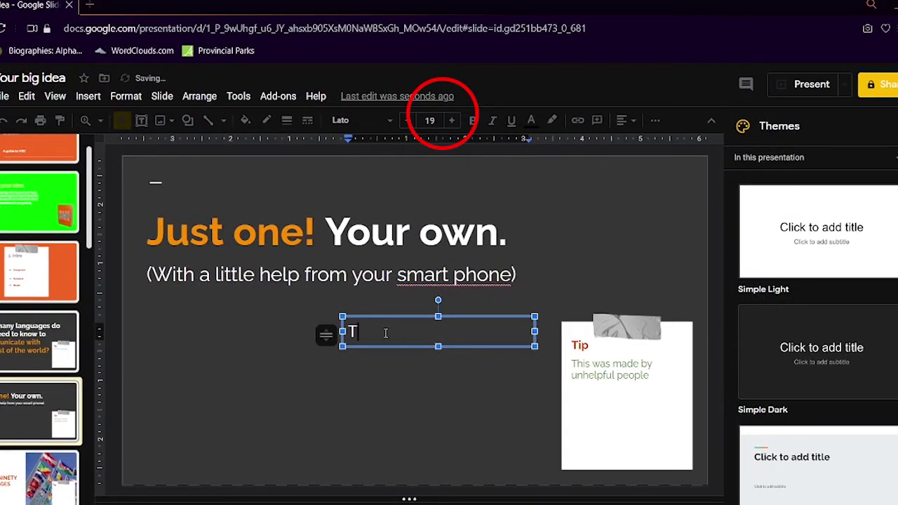
key("BackSpace")
key("BackSpace")
key("BackSpace")
type("ypindiy")
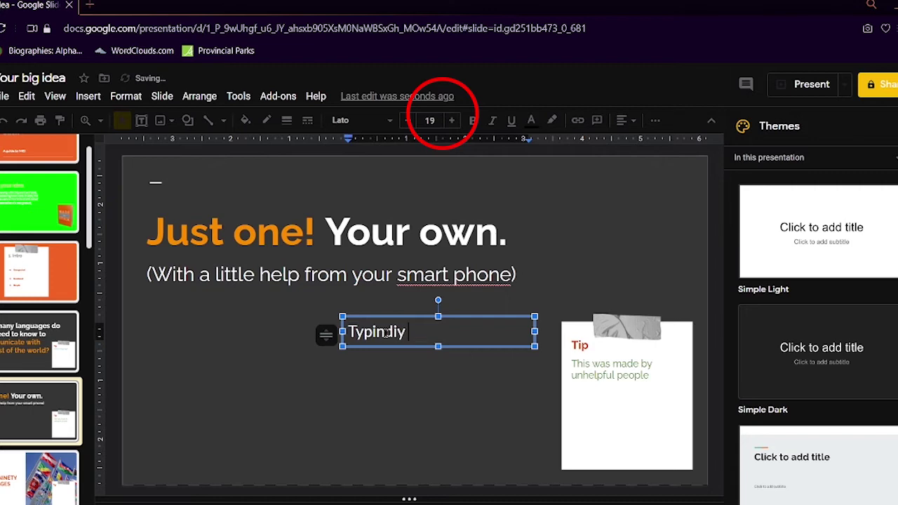
type(" type")
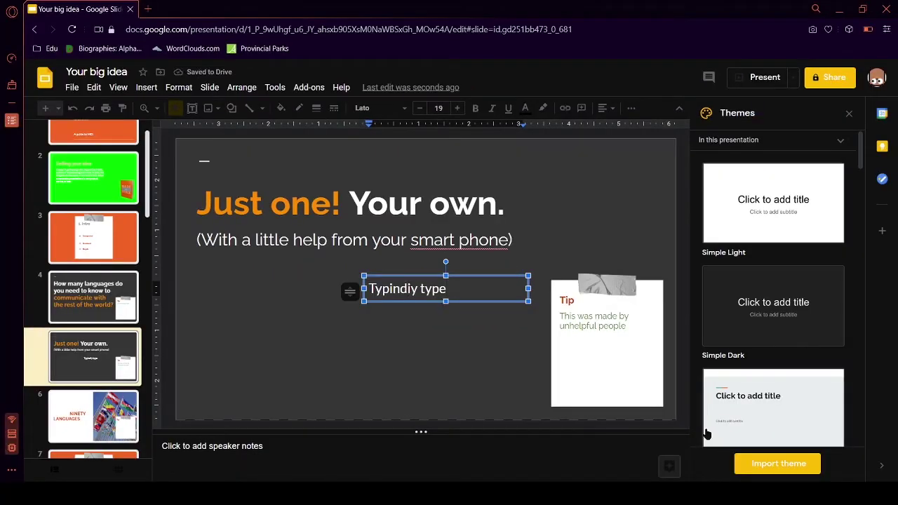
key("Left")
key("Left")
key("Left")
key("Left")
key("Left")
key("Left")
key("Left")
key("BackSpace")
key("BackSpace")
type("t")
key("End")
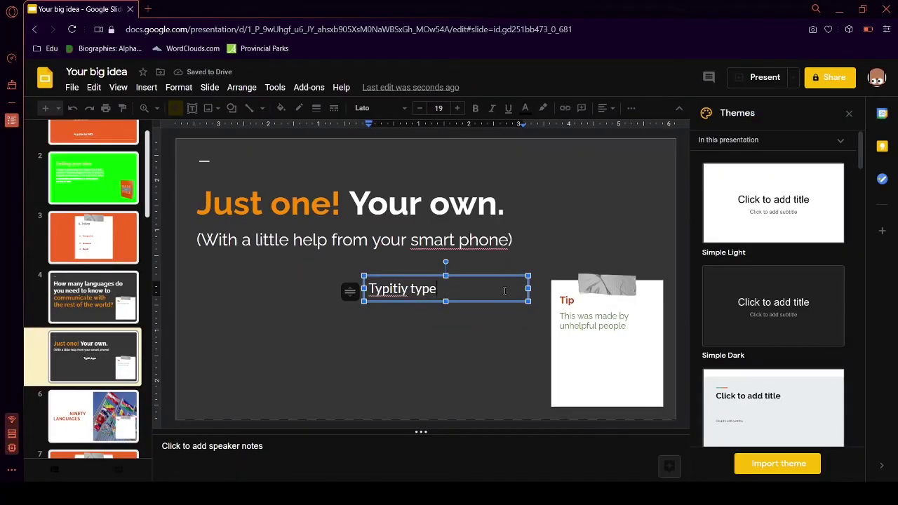
type("type type type,")
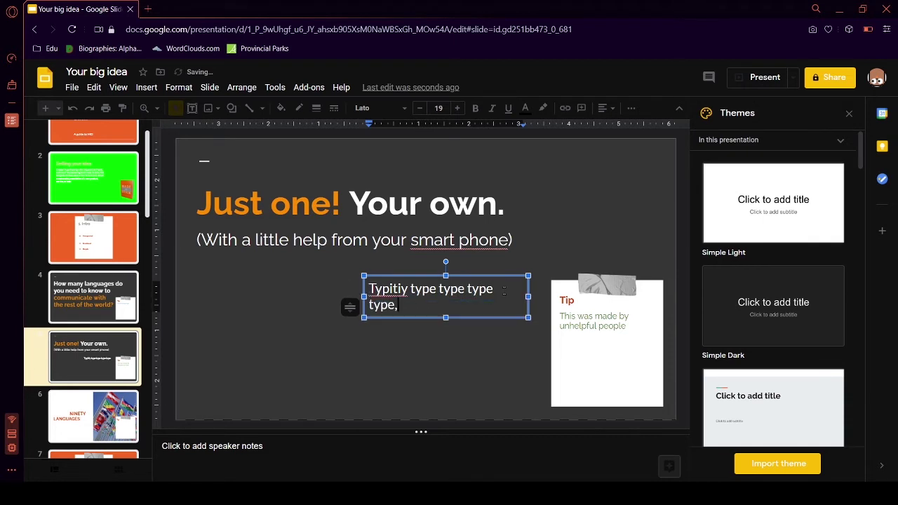
Step: Add a second line reading '........ TYPE IN HERE'
key("Return")
type("........ THYP")
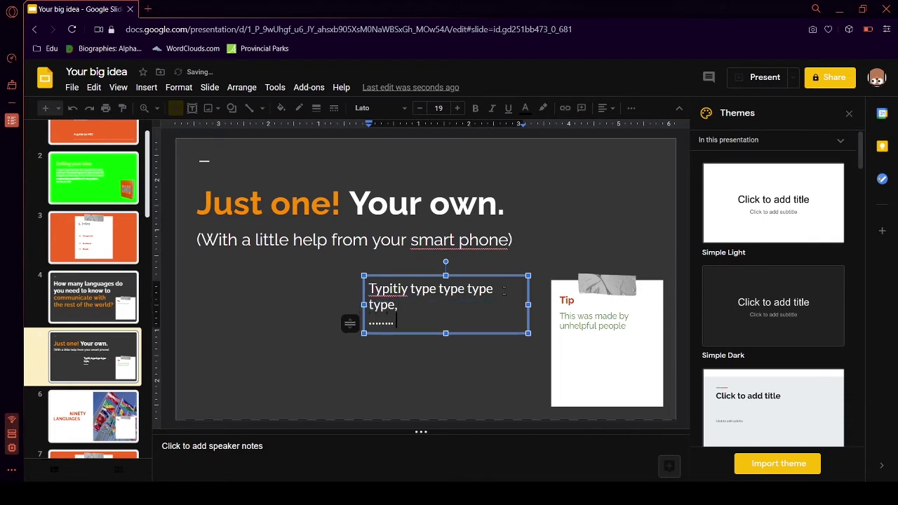
key("BackSpace")
key("BackSpace")
key("BackSpace")
type("YPE IN HERE")
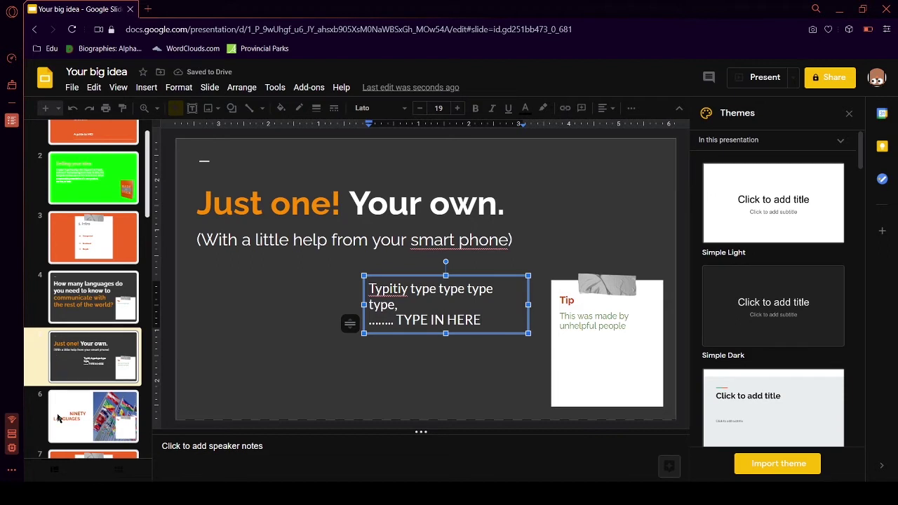
Step: Go to the '2. Examples' slide and bring up its filmstrip context menu
key("Down")
key("Down")
key("Down")
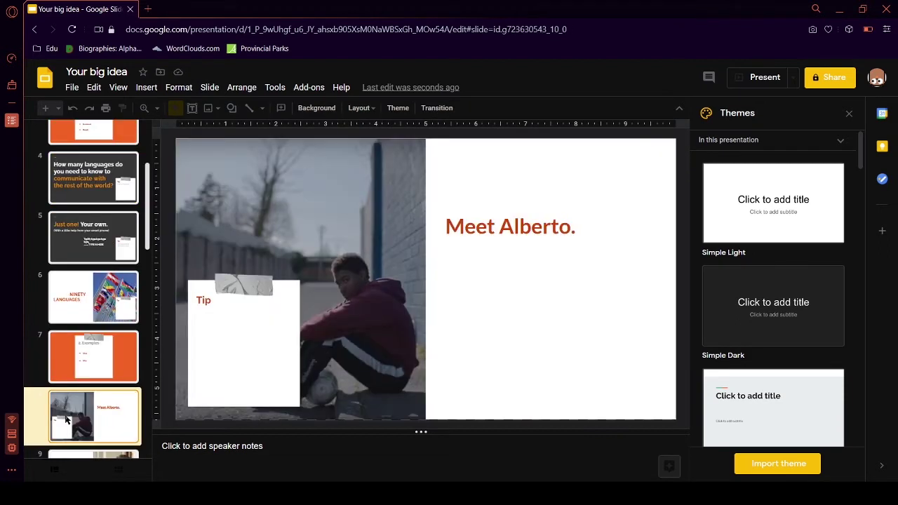
key("Up")
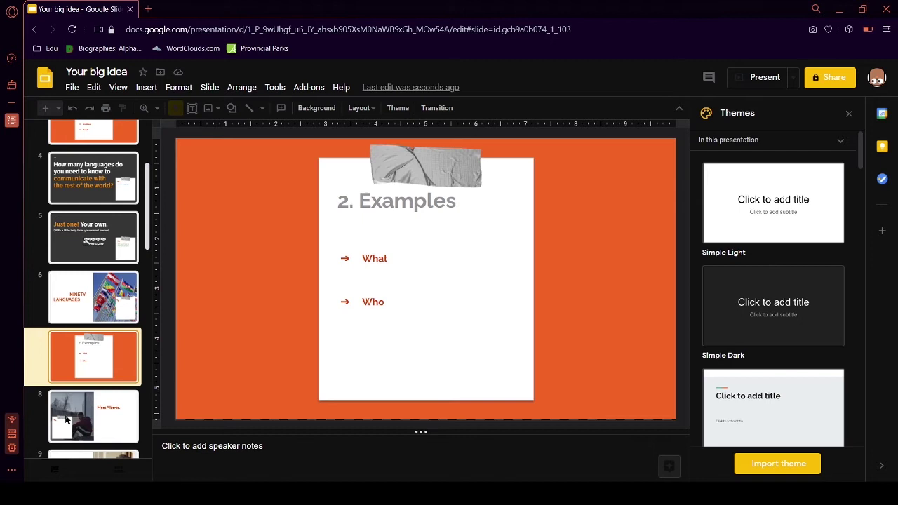
left_click(517, 371)
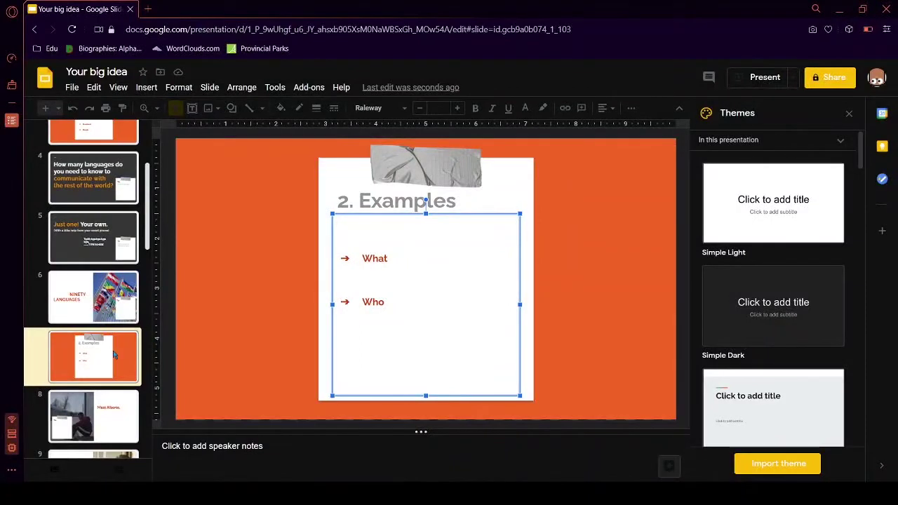
right_click(114, 355)
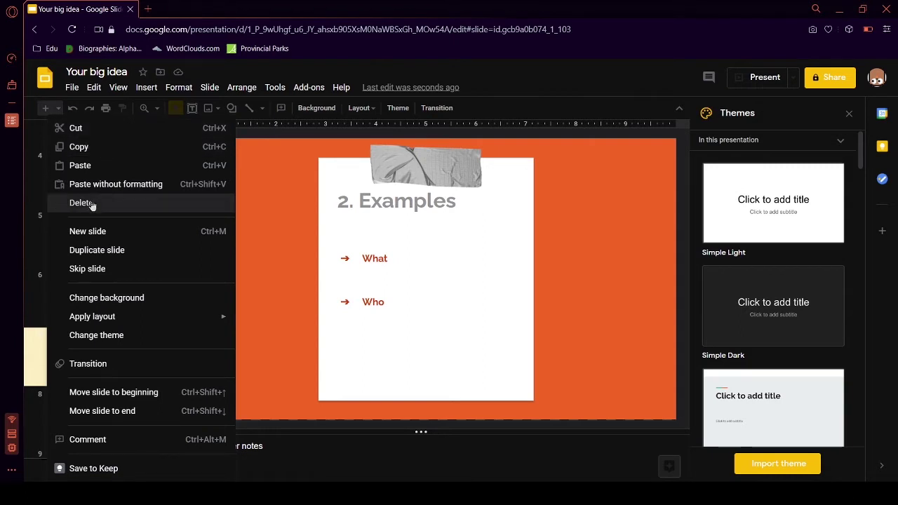
Step: Delete '2. Examples', both 'Meet' introduction slides and the translation barrier slide
left_click(101, 205)
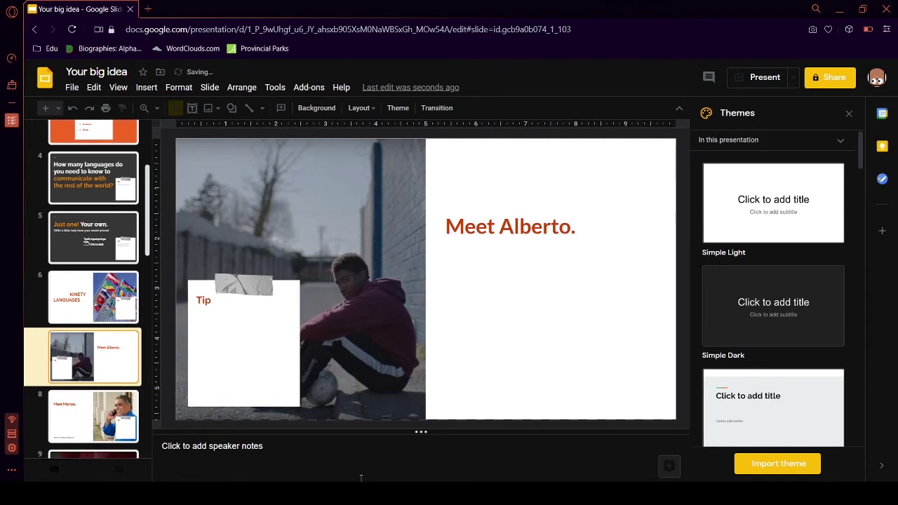
key("Delete")
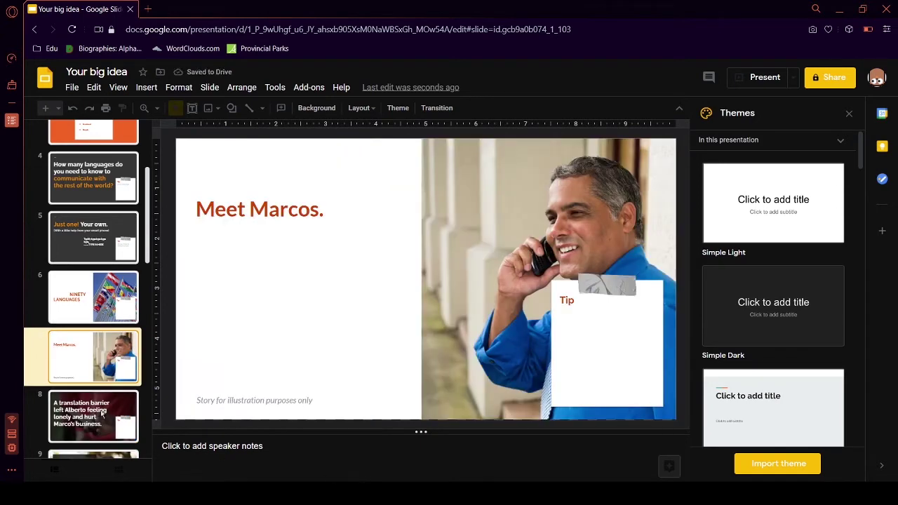
key("Delete")
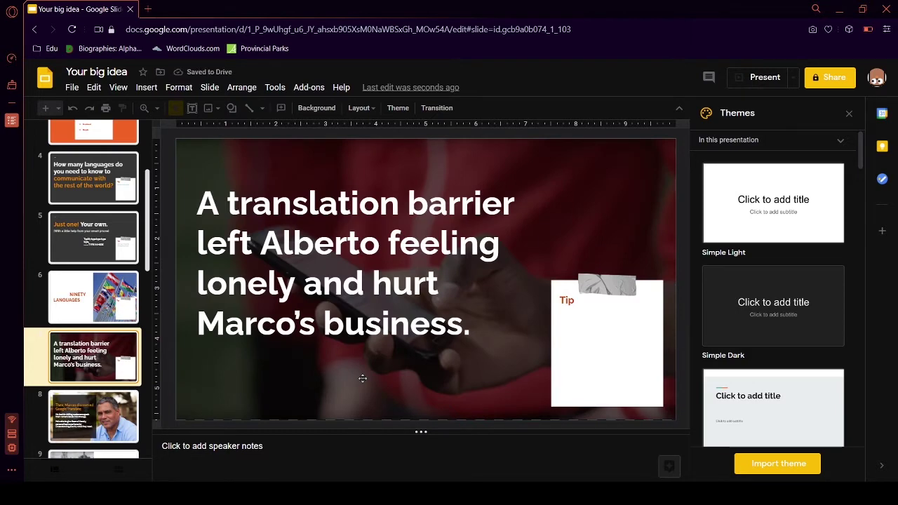
key("Delete")
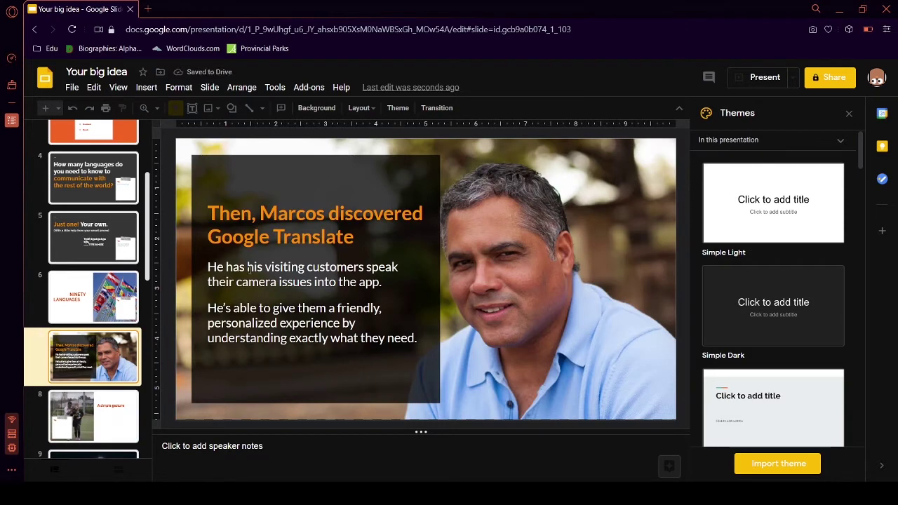
Step: Rearrange the text block and dark overlay on the Google Translate slide
left_click(432, 334)
left_click_drag(432, 334, 194, 217)
left_click(333, 240)
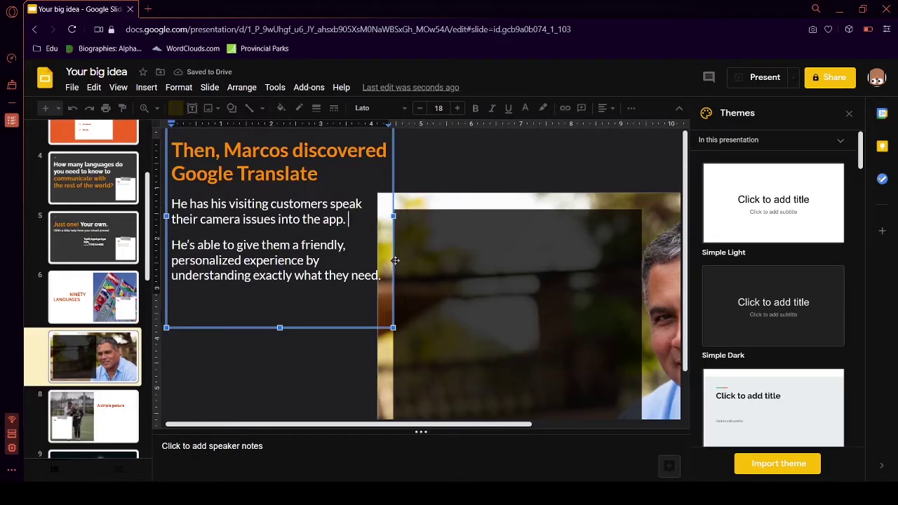
left_click_drag(398, 270, 623, 369)
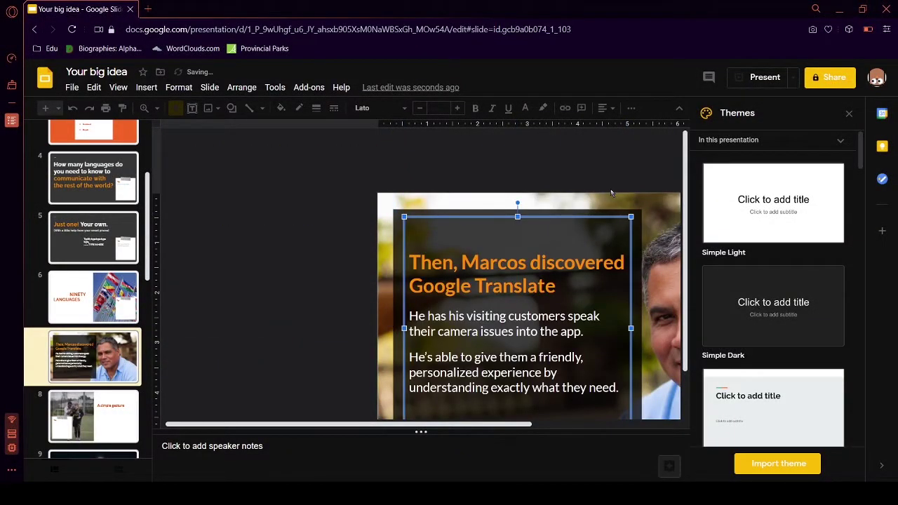
scroll(611, 189, "right", 5)
left_click(611, 188)
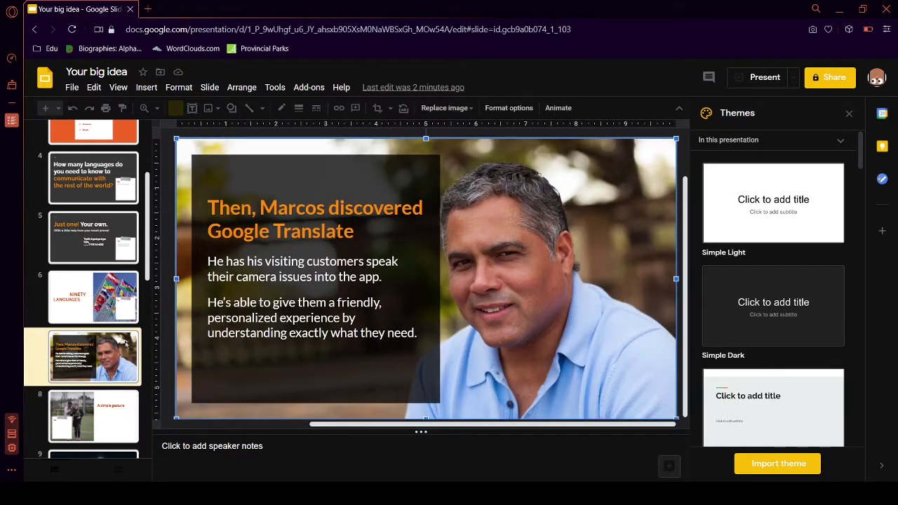
Step: Delete the Google Translate, A simple gesture, From outsider to star and remaining slides, keeping two
key("Delete")
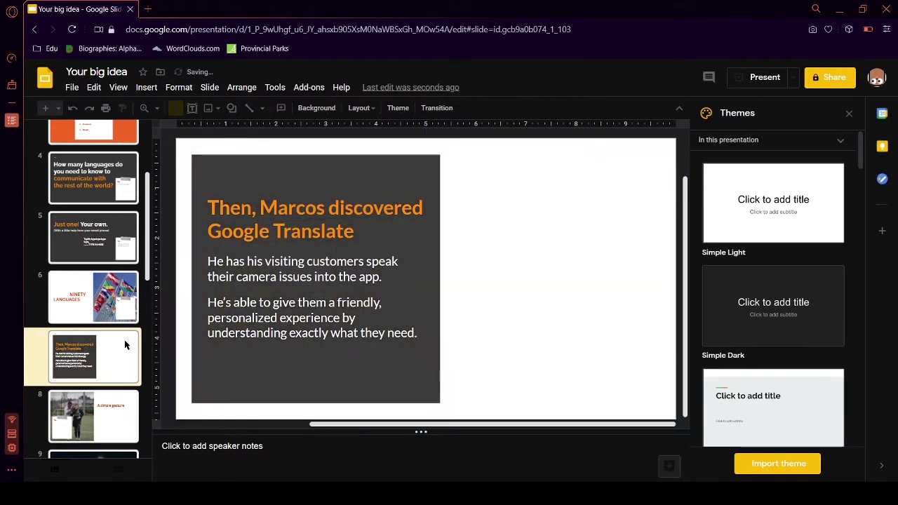
key("Delete")
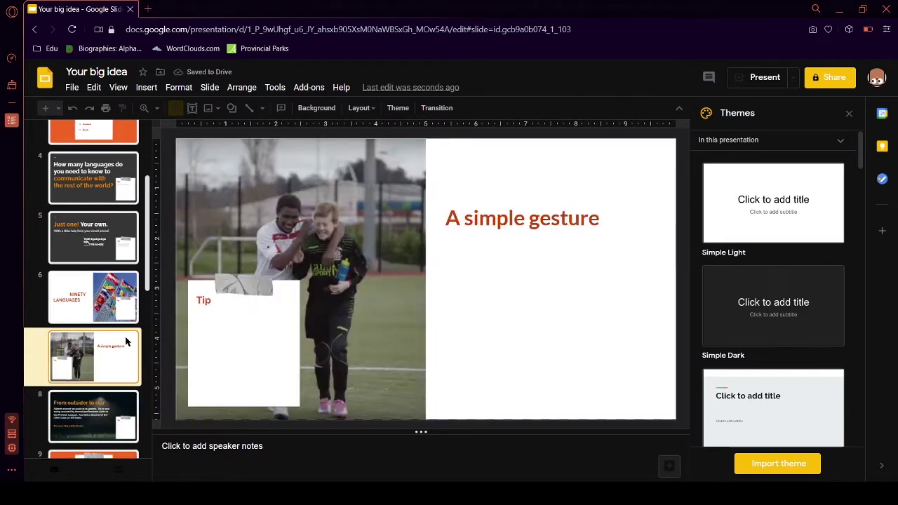
key("Delete")
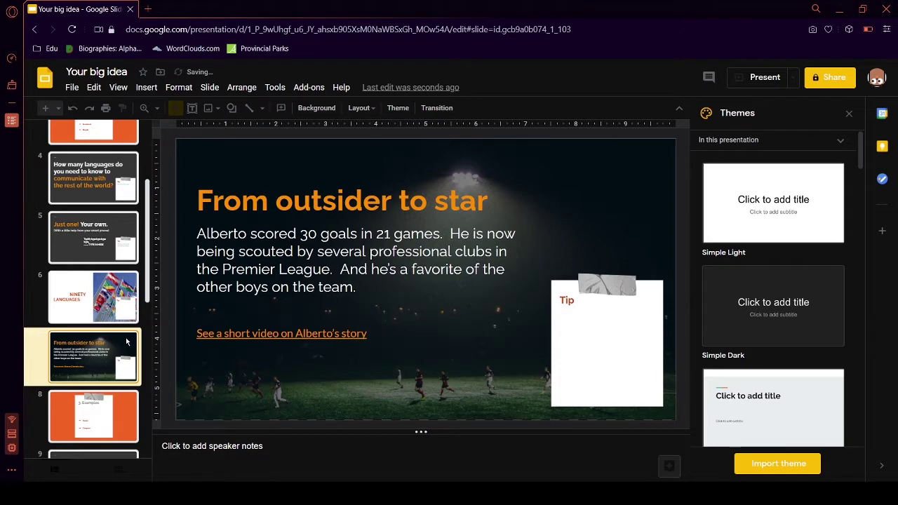
key("Delete")
key("Delete")
key("Delete")
key("Delete")
key("Delete")
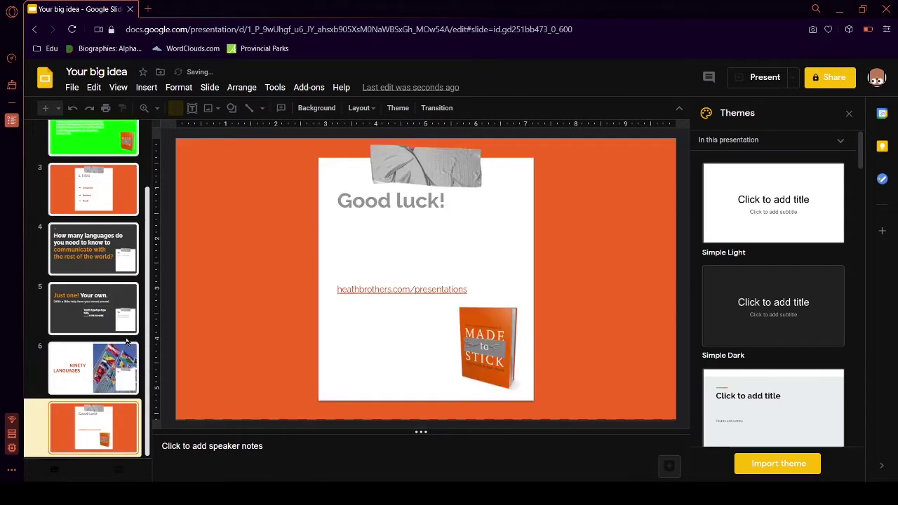
key("Delete")
key("Delete")
key("Delete")
key("Delete")
key("Delete")
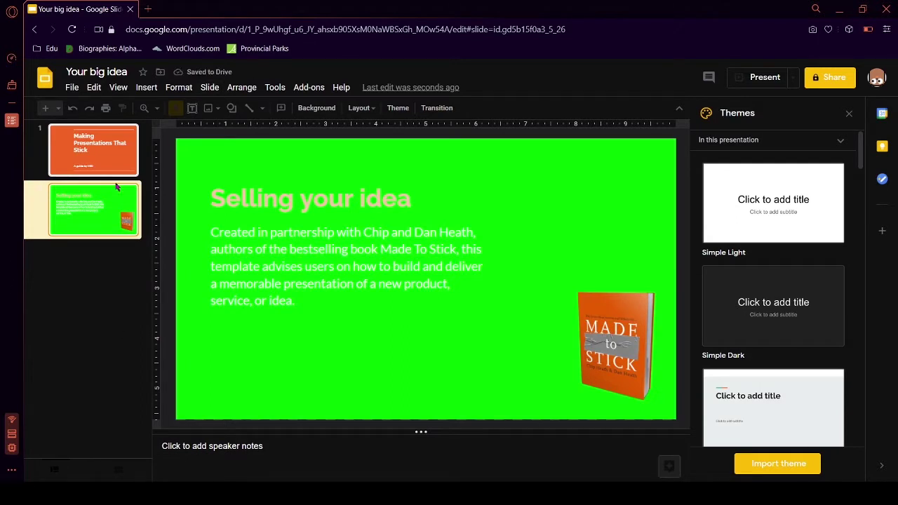
Step: Insert a third slide using the Big number layout after the green slide
left_click(61, 113)
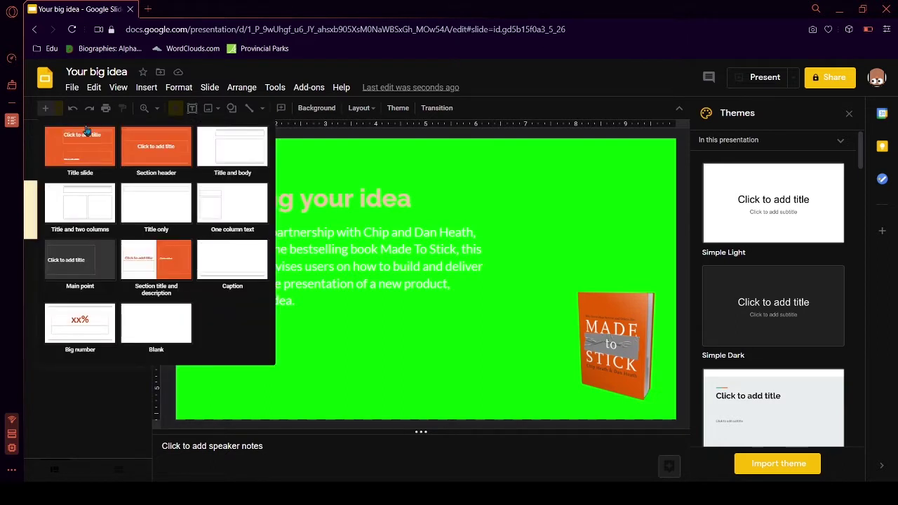
left_click(498, 64)
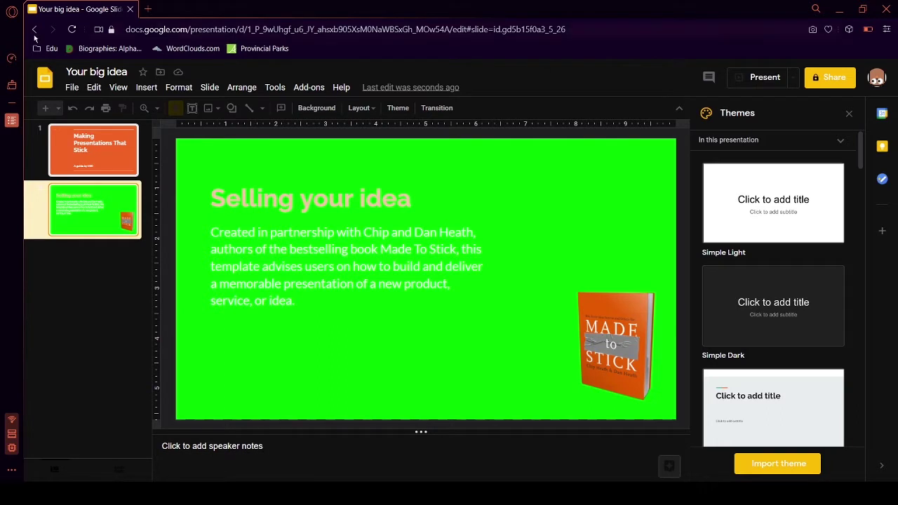
left_click(60, 110)
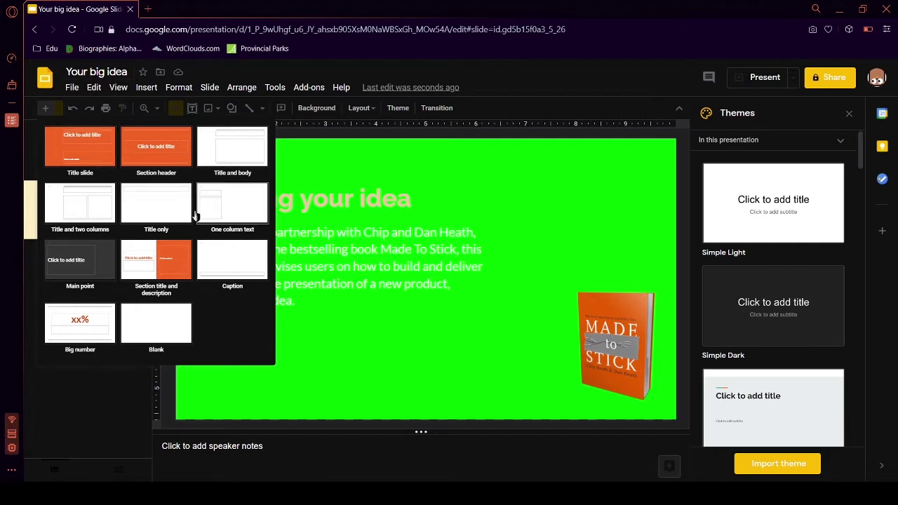
left_click(81, 312)
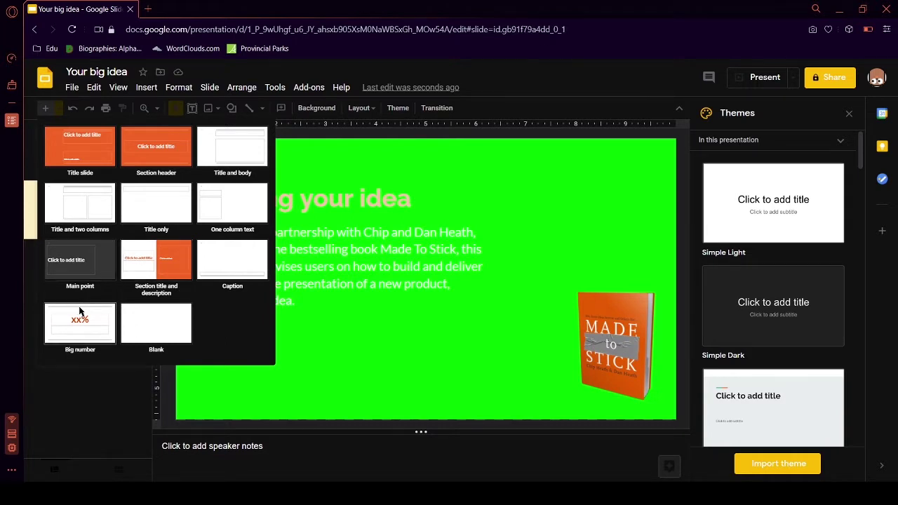
Step: Enter 1000% as the big number and select the 'Of buyers .....' subtitle text beneath it
left_click(449, 245)
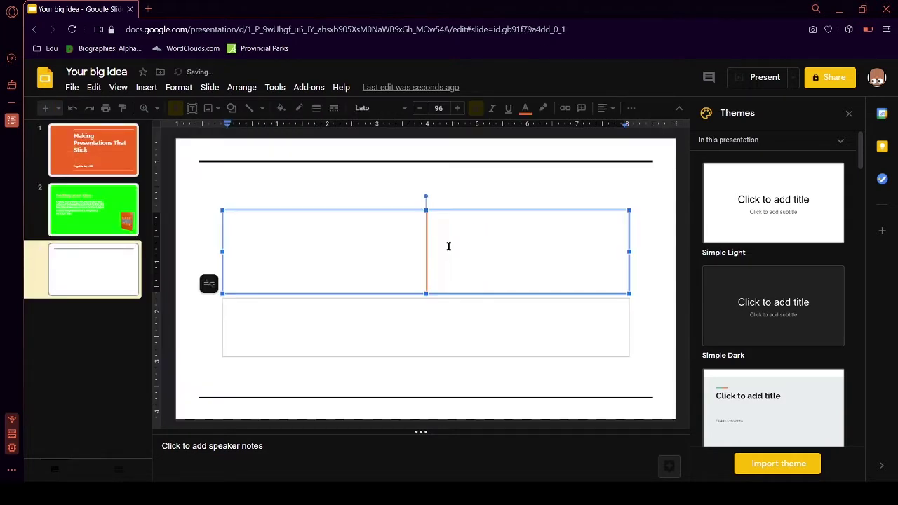
type("!")
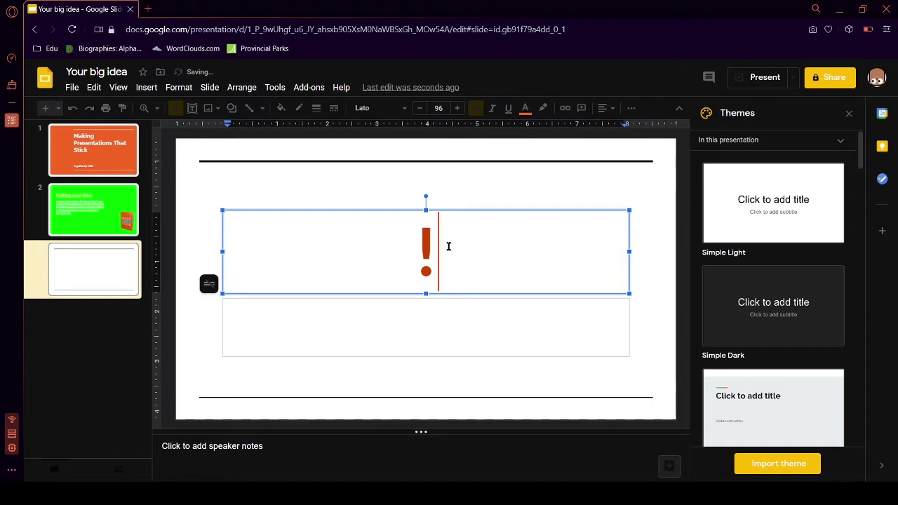
key("BackSpace")
type("1")
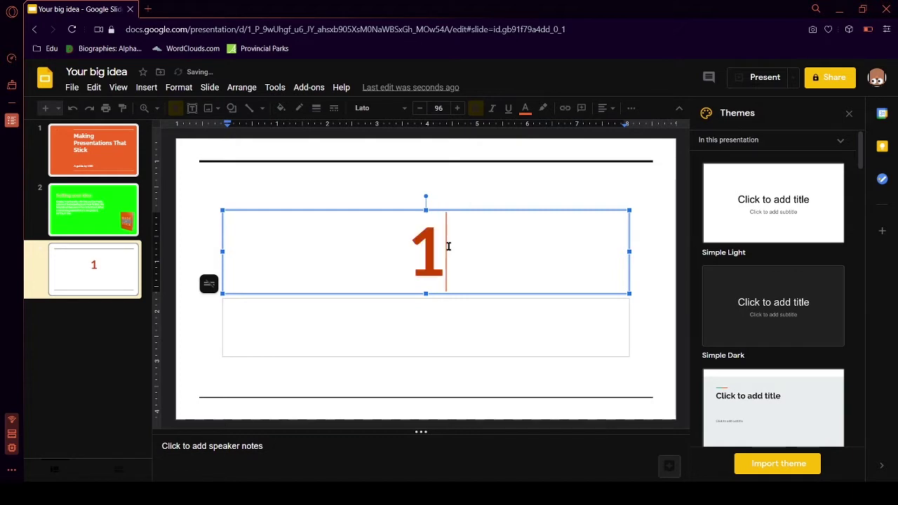
type("000")
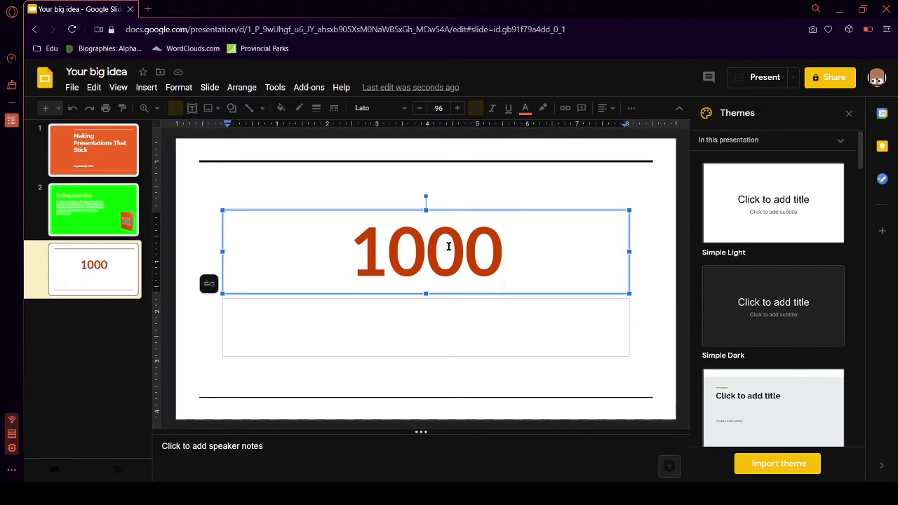
type("%")
left_click(482, 316)
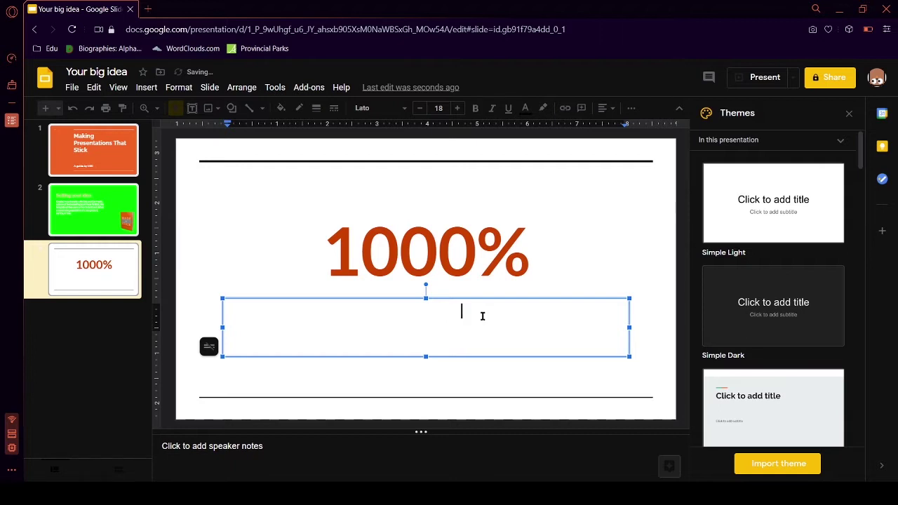
left_click_drag(483, 316, 359, 313)
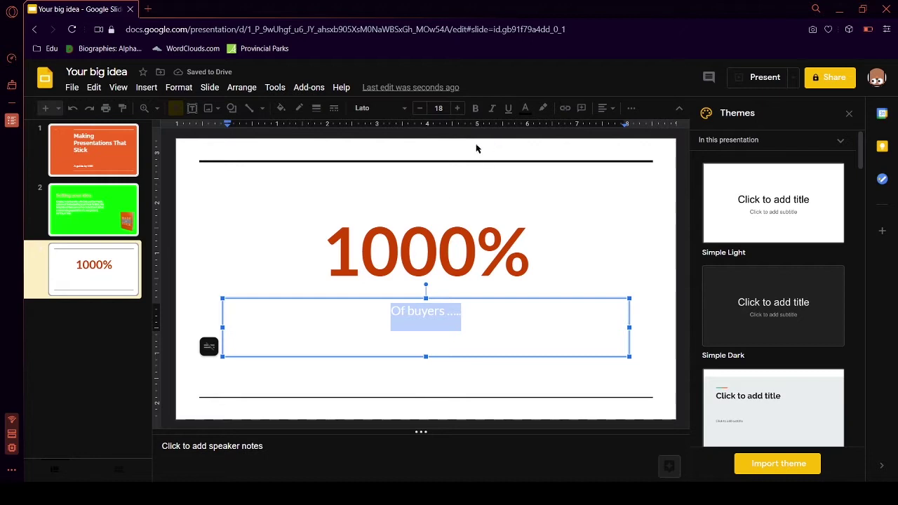
Step: Colour the 'Of buyers .....' subtitle pink-red and close the Themes panel
left_click(525, 108)
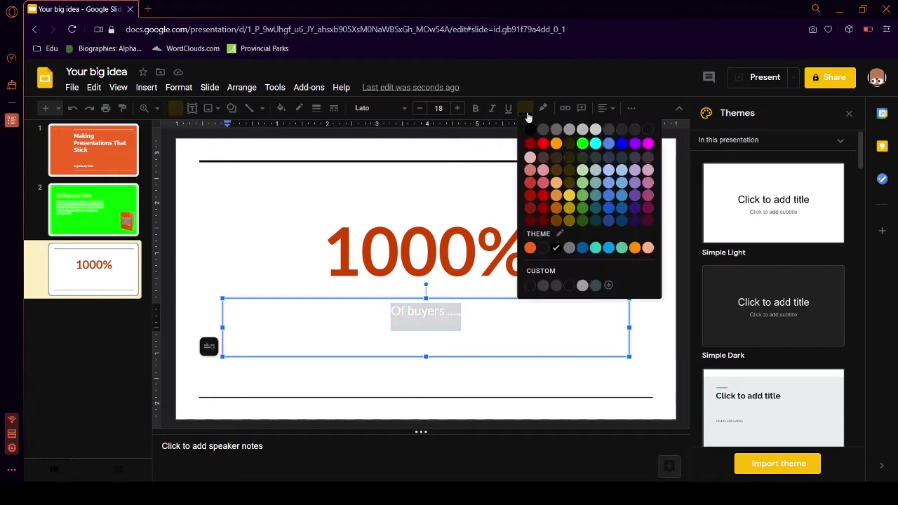
left_click(548, 188)
left_click(522, 298)
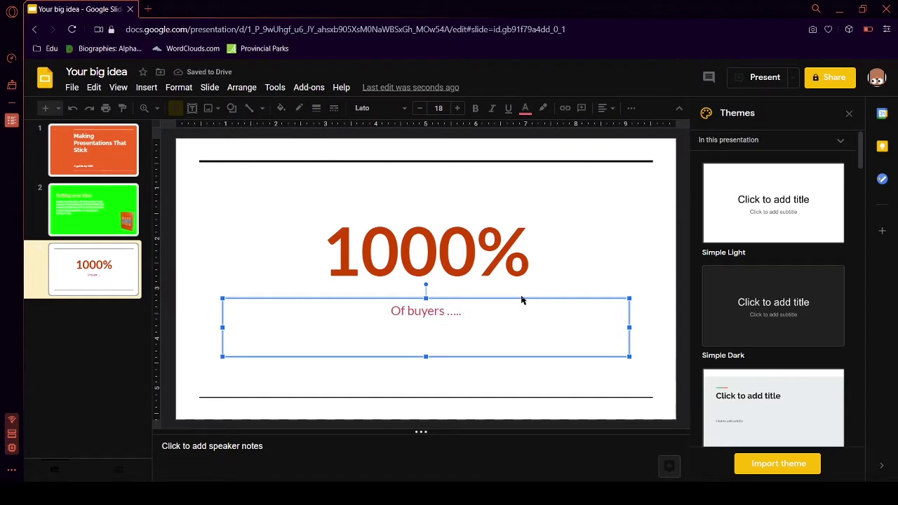
left_click(635, 112)
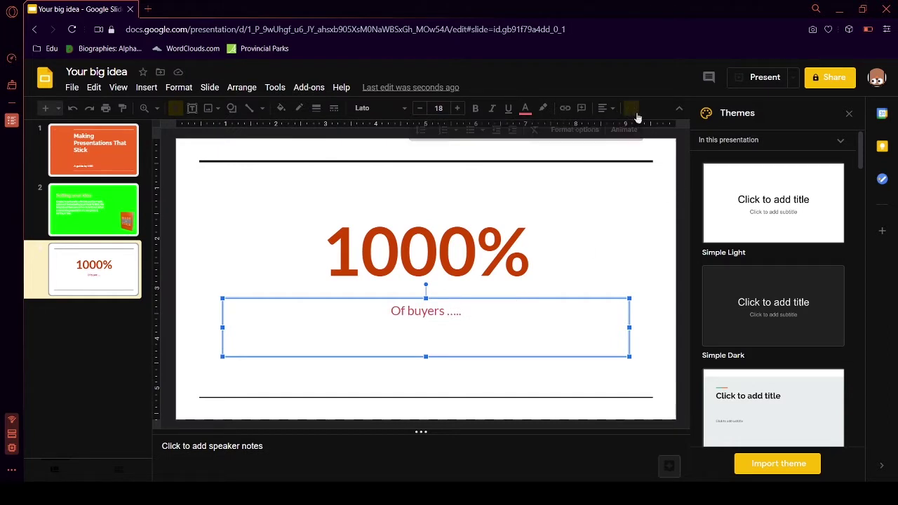
left_click(849, 113)
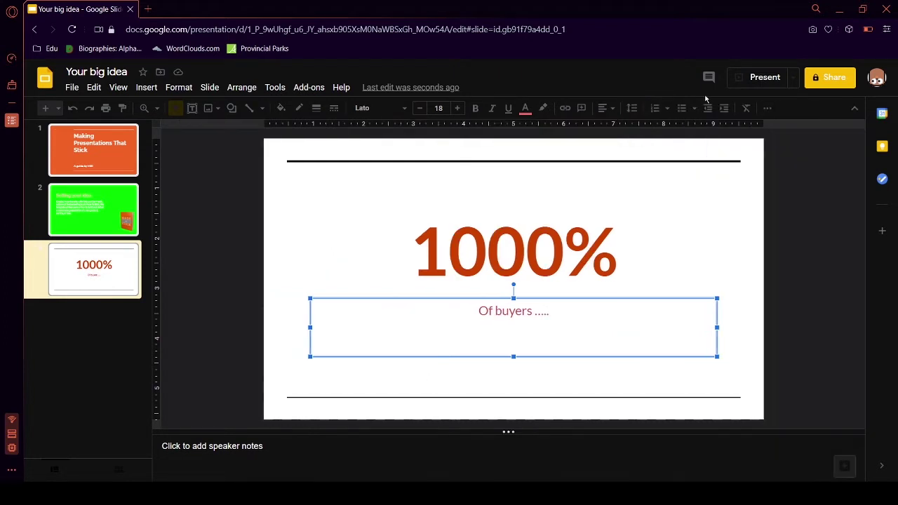
Step: Browse the extra formatting options and the Arrange menu commands
left_click(768, 108)
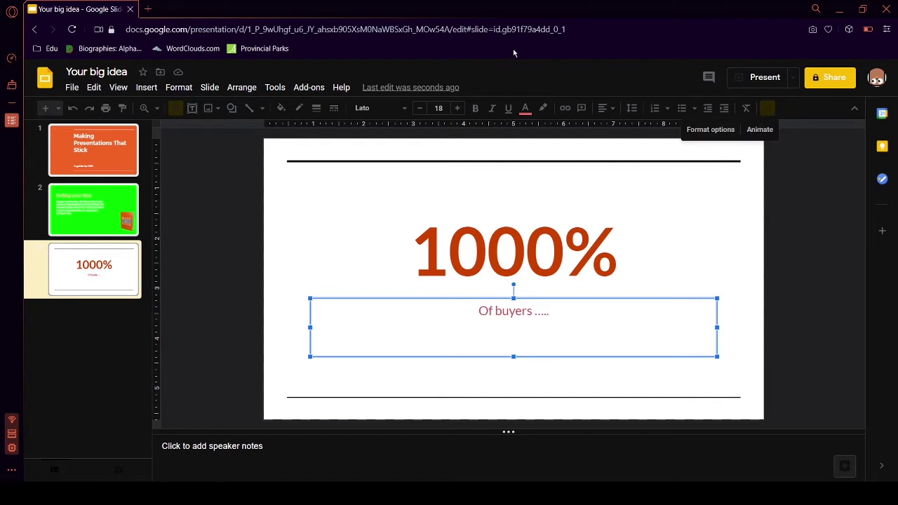
left_click(252, 89)
mouse_move(258, 89)
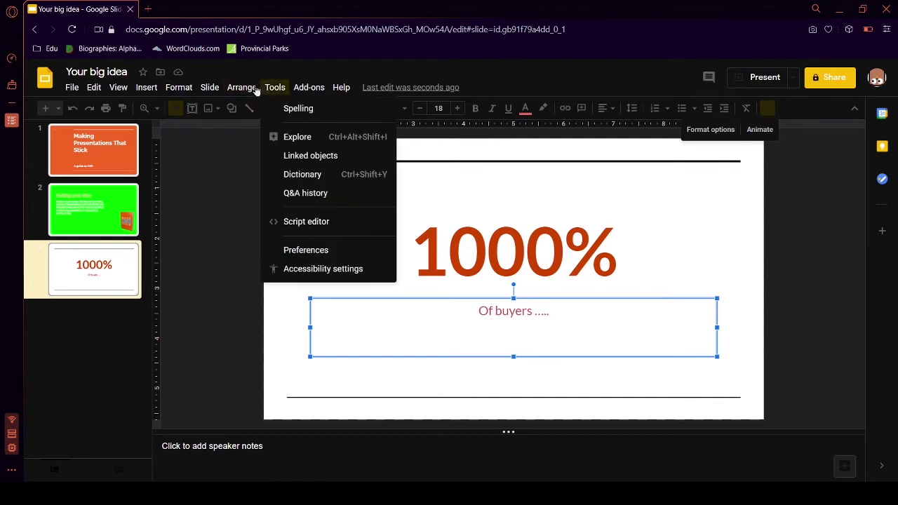
key("Right")
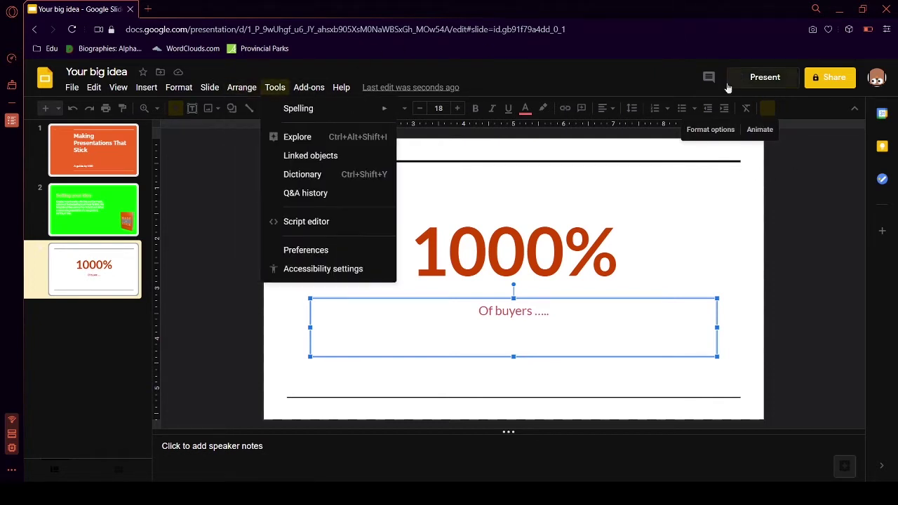
left_click(800, 116)
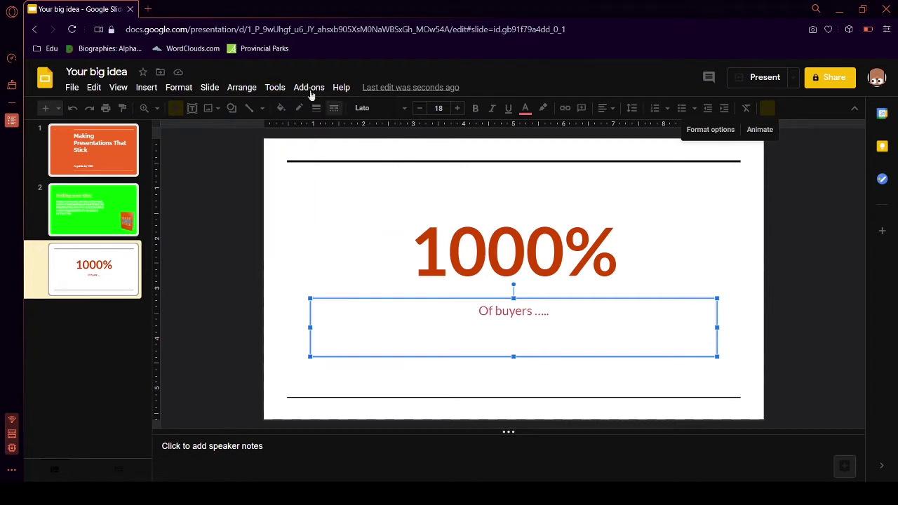
Step: Look through the Help, Tools and File menus, then view slide 1 and return to the 1000% slide
left_click(339, 88)
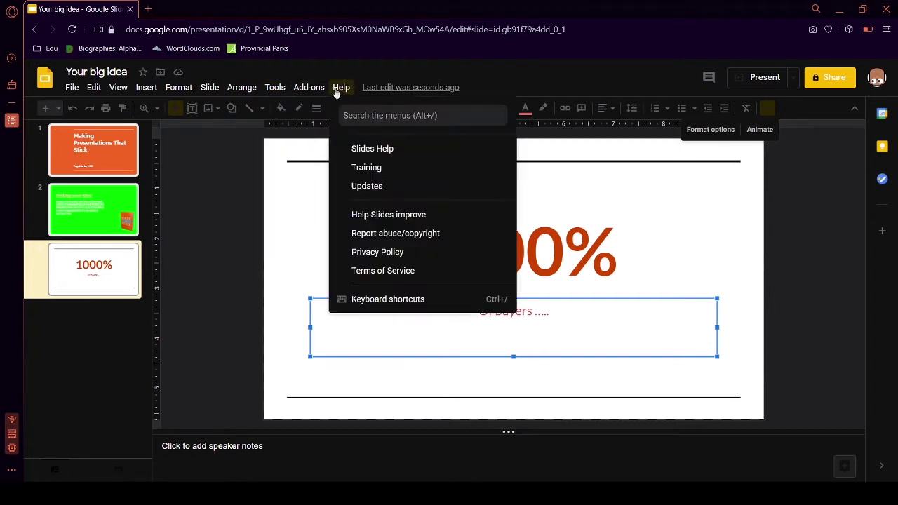
left_click(316, 89)
left_click(275, 87)
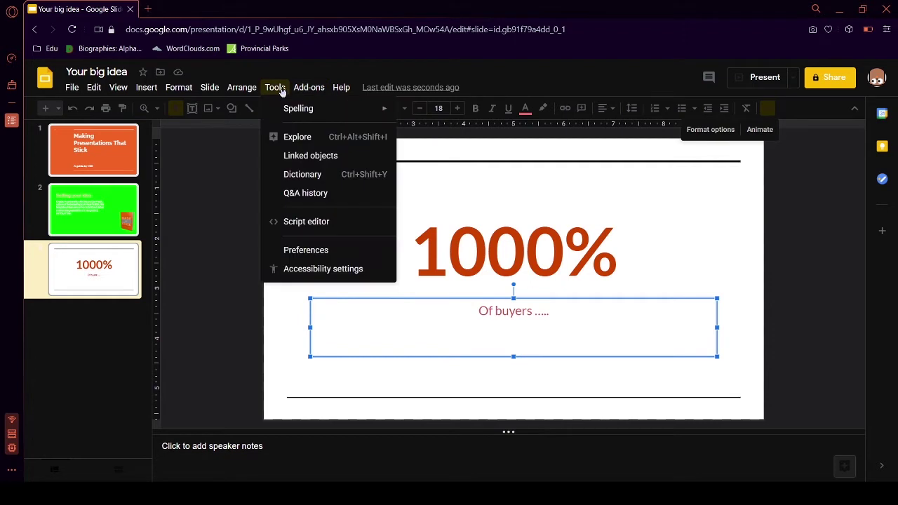
mouse_move(204, 83)
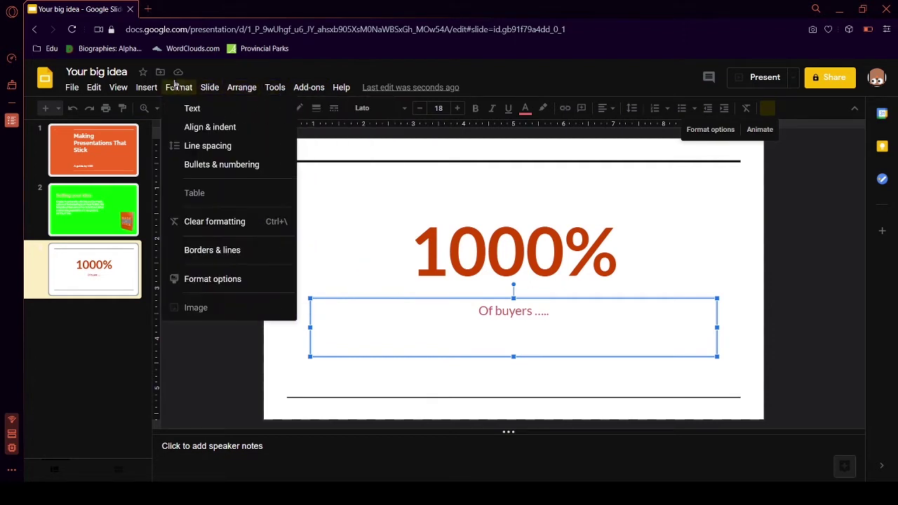
mouse_move(71, 95)
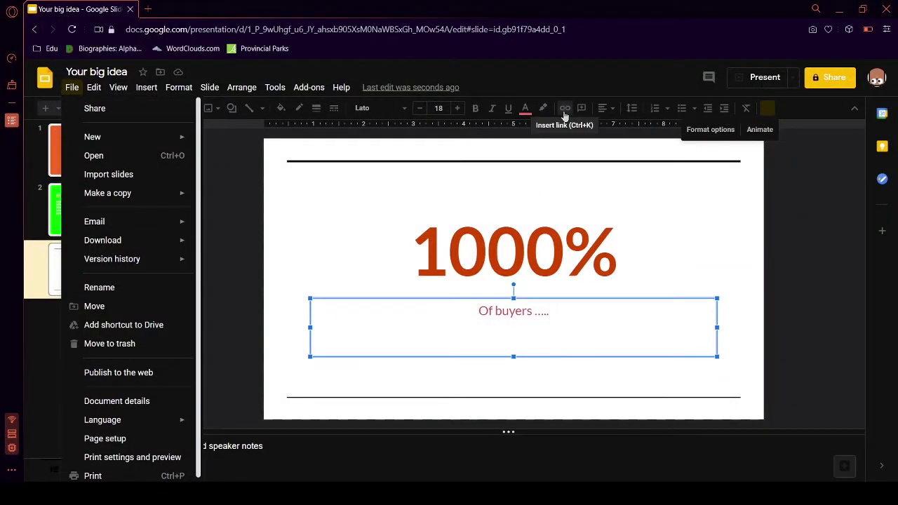
left_click(622, 69)
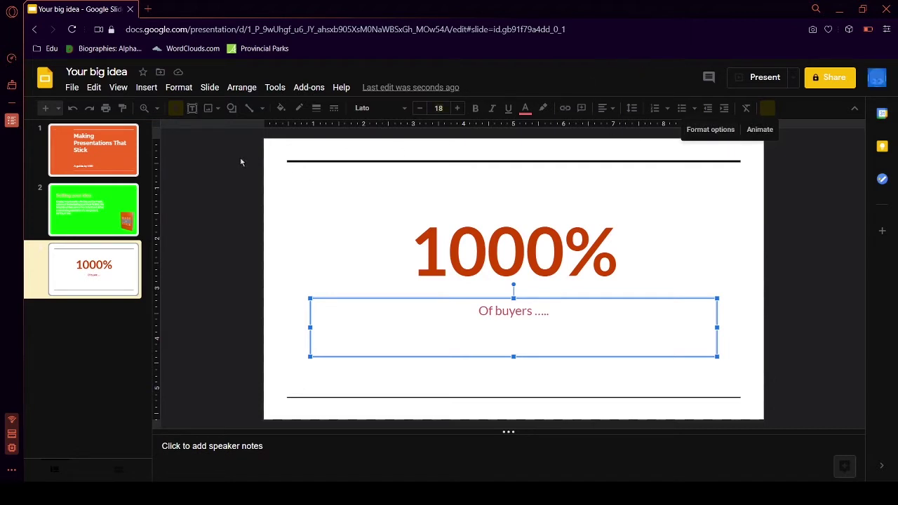
left_click(111, 155)
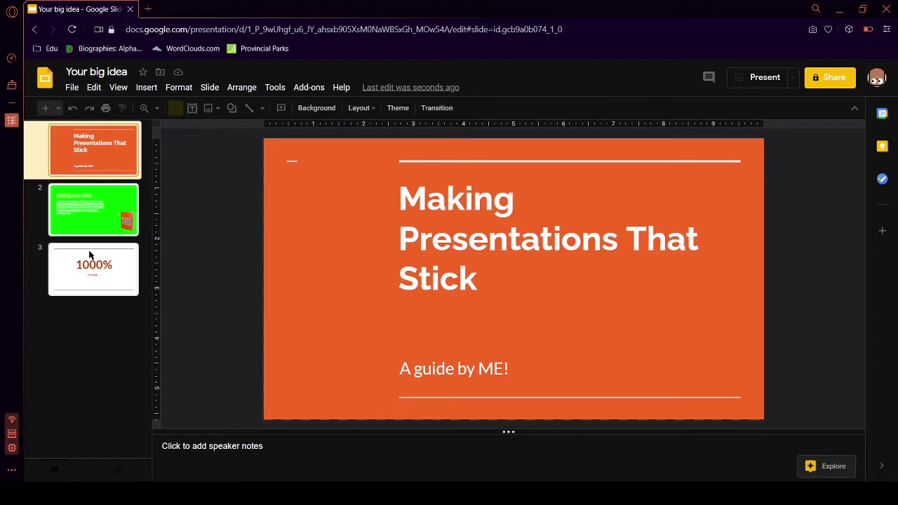
left_click(94, 281)
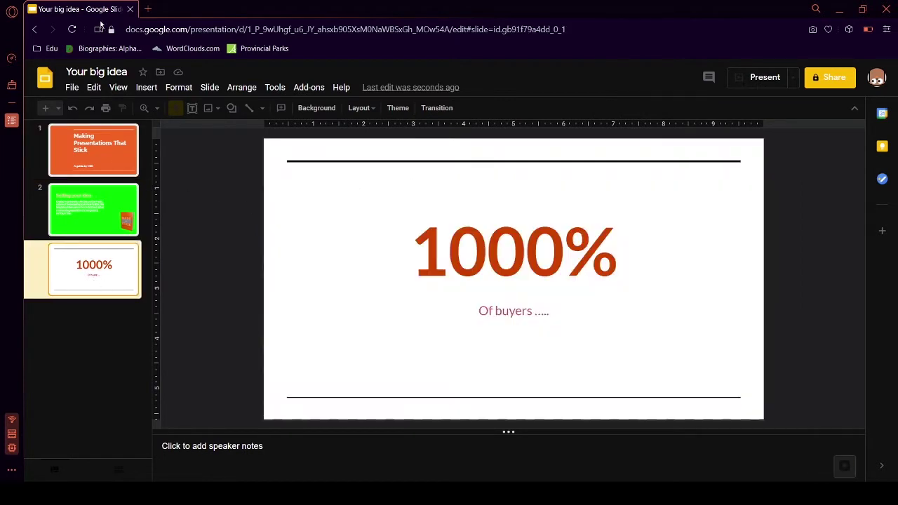
Step: Open a new browser tab and load docs.google.com/ to reach the Google Slides home page
left_click(148, 9)
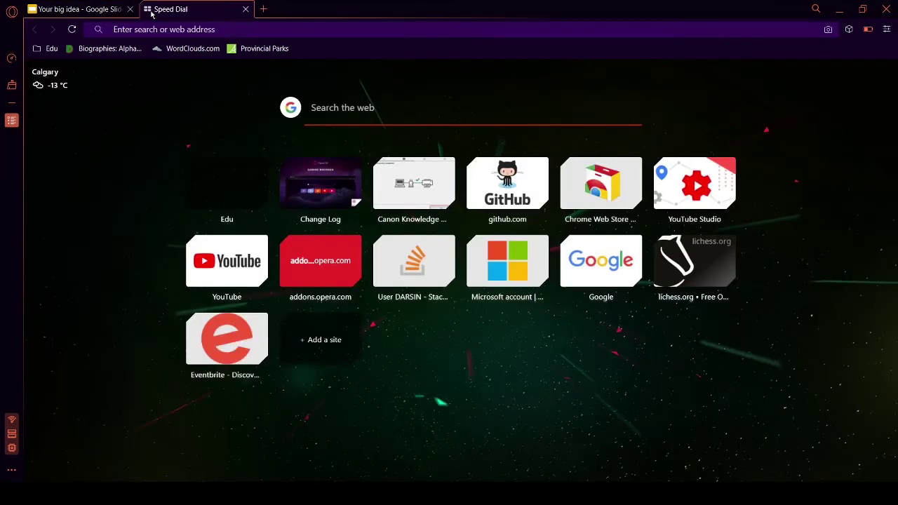
type("docs.google.com/presentati")
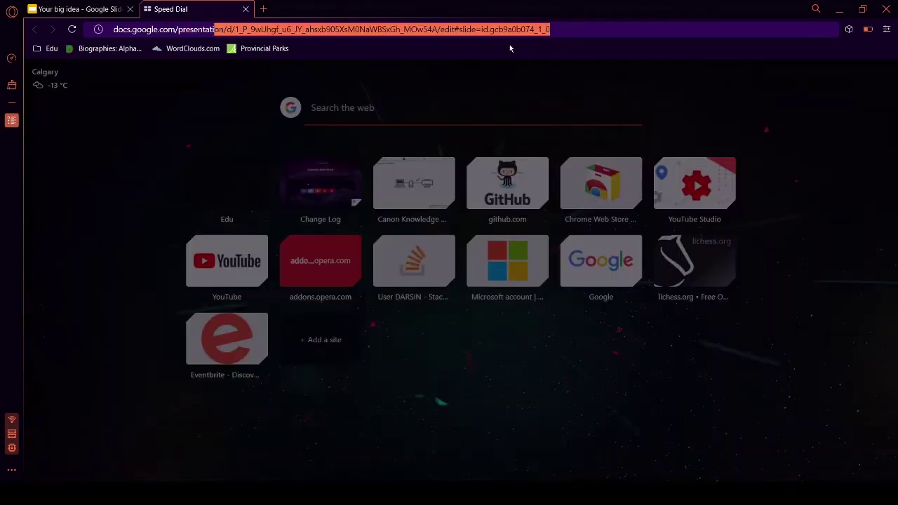
key("Return")
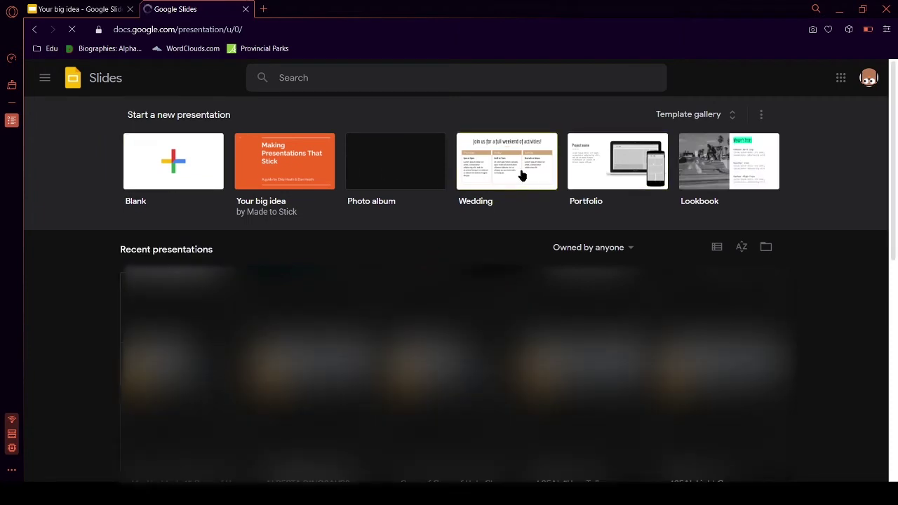
Step: Create a presentation from the Lookbook template and try the Beach Day theme
left_click(739, 152)
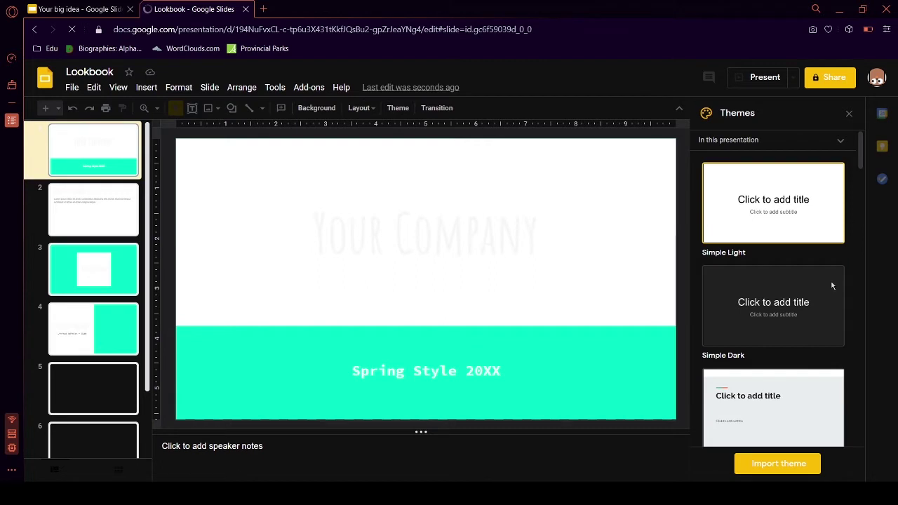
scroll(832, 287, "down", 5)
scroll(832, 287, "up", 5)
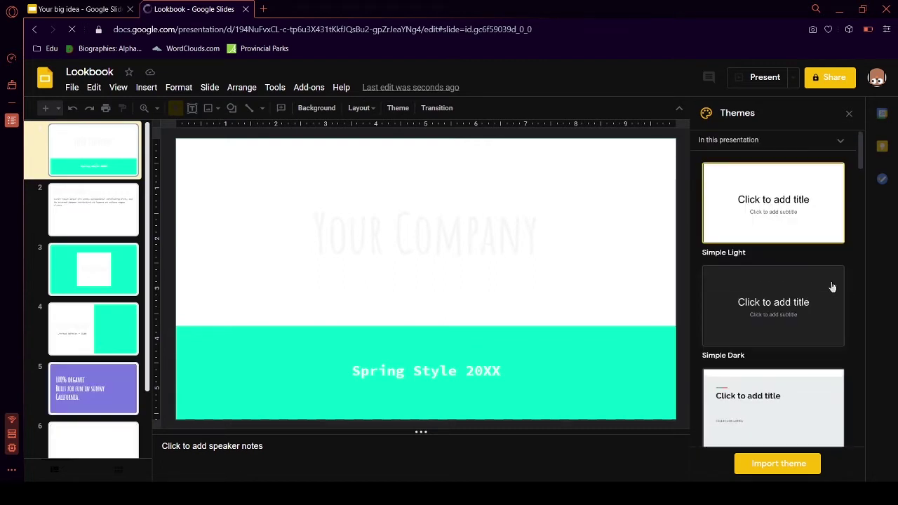
scroll(832, 287, "down", 6)
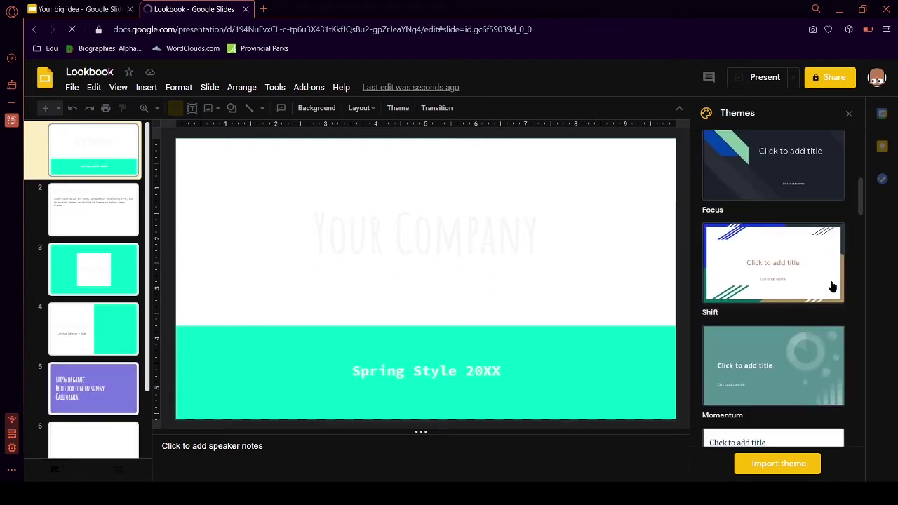
scroll(832, 287, "down", 4)
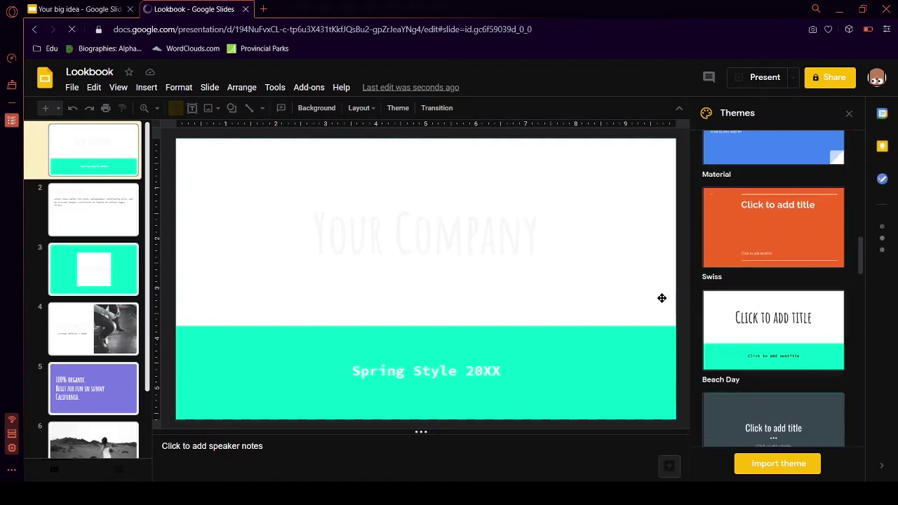
left_click(818, 315)
Step: Try the Swiss theme, then apply the teal theme and scroll through the remaining themes
scroll(782, 231, "up", 1)
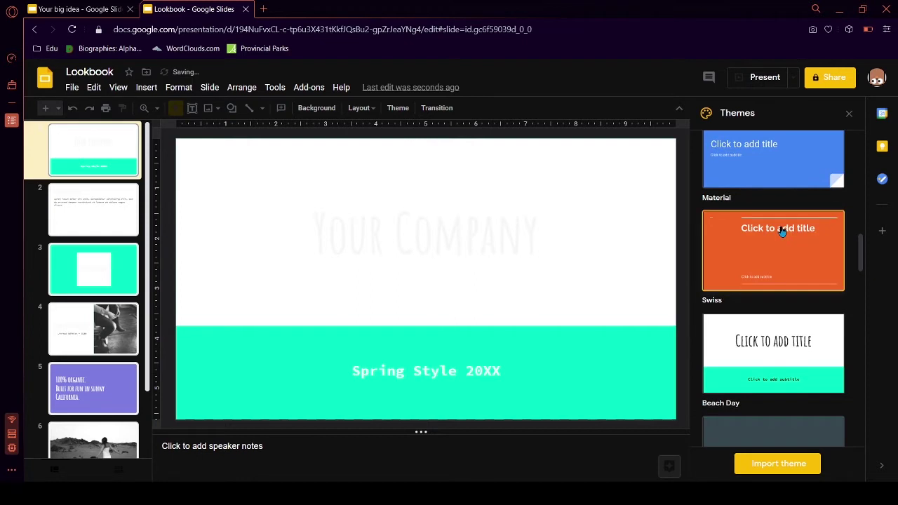
left_click(782, 232)
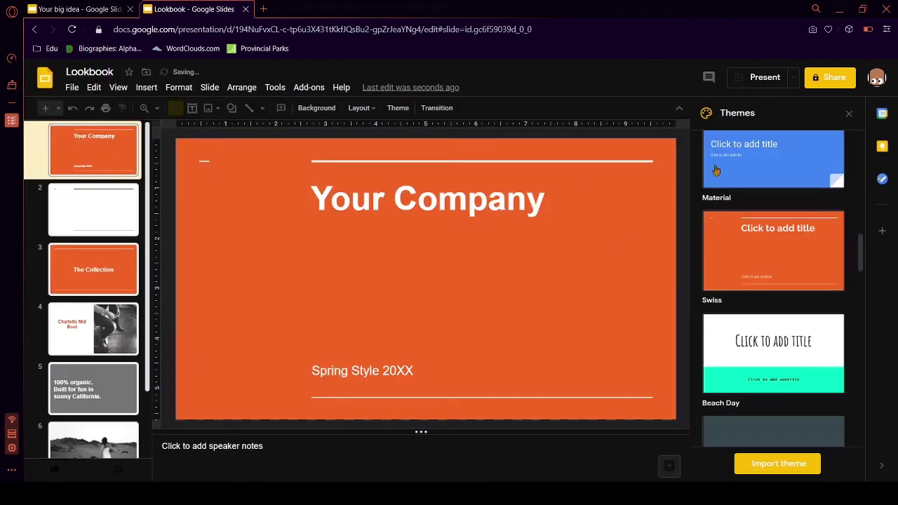
scroll(715, 169, "up", 3)
scroll(723, 189, "up", 3)
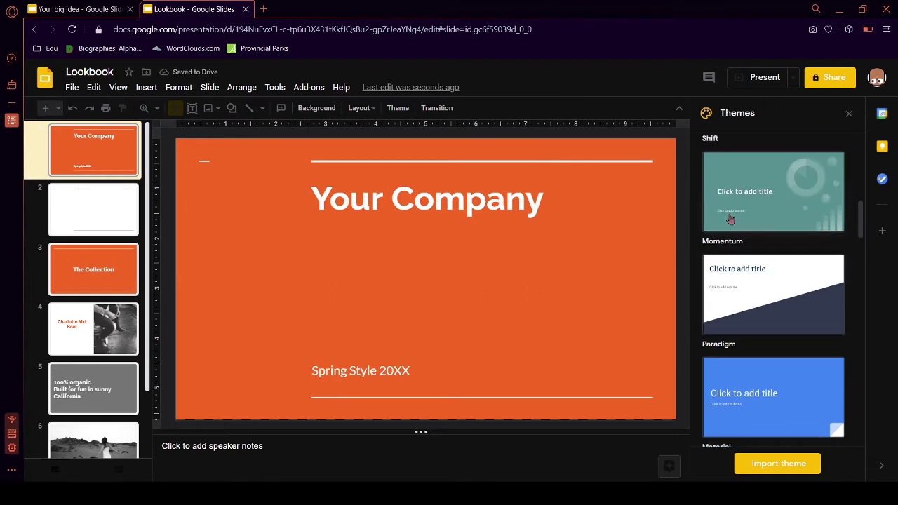
left_click(731, 218)
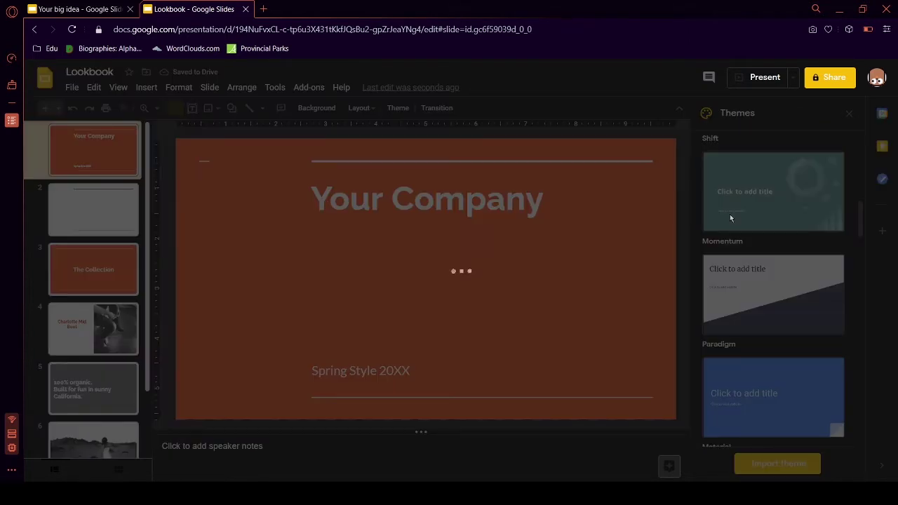
scroll(730, 218, "down", 1)
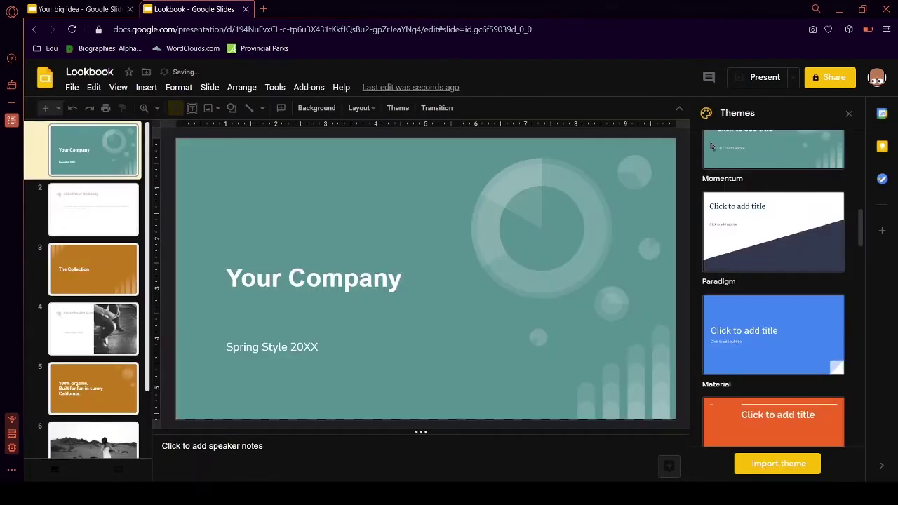
scroll(774, 233, "down", 8)
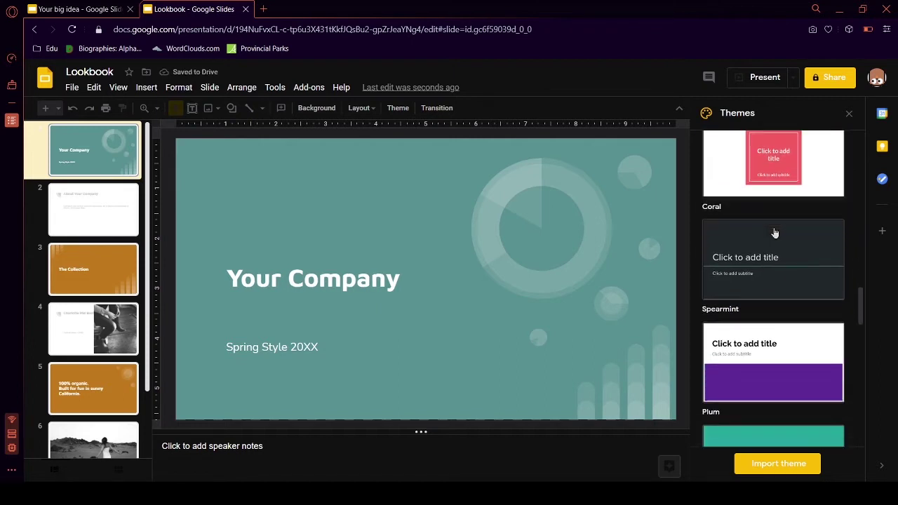
scroll(774, 233, "down", 8)
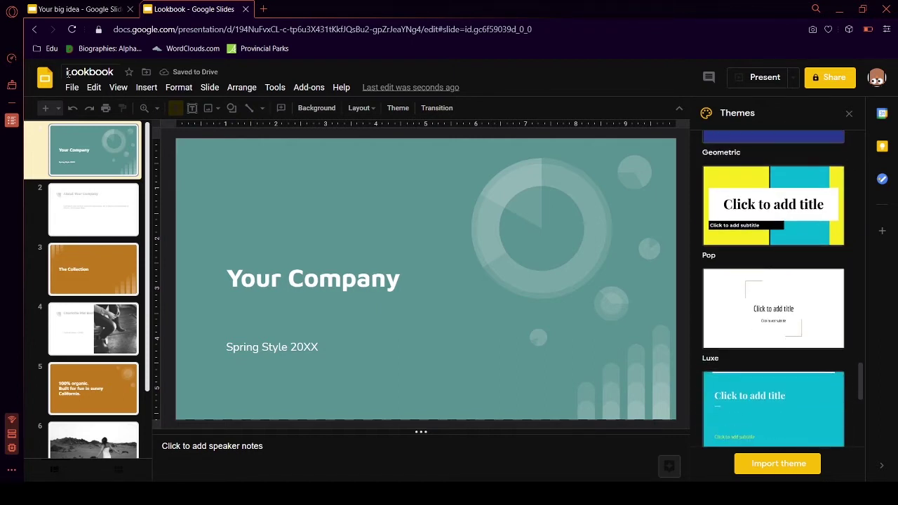
Step: Move the Lookbook presentation to the trash from Slides home, then close that tab
left_click(49, 83)
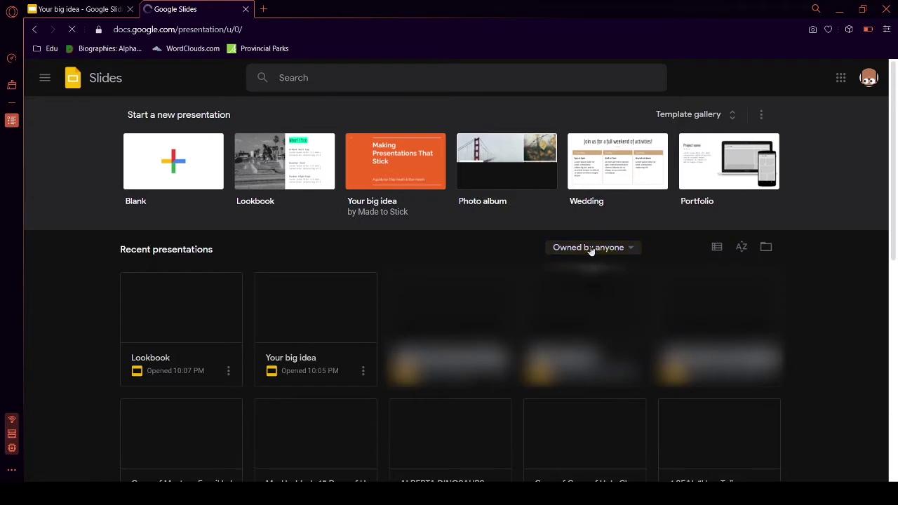
left_click(228, 372)
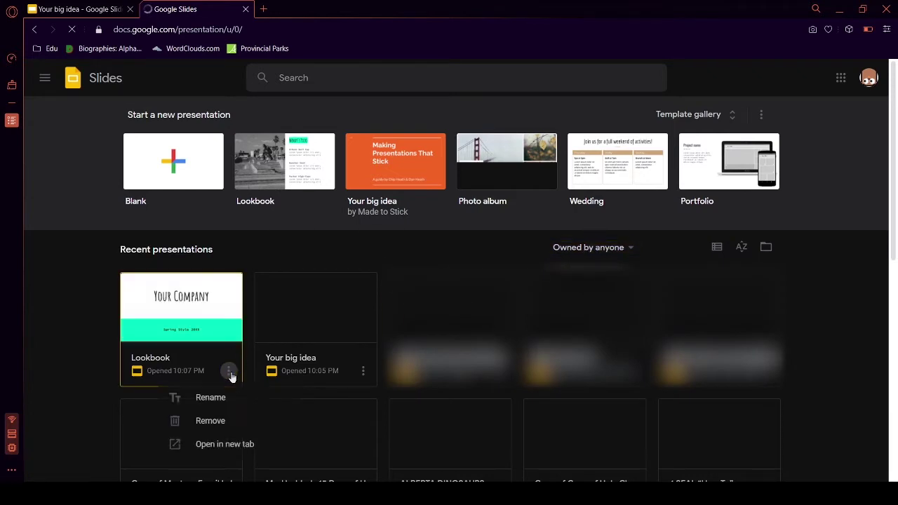
left_click(242, 420)
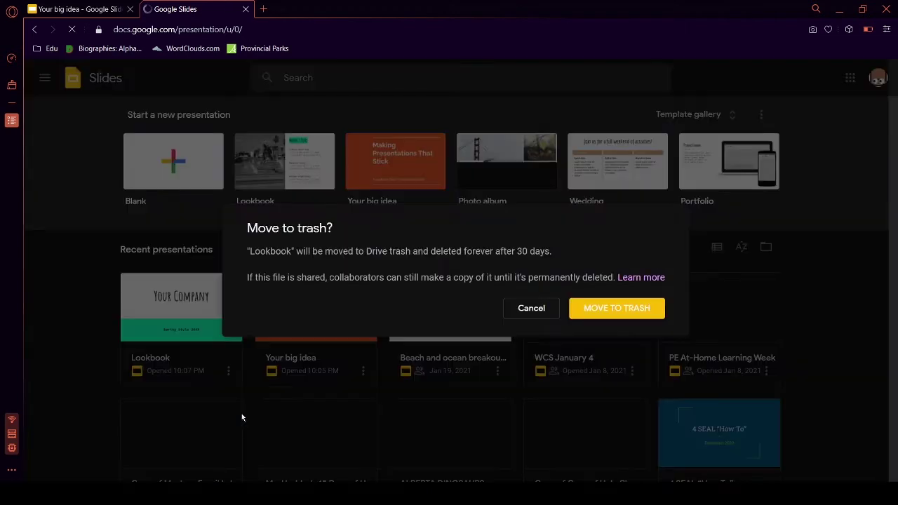
left_click(620, 307)
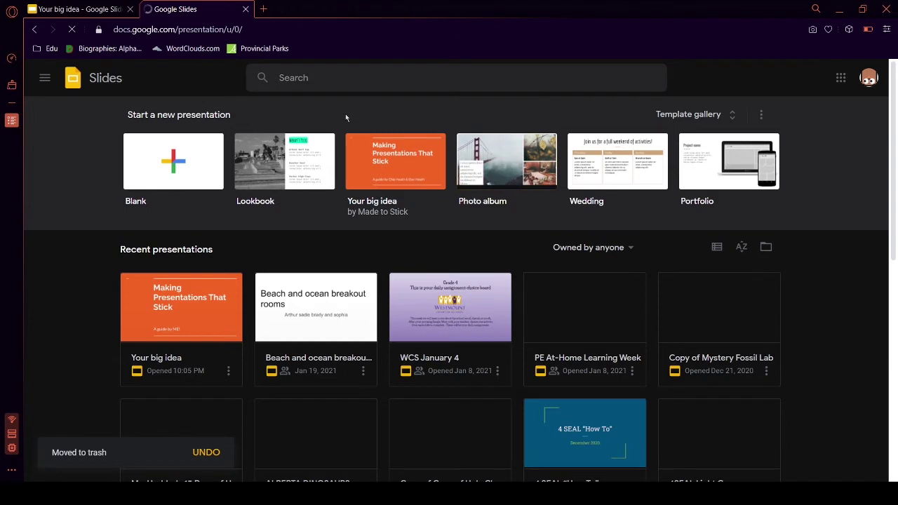
left_click(245, 9)
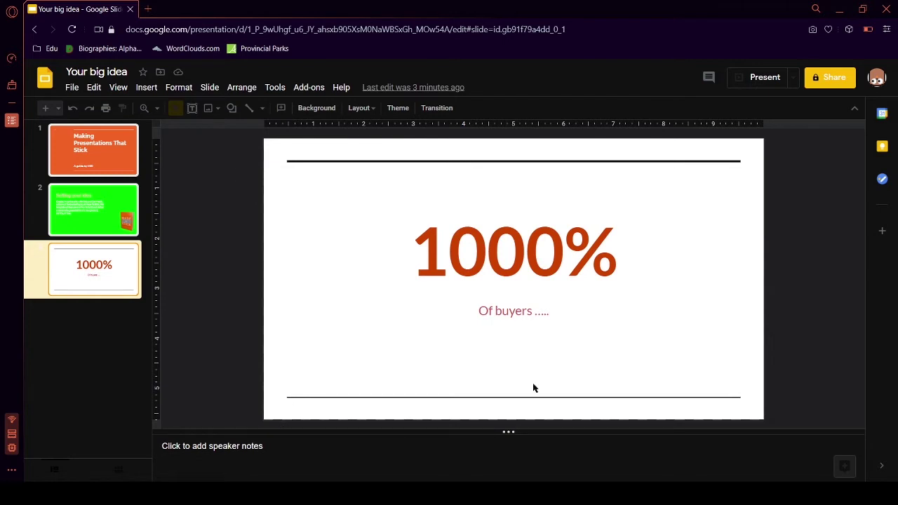
left_click(552, 313)
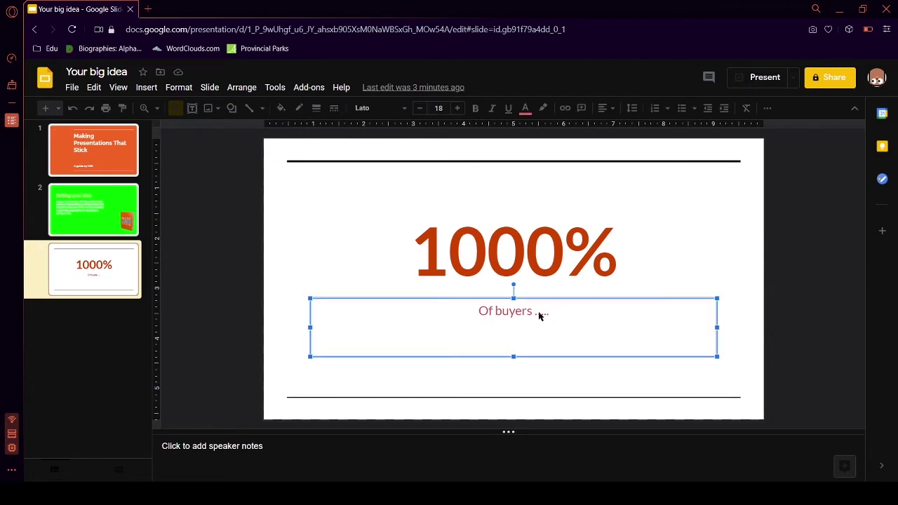
left_click(561, 308)
double_click(562, 309)
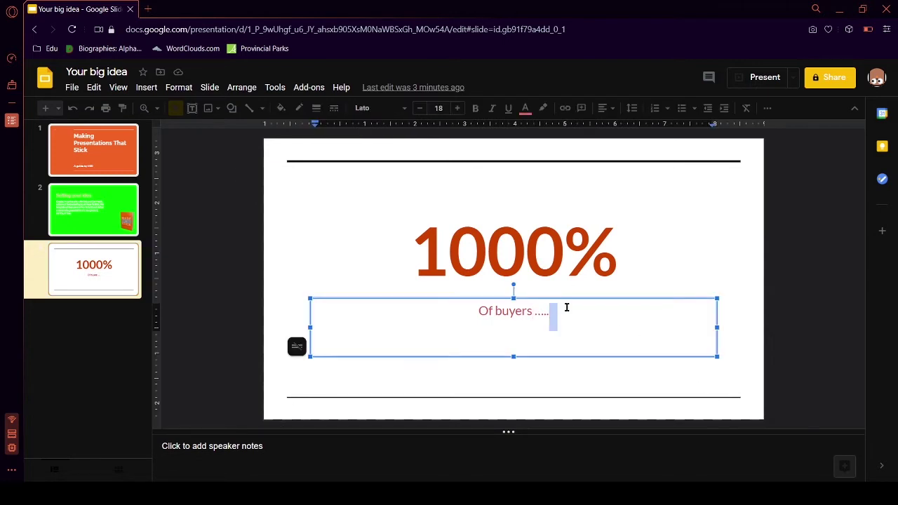
left_click(563, 306)
type("jfghiojuhjoj")
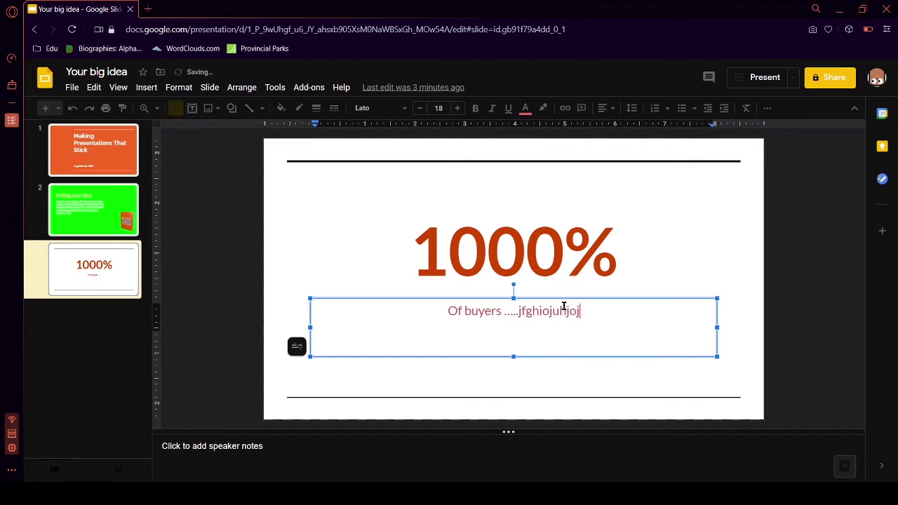
type("hoihtryuh9jtuy9tyj965")
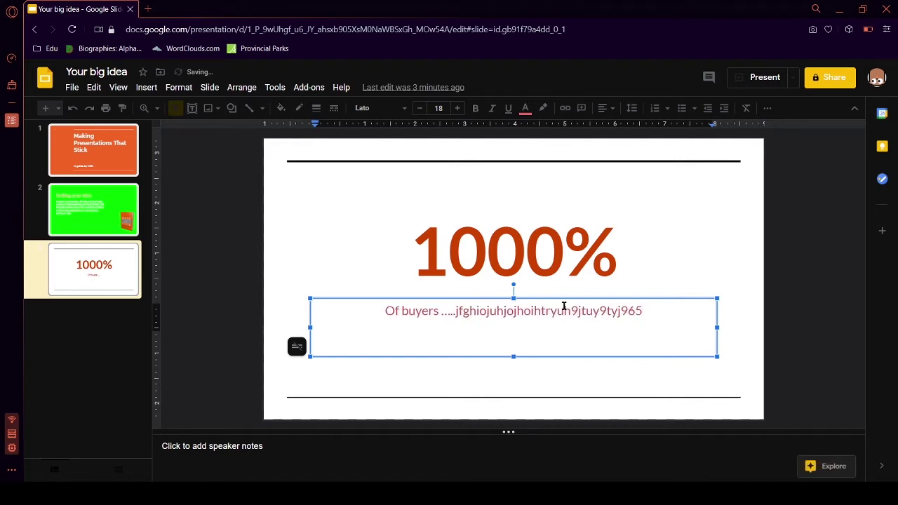
key("BackSpace")
key("BackSpace")
key("BackSpace")
key("BackSpace")
key("BackSpace")
key("BackSpace")
key("BackSpace")
key("BackSpace")
key("BackSpace")
key("BackSpace")
key("BackSpace")
key("BackSpace")
key("BackSpace")
key("BackSpace")
key("BackSpace")
key("BackSpace")
key("BackSpace")
key("BackSpace")
key("BackSpace")
key("BackSpace")
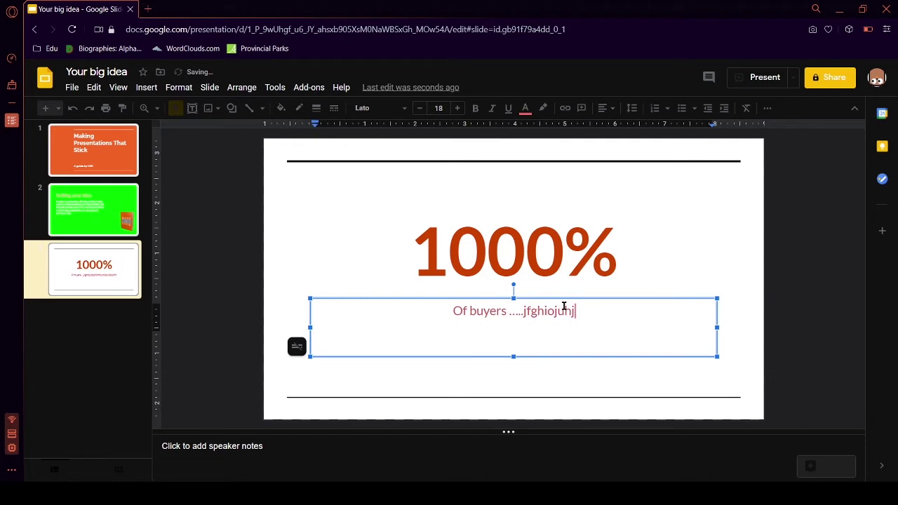
key("BackSpace")
key("BackSpace")
key("BackSpace")
key("BackSpace")
key("BackSpace")
key("BackSpace")
key("BackSpace")
key("BackSpace")
key("BackSpace")
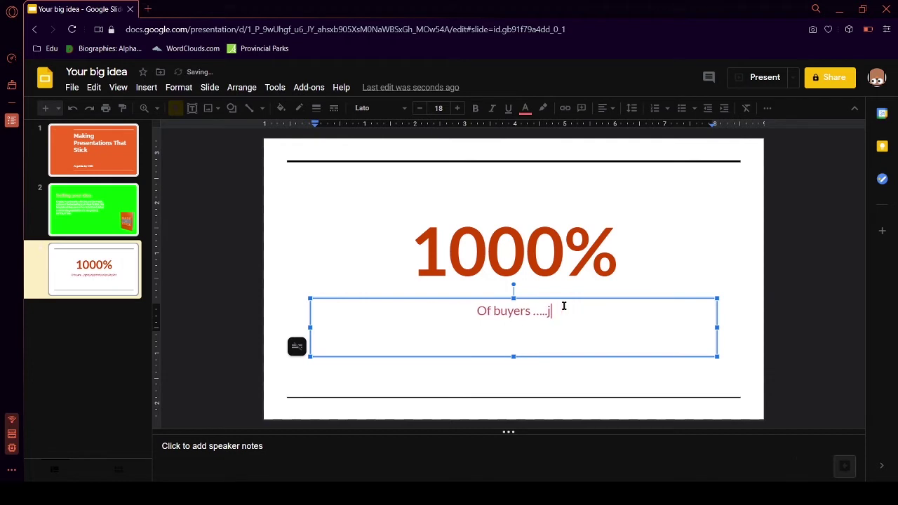
key("BackSpace")
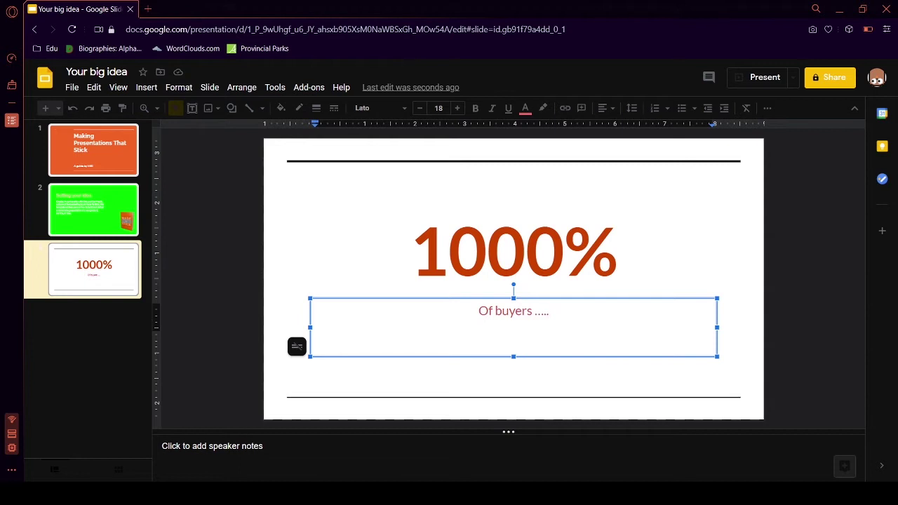
Step: Present from slide 1 with audience Q&A running and turn on the laser pointer
left_click(122, 161)
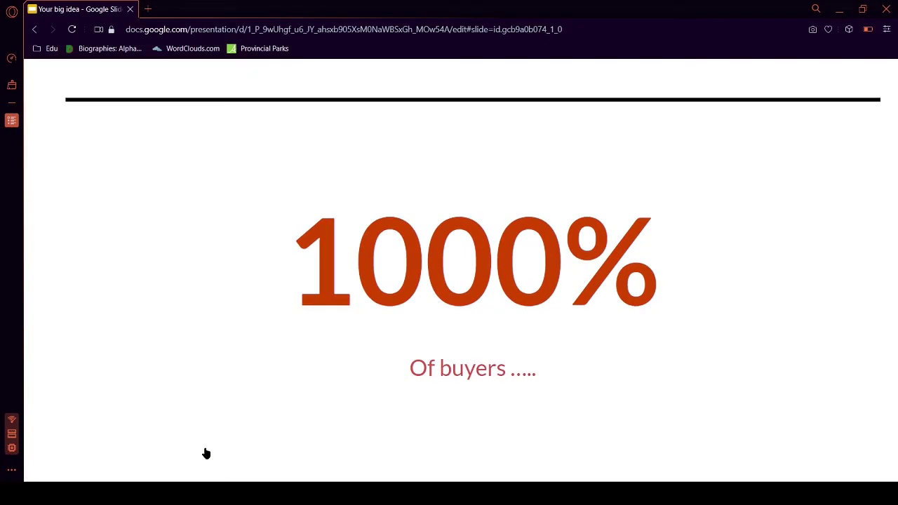
key("l")
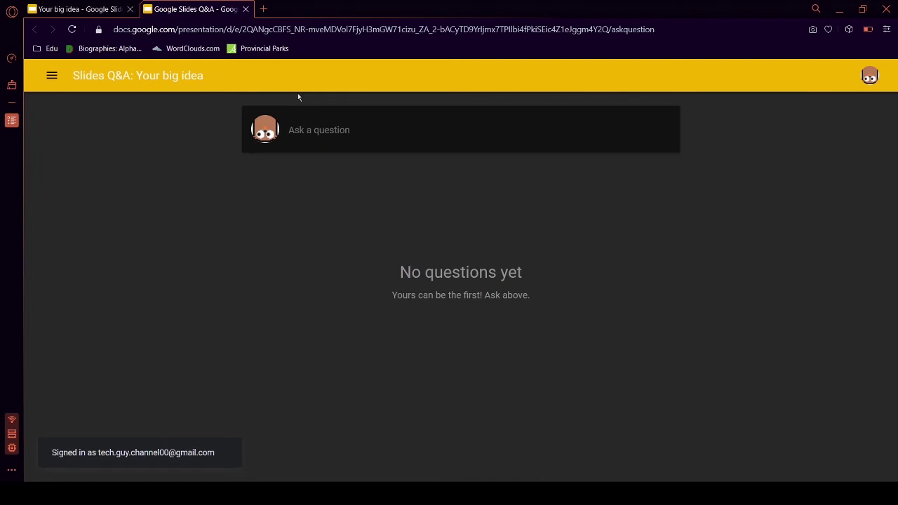
Step: Submit the audience question 'Can you finish soon' and return to the presentation tab
left_click(320, 123)
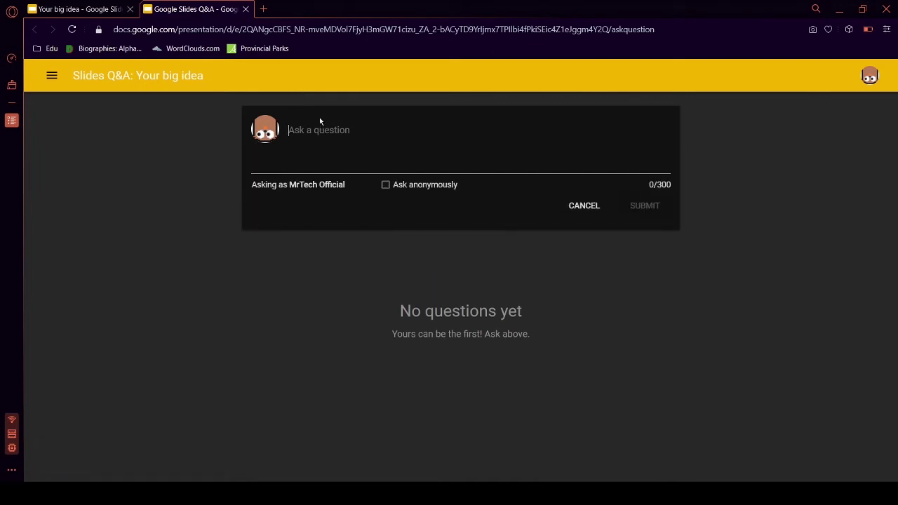
type("c")
type("n you")
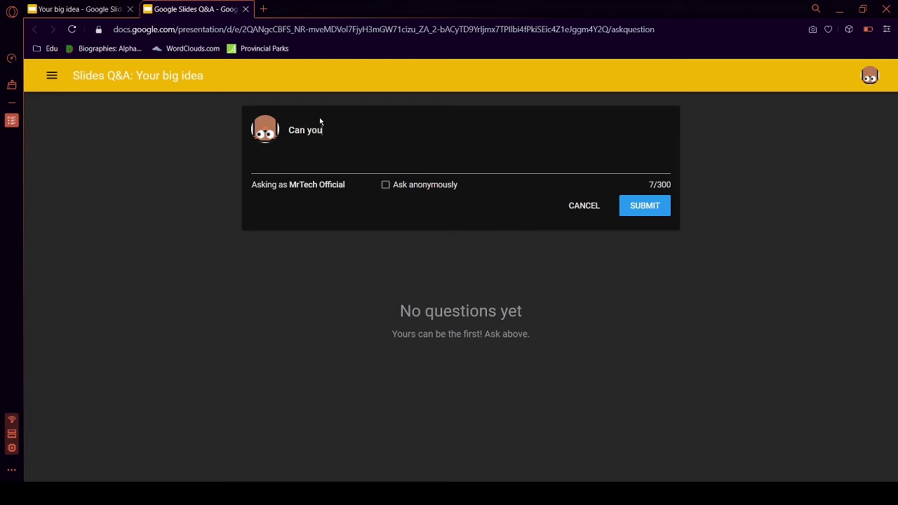
type(" finish soon")
key("Return")
left_click(668, 205)
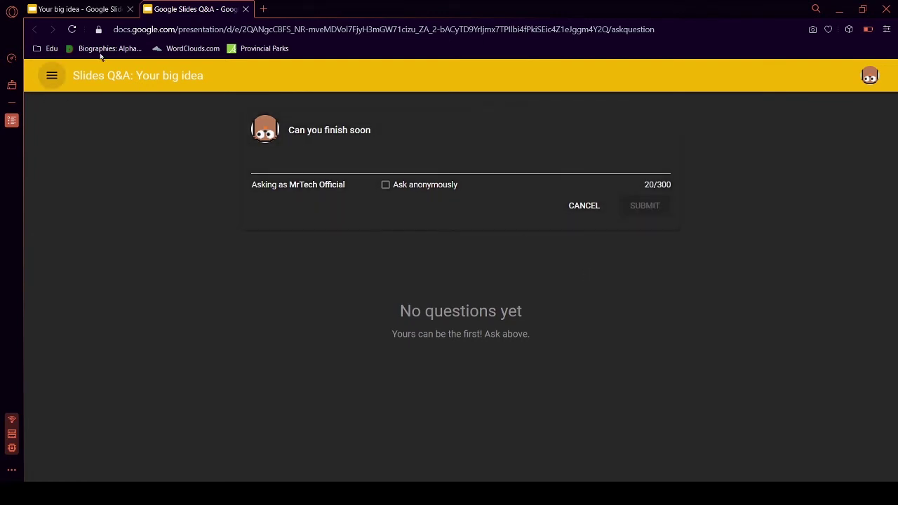
left_click(105, 10)
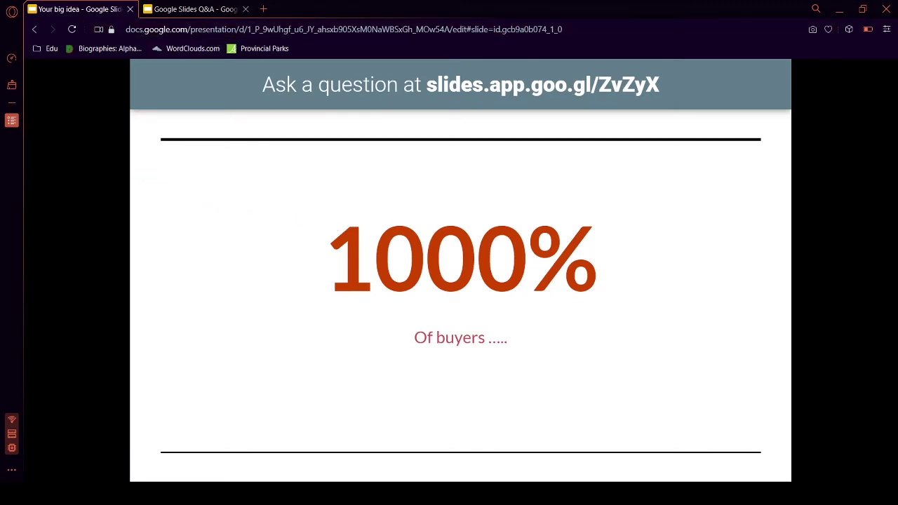
Step: Show the presenter view's Audience Tools list with the question 'Can you finish soon'
mouse_move(260, 420)
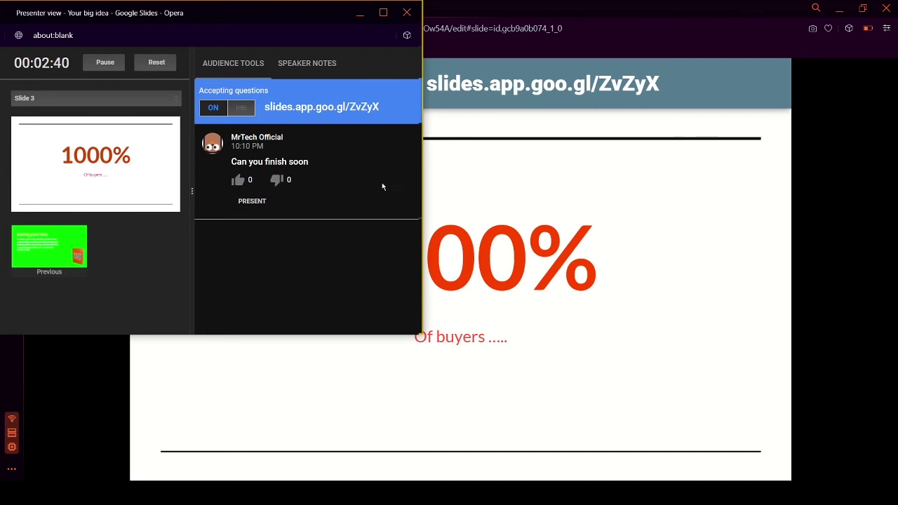
Step: Switch back to the slideshow window showing the 1000% slide with its ask-a-question banner
key("alt+Tab")
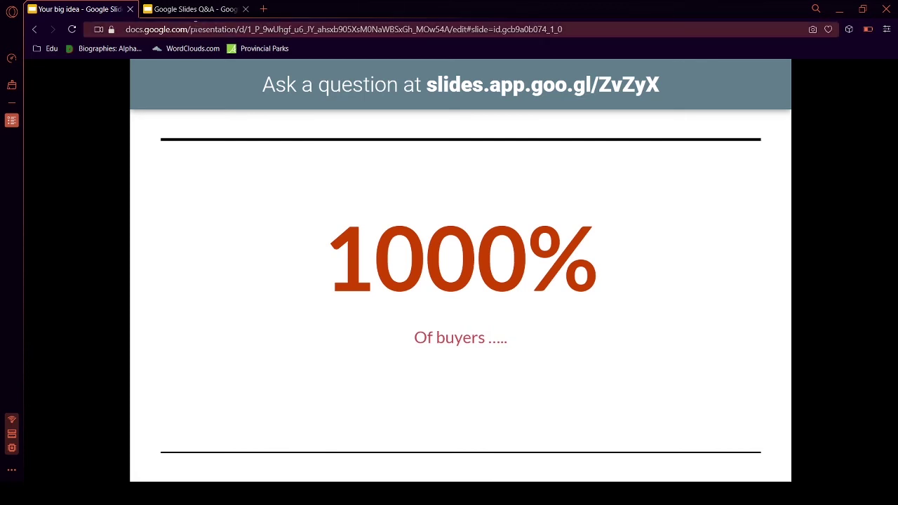
Step: On the Q&A page, toggle Ask anonymously off again and change 'Can you finish soon' to a downvote
left_click(179, 11)
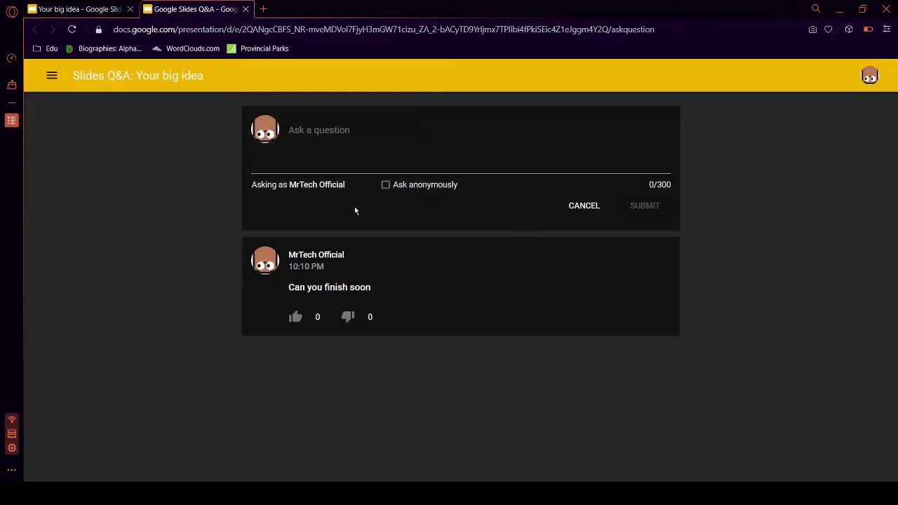
left_click(419, 185)
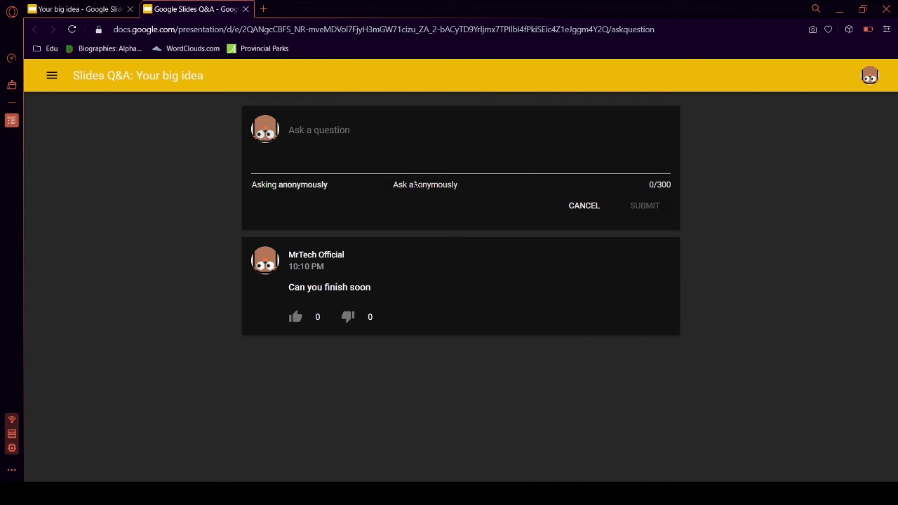
left_click(412, 185)
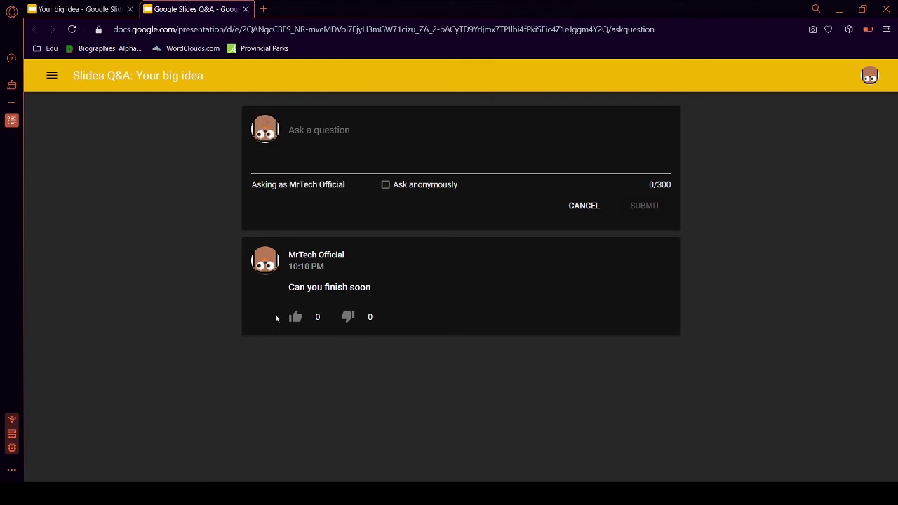
left_click(296, 316)
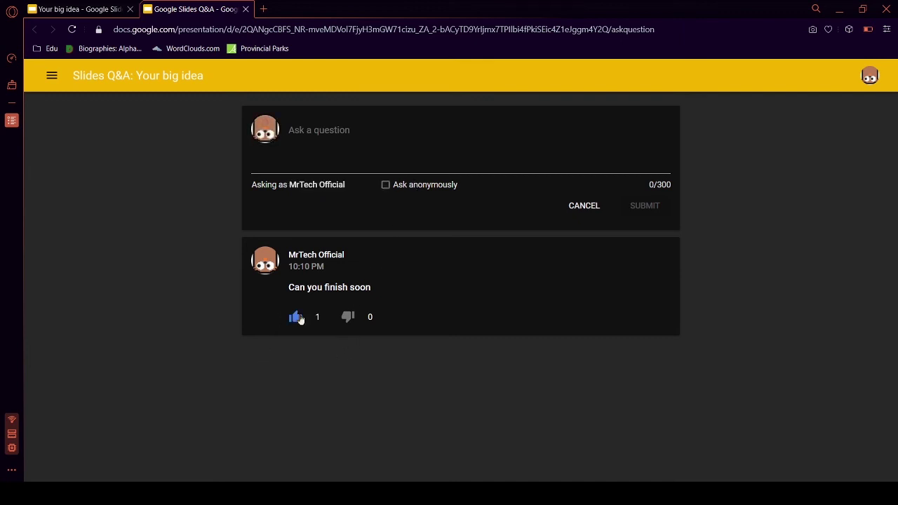
left_click(346, 318)
left_click(245, 10)
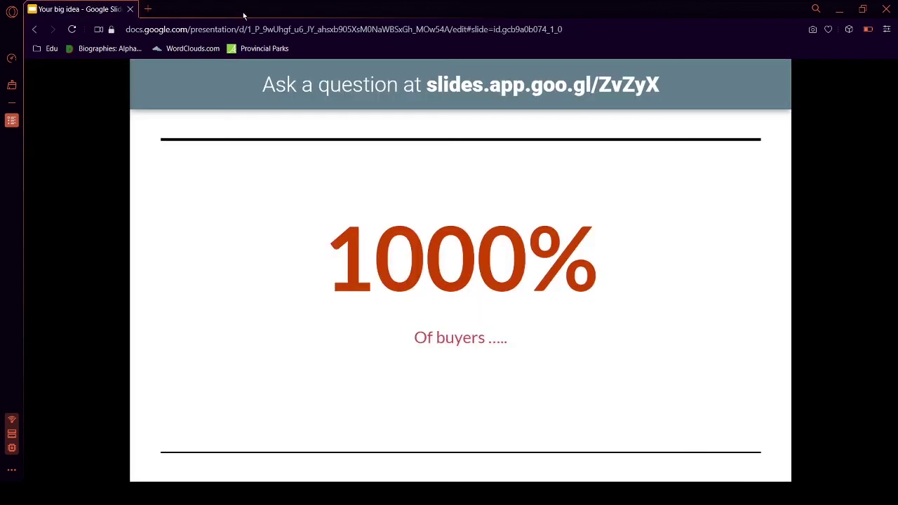